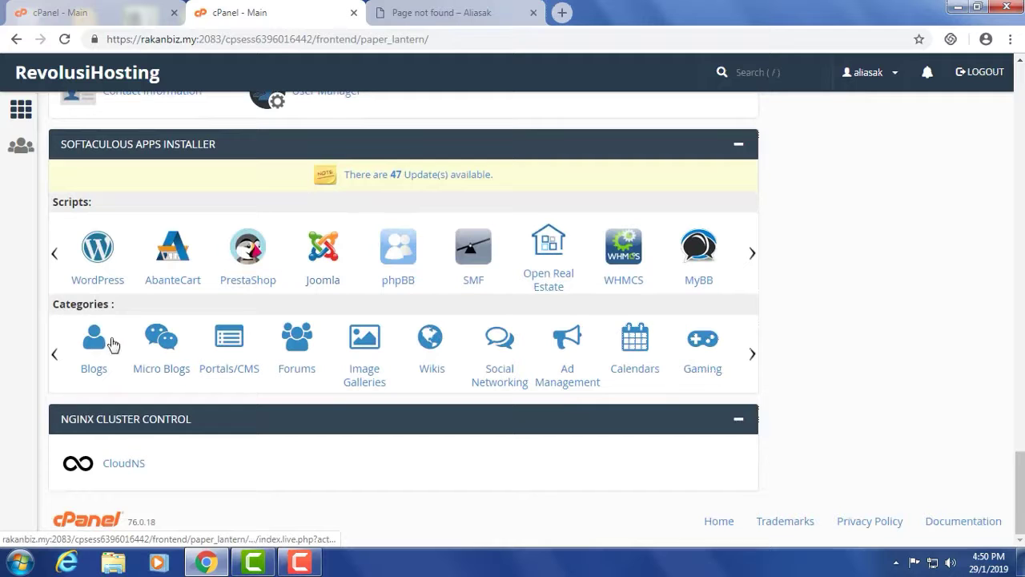
- Open the WordPress entry in Softaculous and check its required disk space
left_click(99, 251)
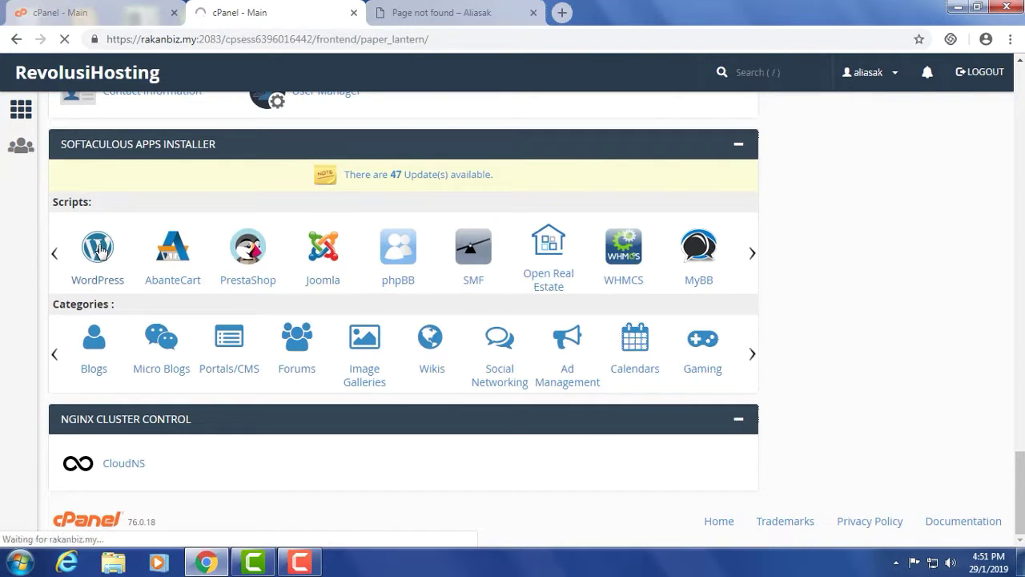
scroll(664, 265, "down", 1)
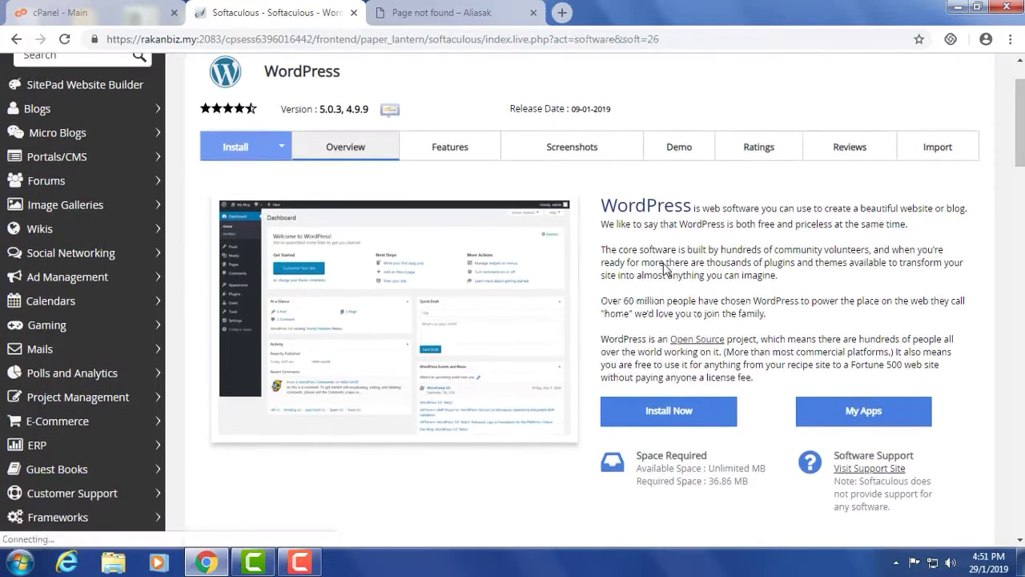
scroll(649, 236, "down", 1)
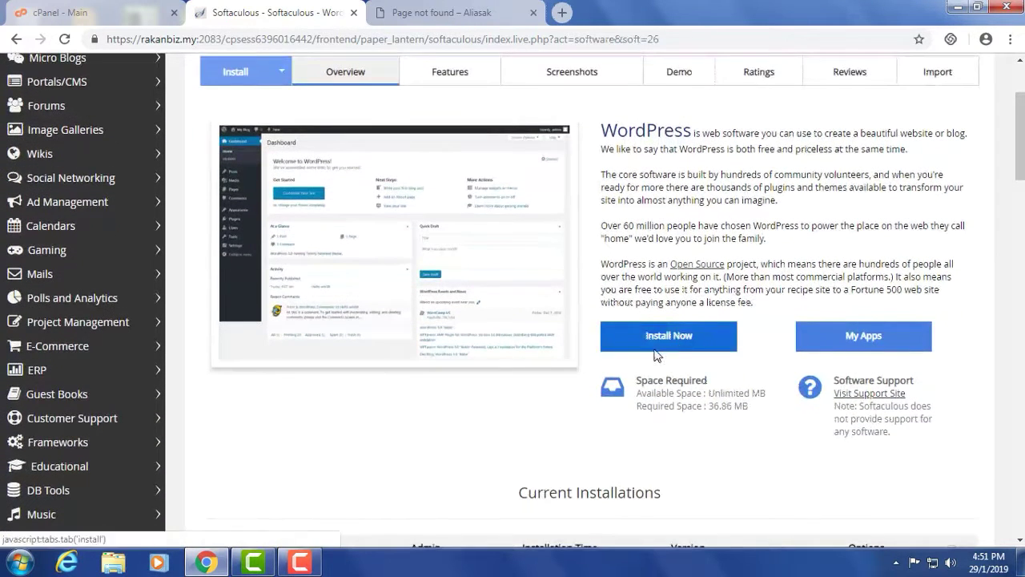
left_click_drag(638, 409, 746, 410)
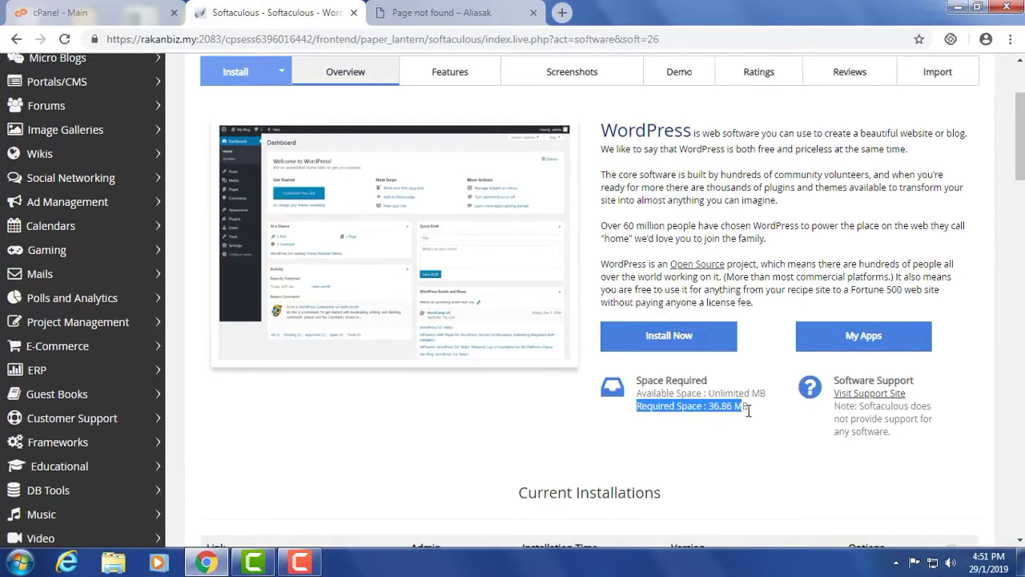
left_click(721, 420)
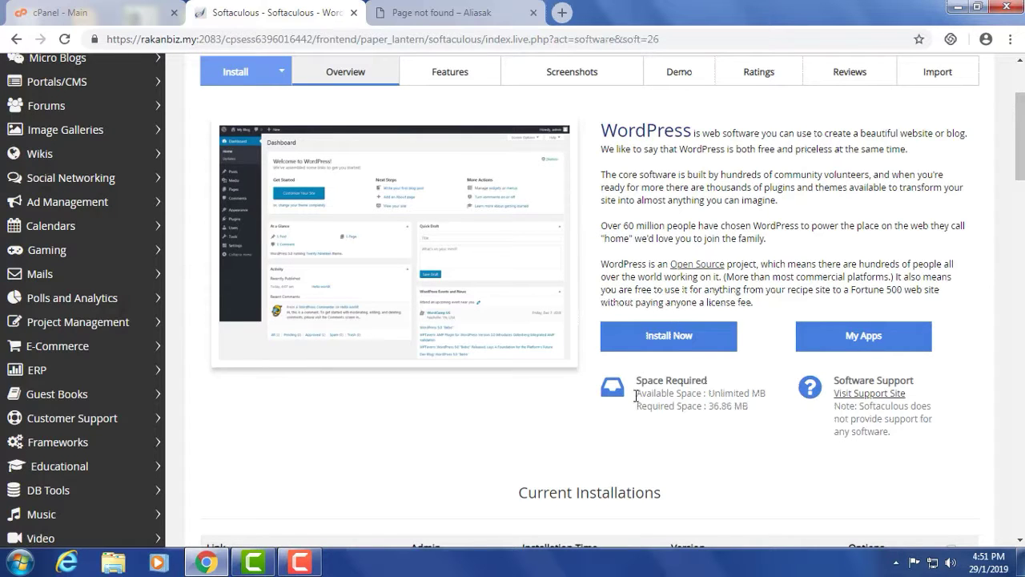
- Check the available space (Unlimited) and bring up the WordPress Software Setup form
left_click_drag(656, 394, 769, 398)
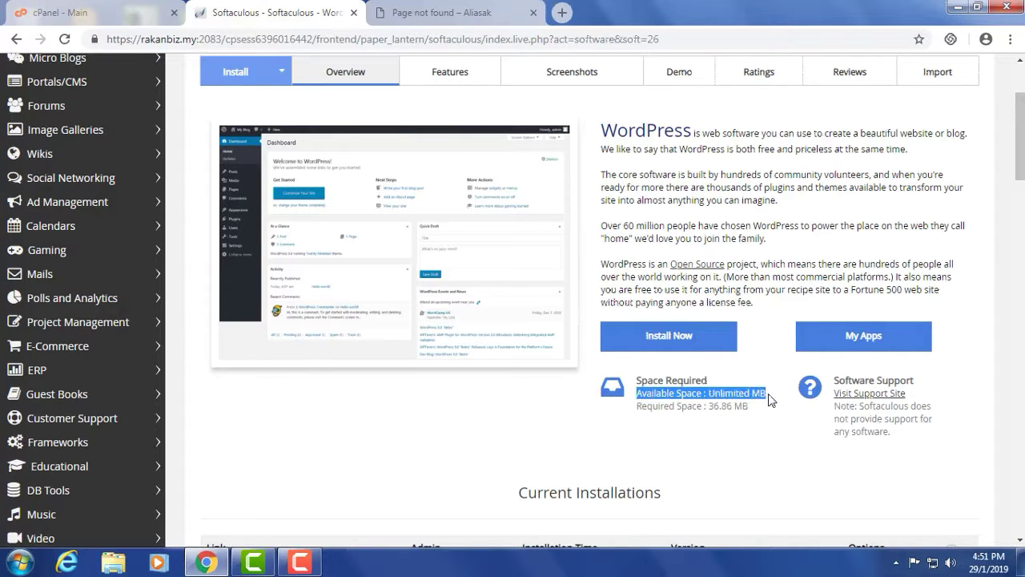
left_click(712, 394)
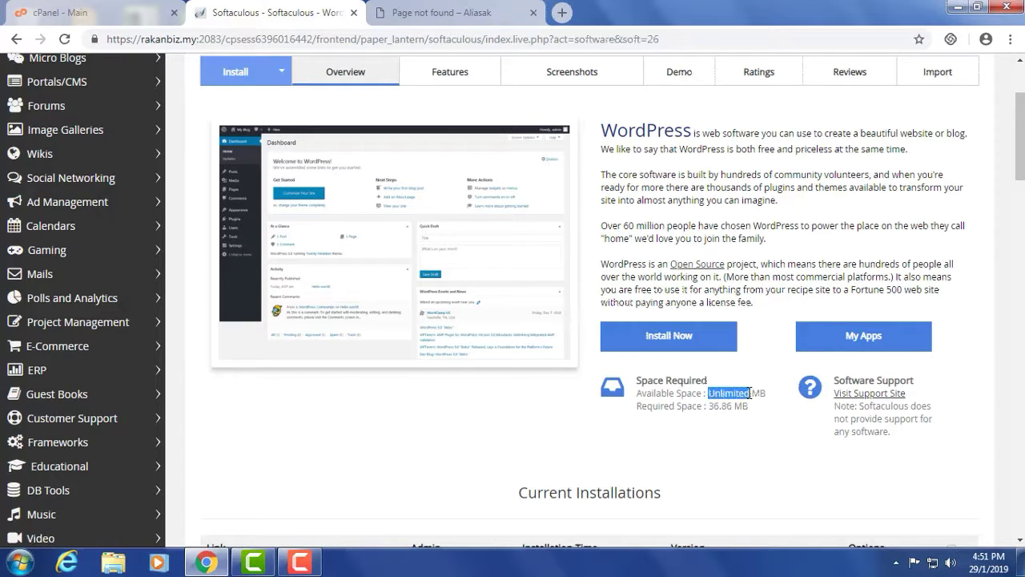
left_click(748, 426)
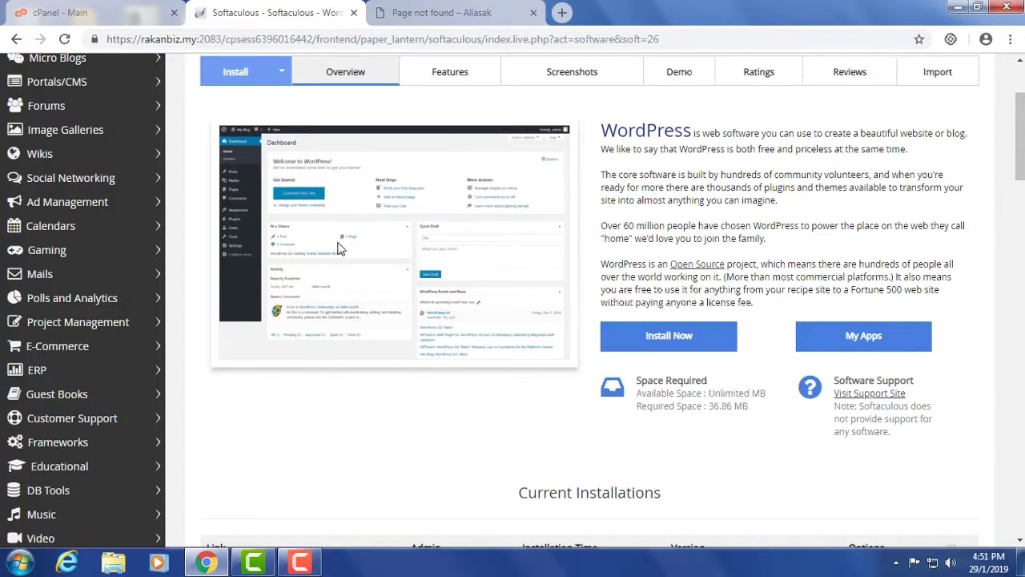
scroll(549, 245, "down", 10)
scroll(549, 305, "up", 15)
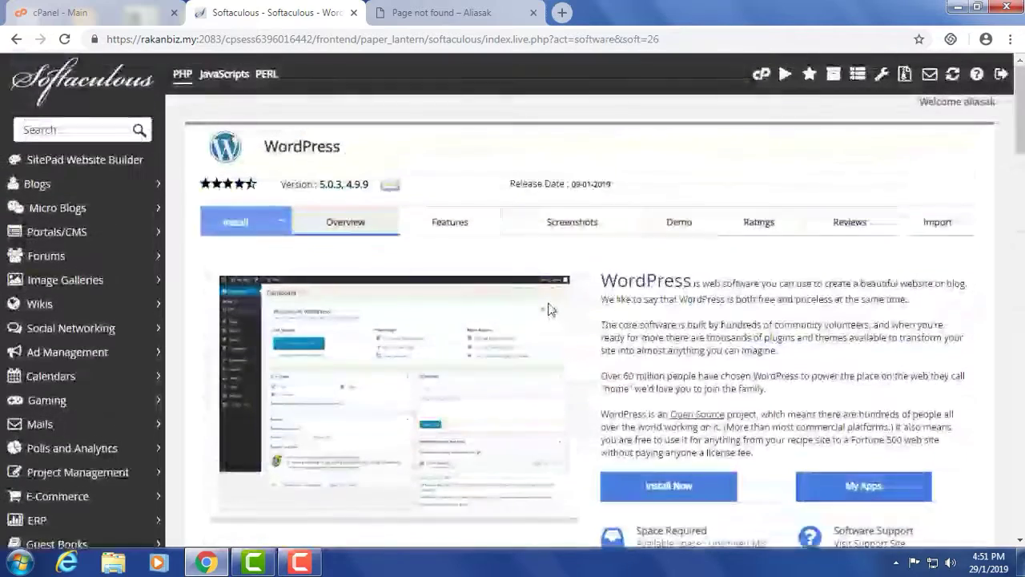
left_click(673, 485)
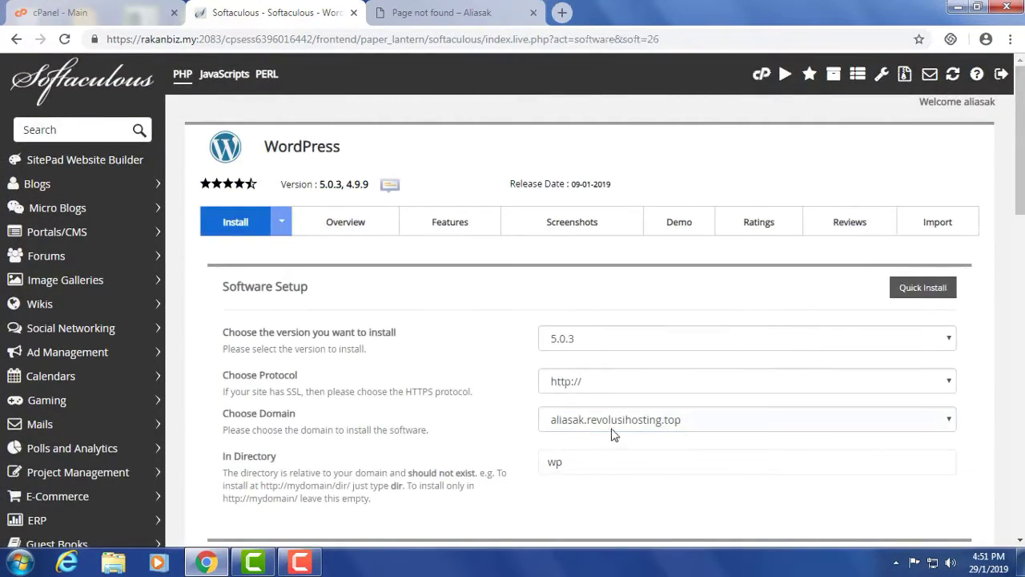
- Change the installation directory from wp to 'website', matching the missing page's path
left_click(582, 467)
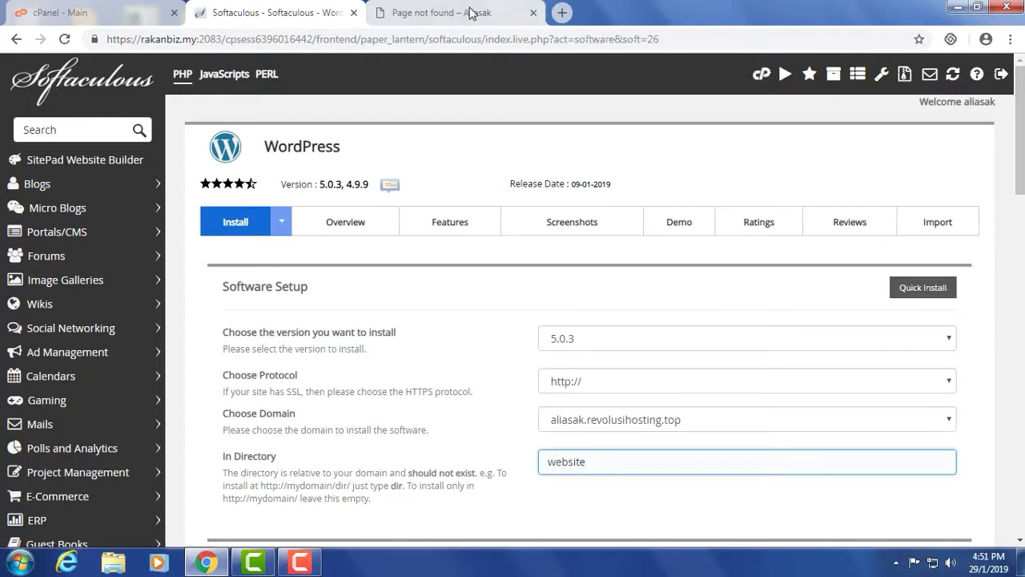
left_click(448, 12)
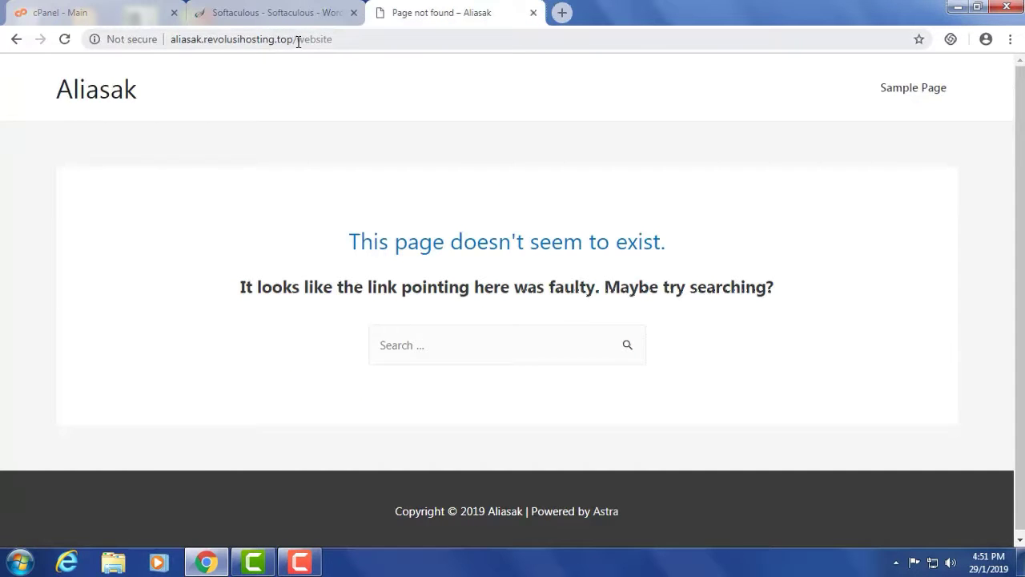
left_click_drag(298, 42, 345, 39)
left_click(272, 12)
left_click(610, 468)
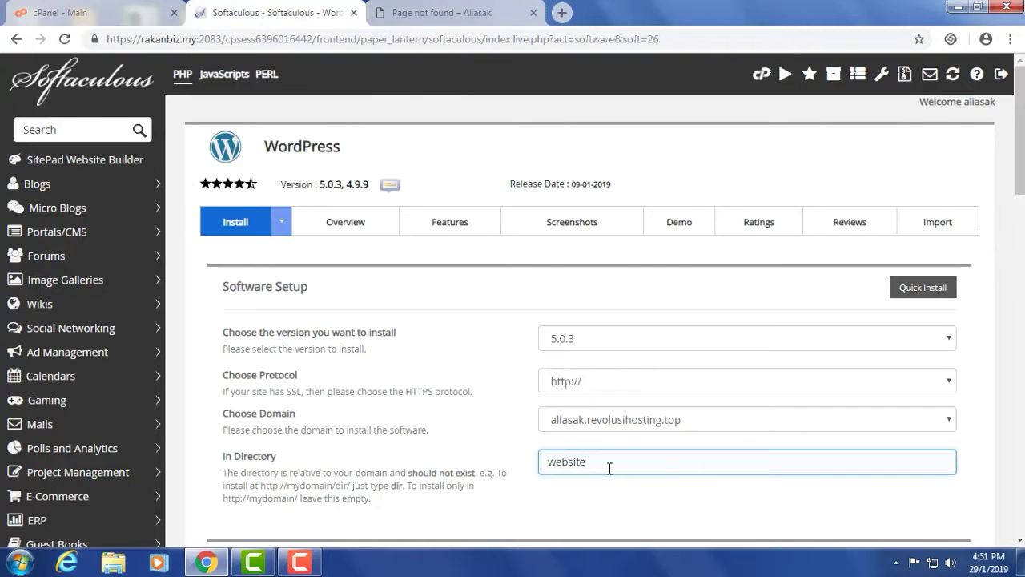
- Review the admin email in the installation details and run the WordPress install
scroll(504, 405, "down", 6)
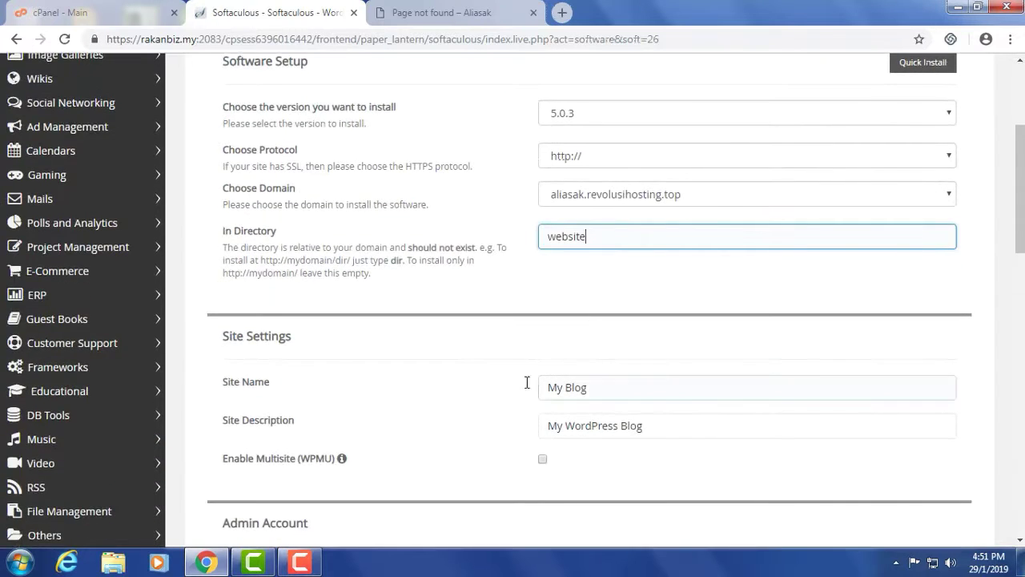
scroll(423, 389, "down", 6)
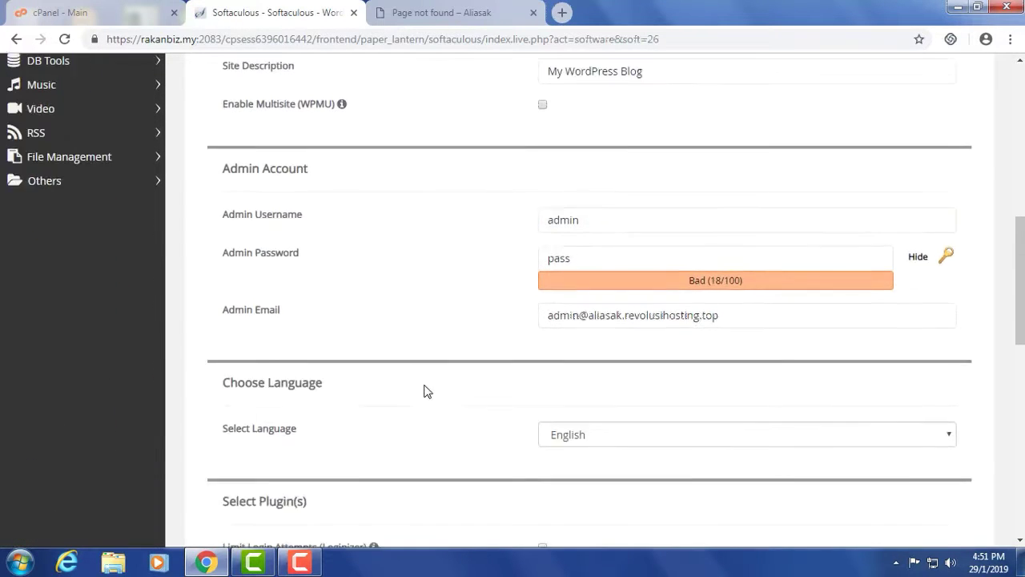
scroll(423, 389, "down", 3)
left_click(591, 437)
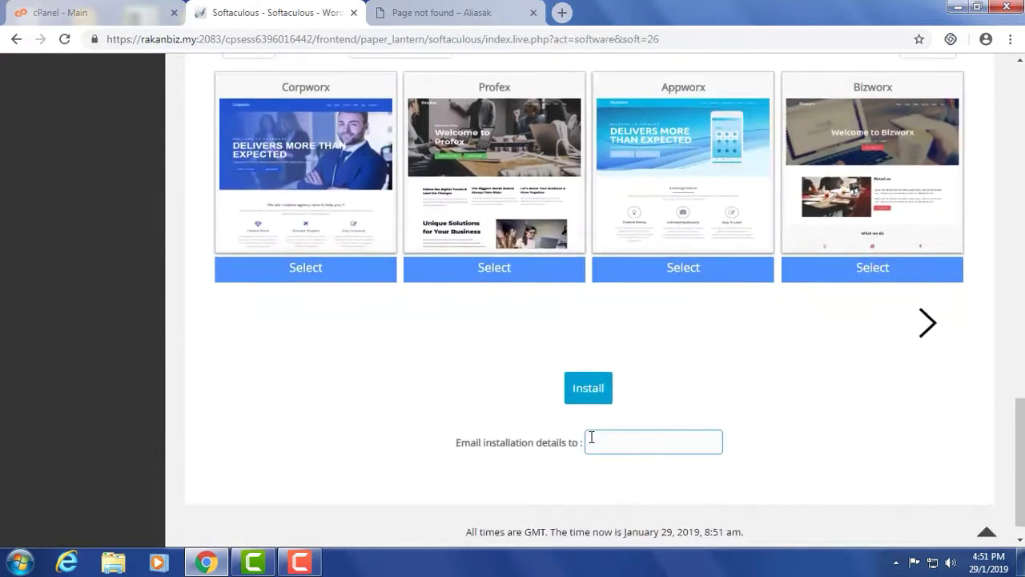
left_click(591, 388)
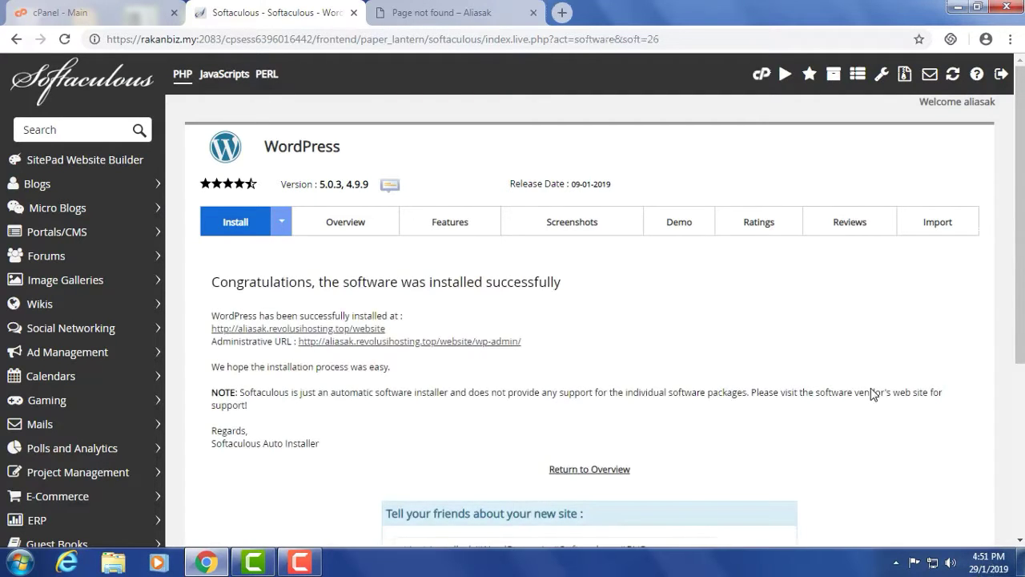
- Reload the /website tab to show the new My Blog site with its Hello world! post
left_click(461, 13)
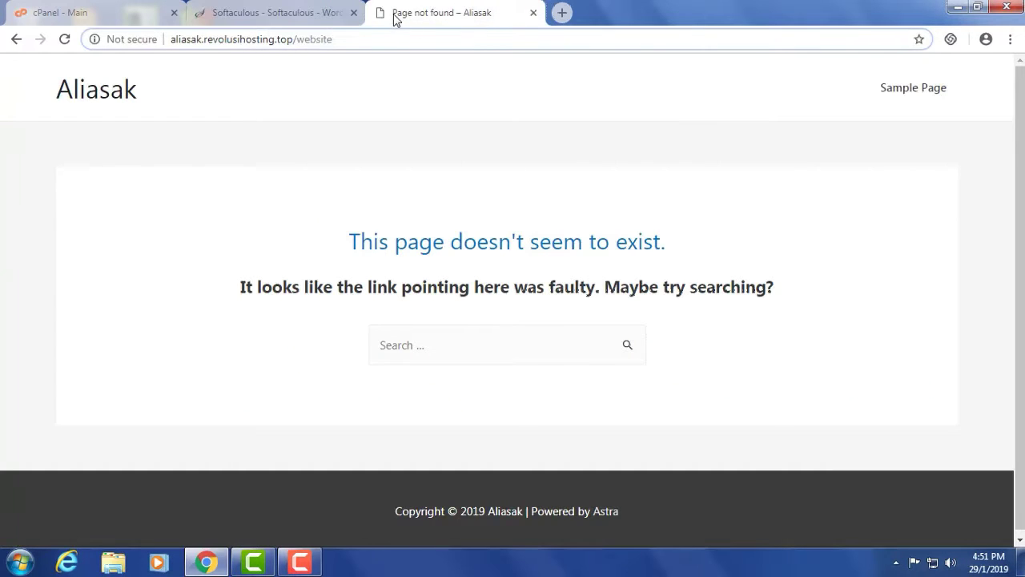
left_click(65, 40)
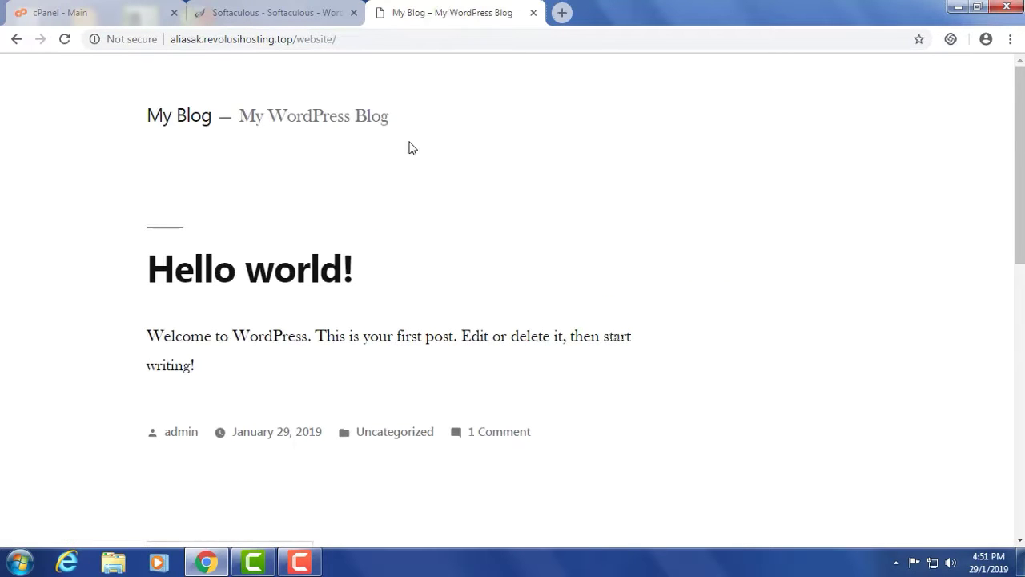
scroll(287, 245, "down", 8)
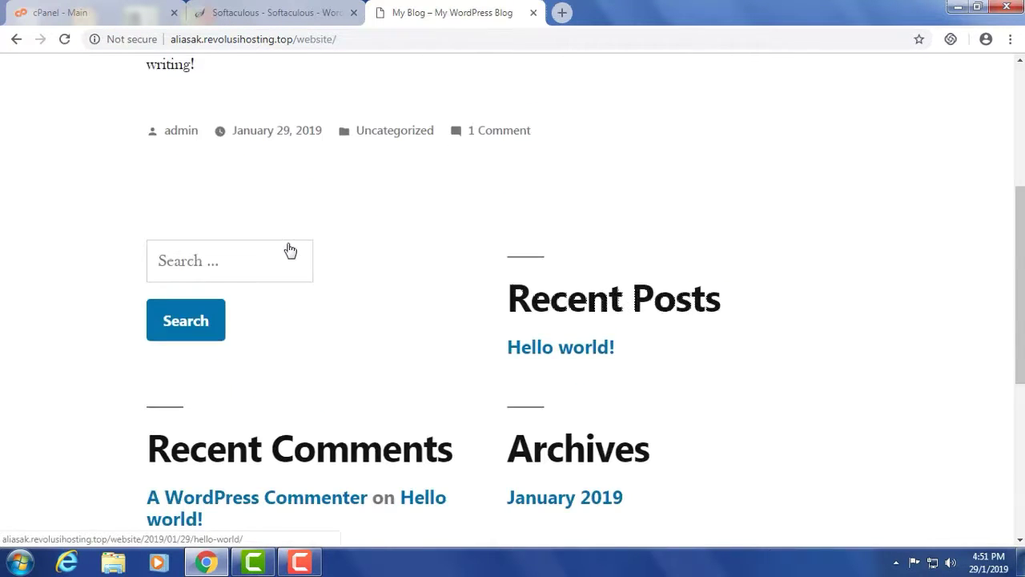
scroll(287, 245, "up", 8)
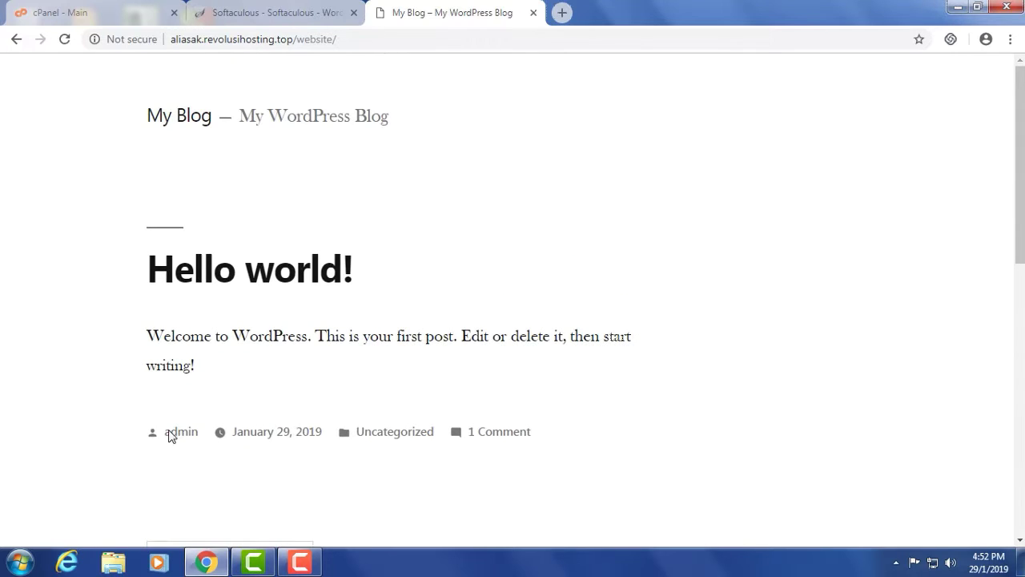
left_click(267, 12)
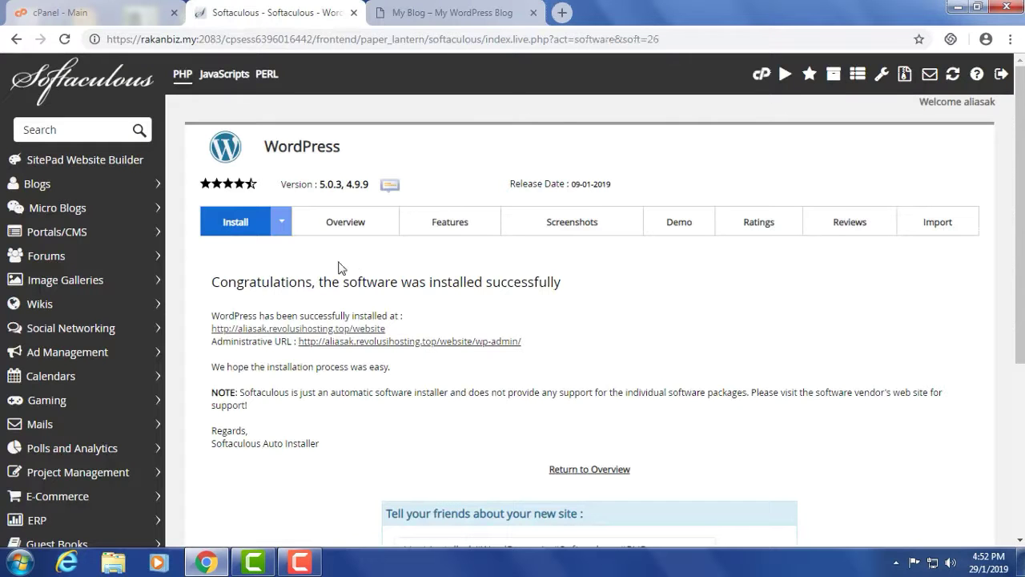
left_click(425, 15)
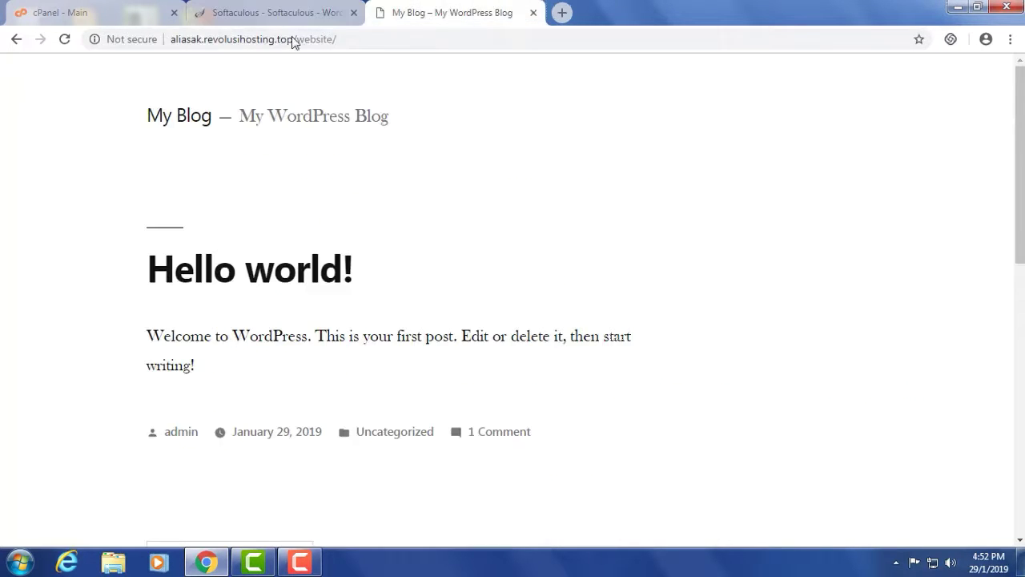
- Go to /website/wp-admin and log in with the admin username and password
left_click(377, 40)
left_click(390, 43)
type("wp-admin")
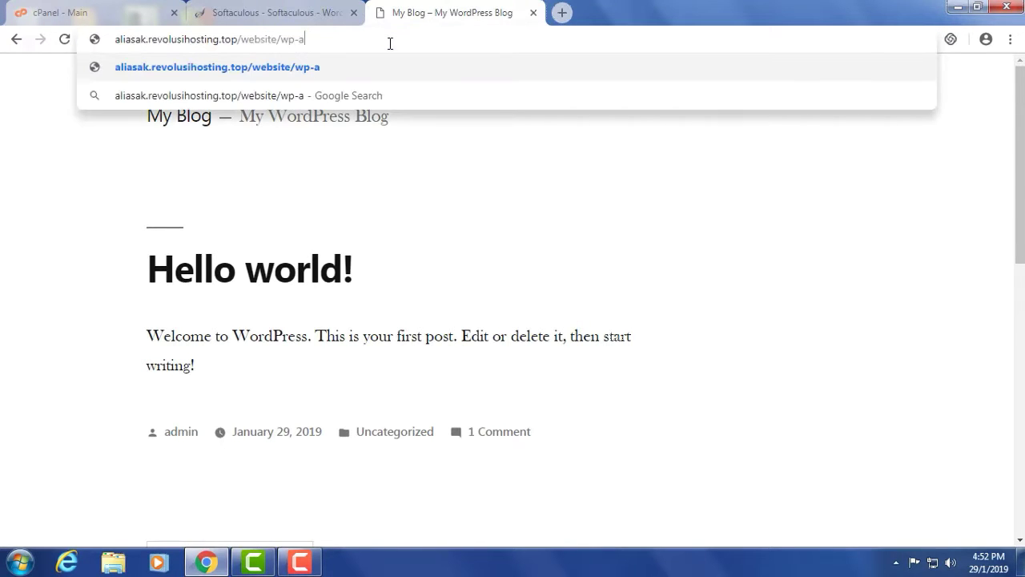
key("Return")
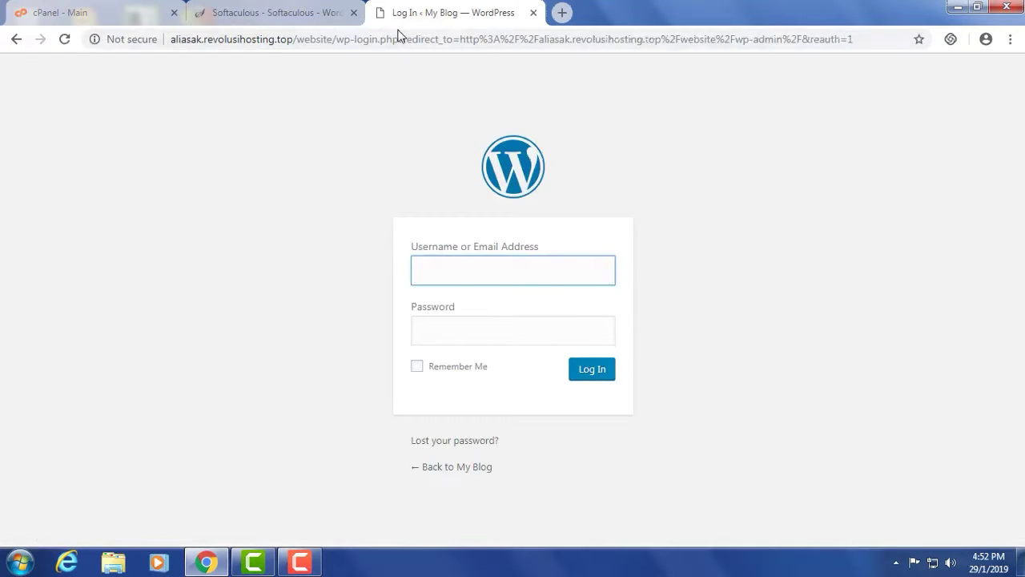
type("admin")
key("Tab")
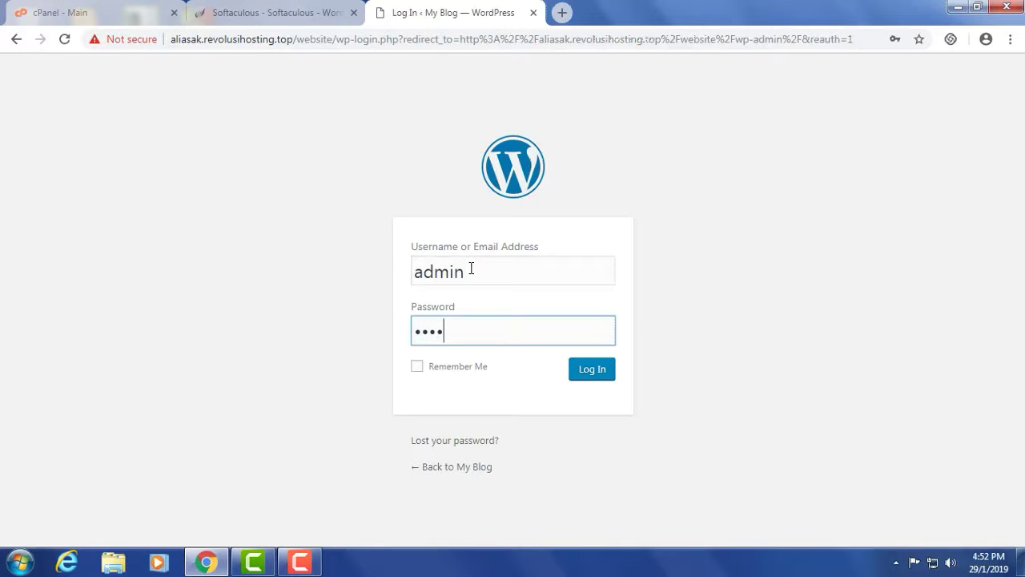
left_click(595, 373)
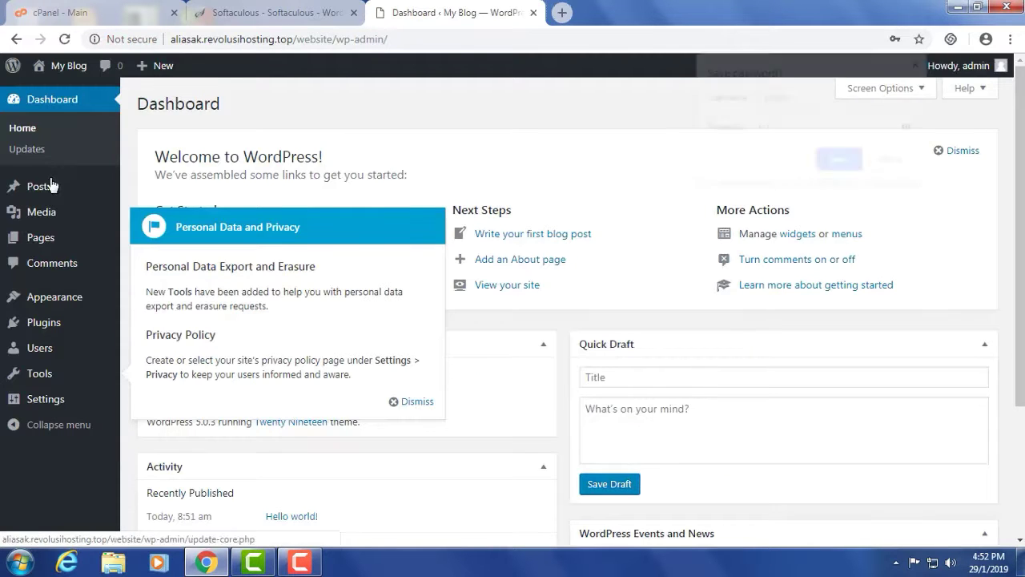
- Dismiss the password-save and privacy notices and go to Appearance > Themes
left_click(891, 161)
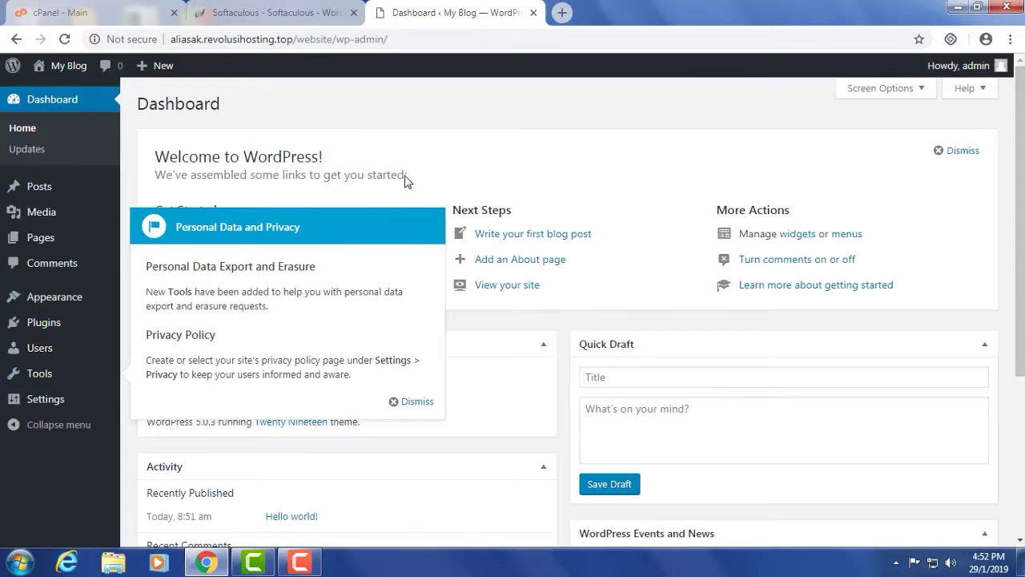
scroll(384, 241, "down", 2)
left_click(417, 402)
scroll(517, 237, "up", 2)
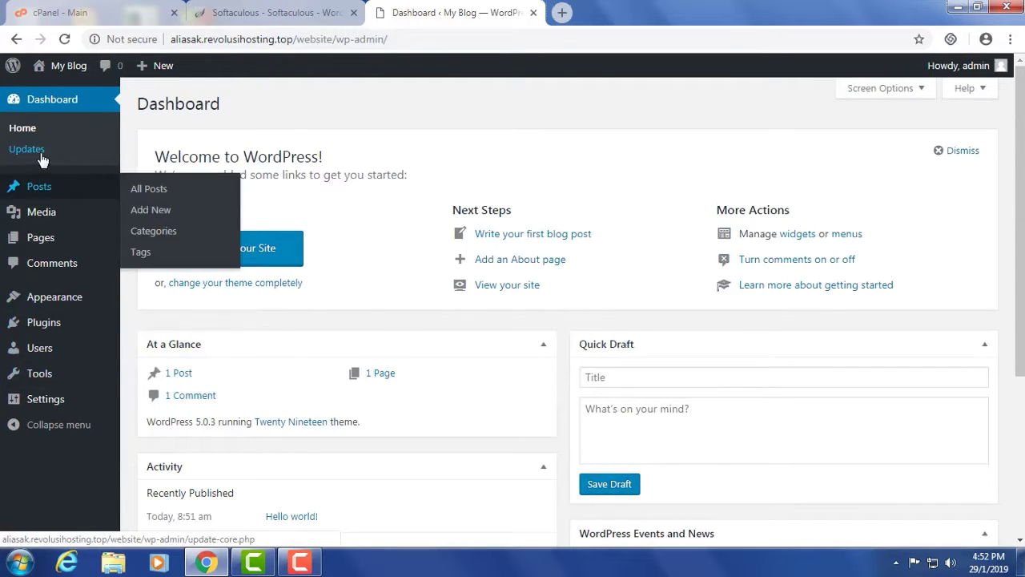
mouse_move(48, 302)
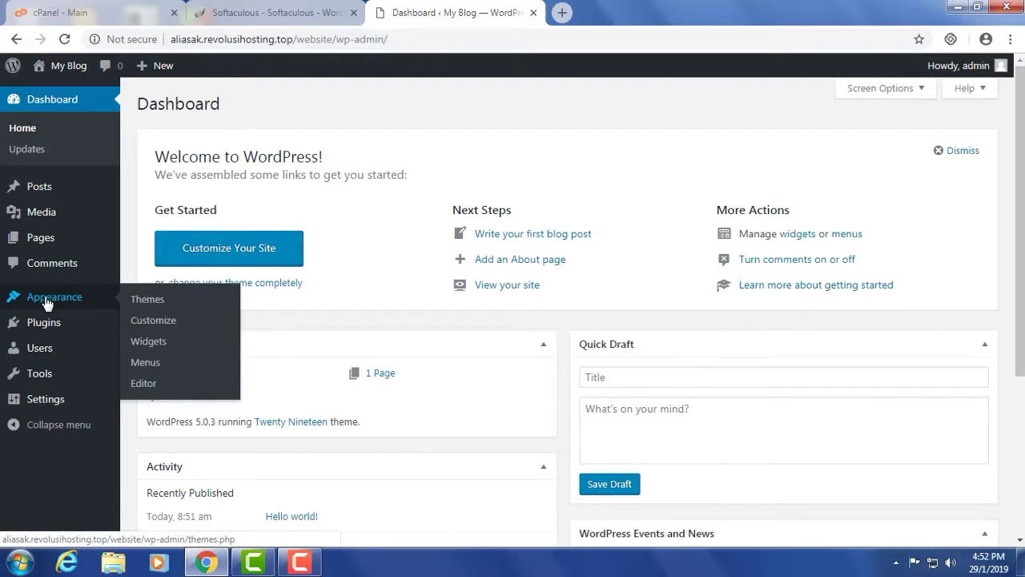
left_click(148, 302)
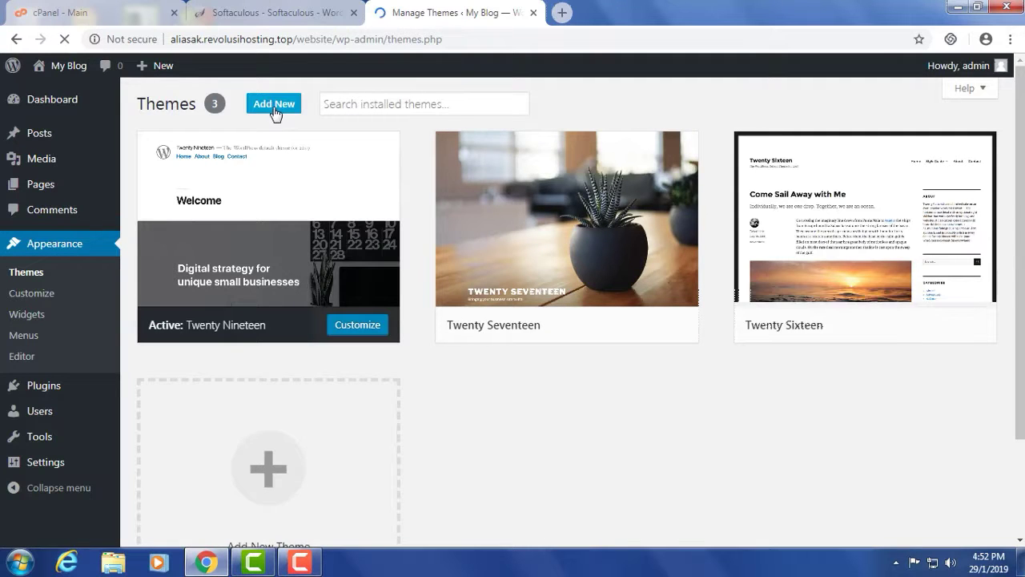
- Search Add New themes for 'astra', then install and activate the Astra theme
left_click(275, 109)
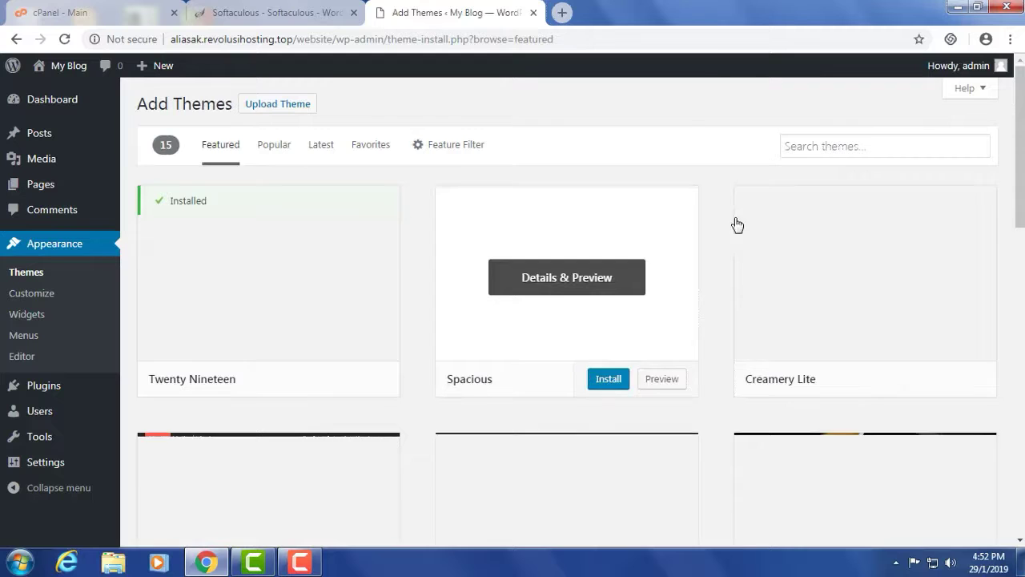
left_click(806, 145)
type("ast")
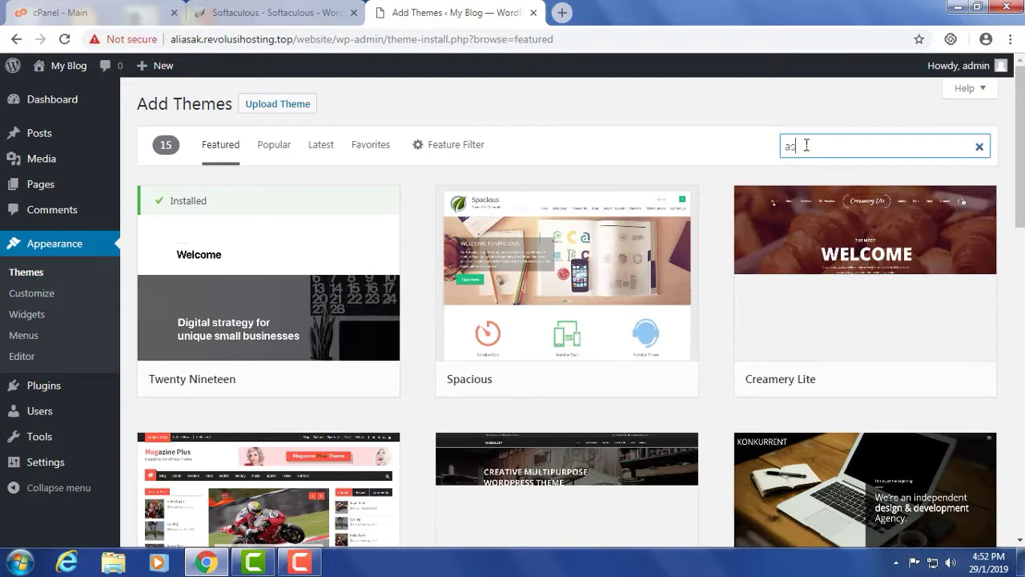
type("ra")
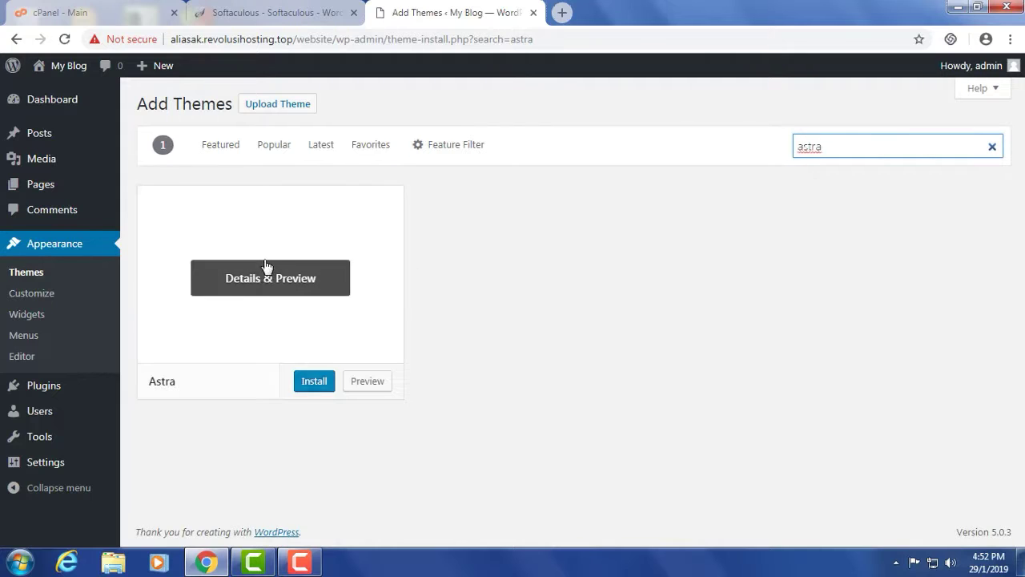
left_click(309, 383)
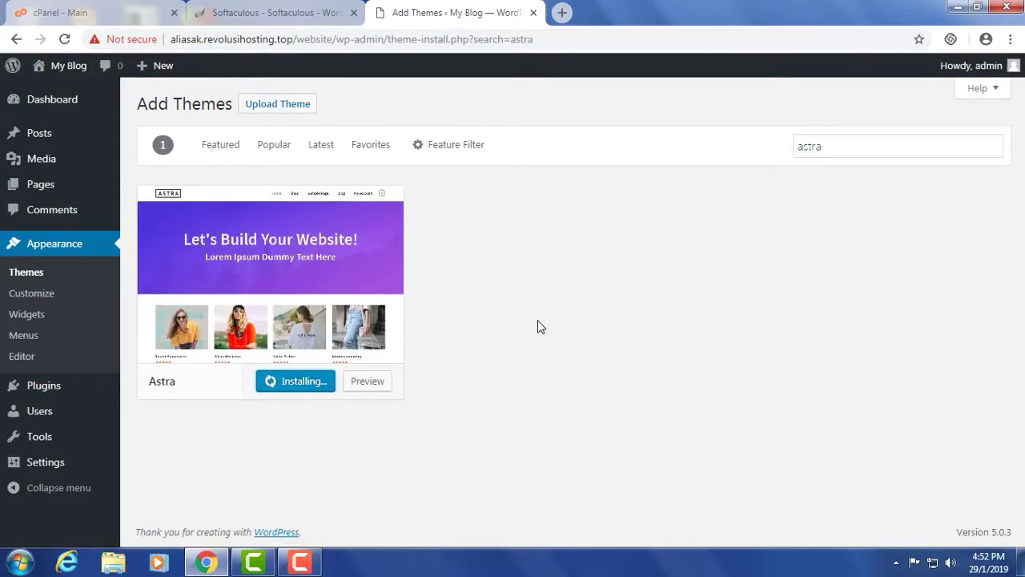
left_click(290, 382)
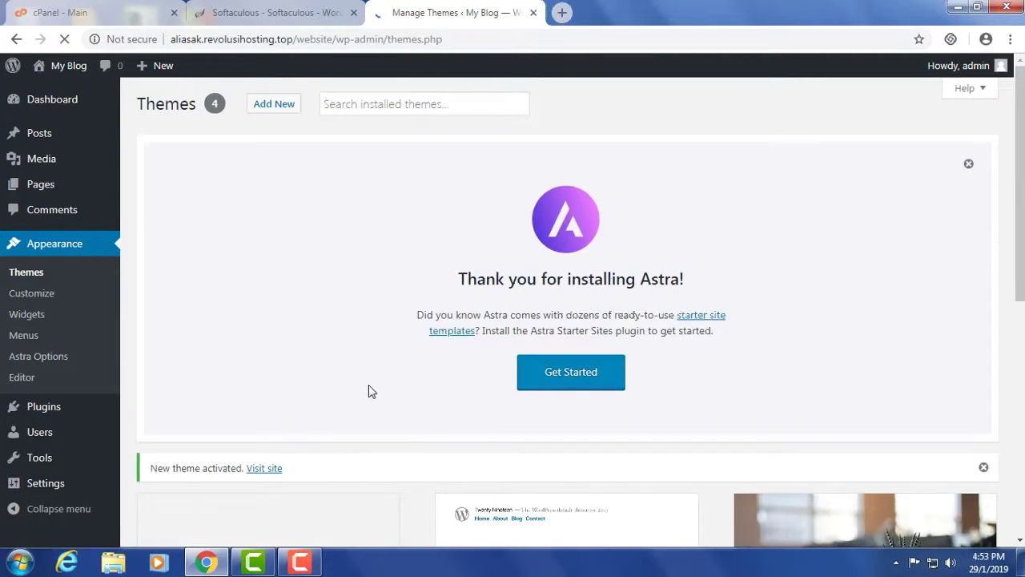
scroll(368, 391, "down", 5)
scroll(368, 385, "up", 5)
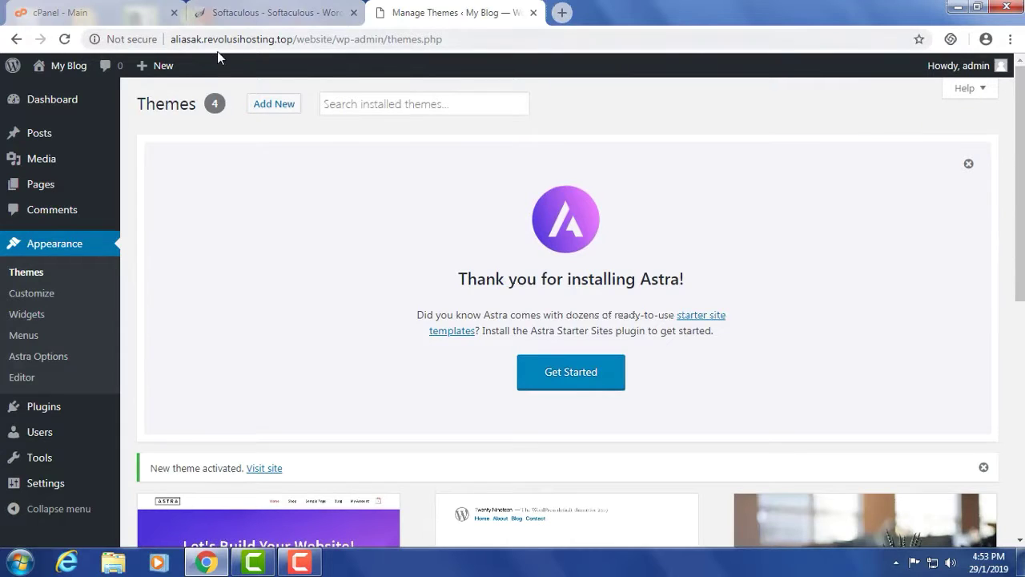
- Copy the site's base URL and load the site's front page in a new tab
left_click_drag(173, 40, 321, 38)
right_click(313, 44)
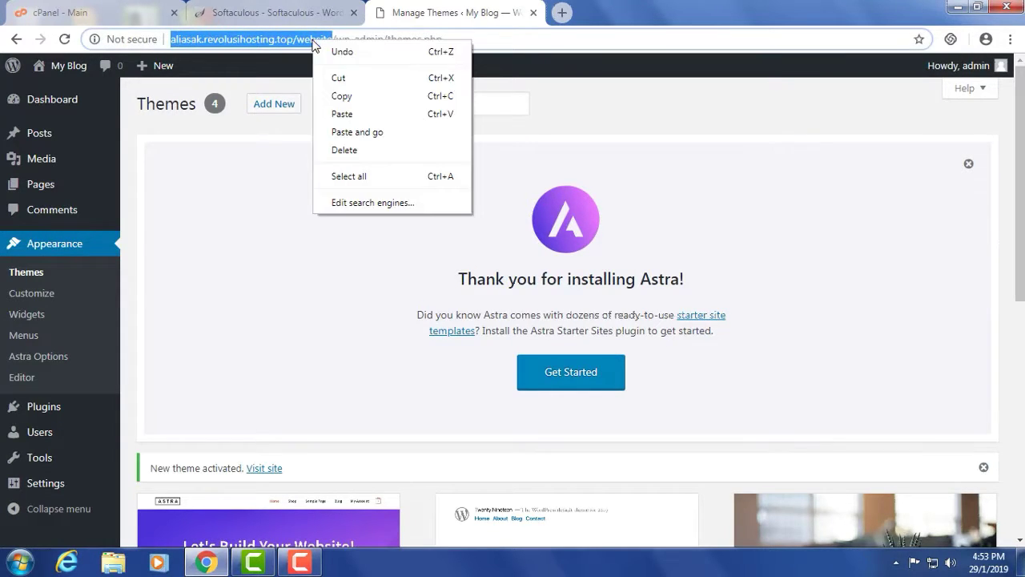
left_click(339, 96)
left_click(564, 12)
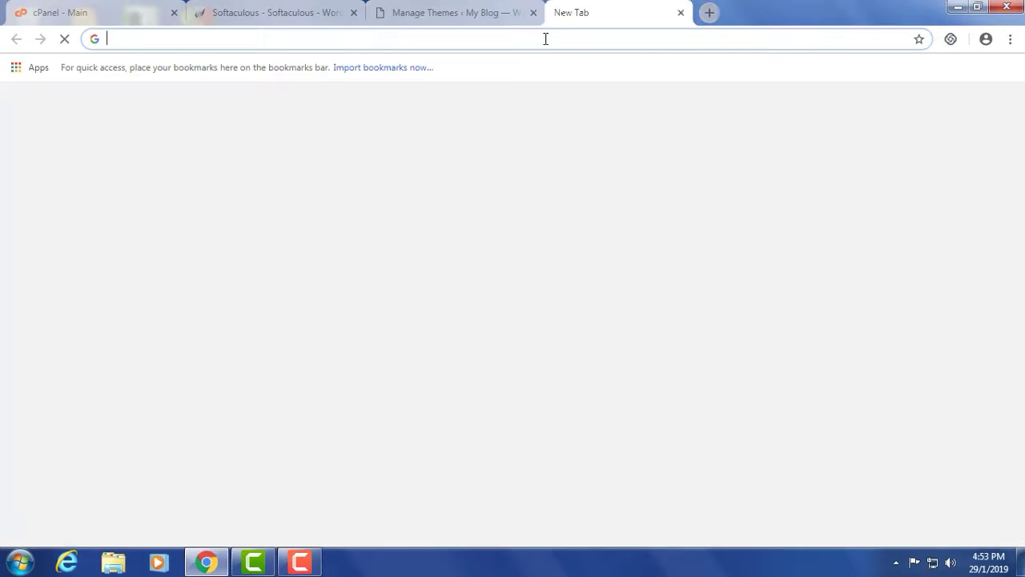
right_click(544, 39)
left_click(583, 134)
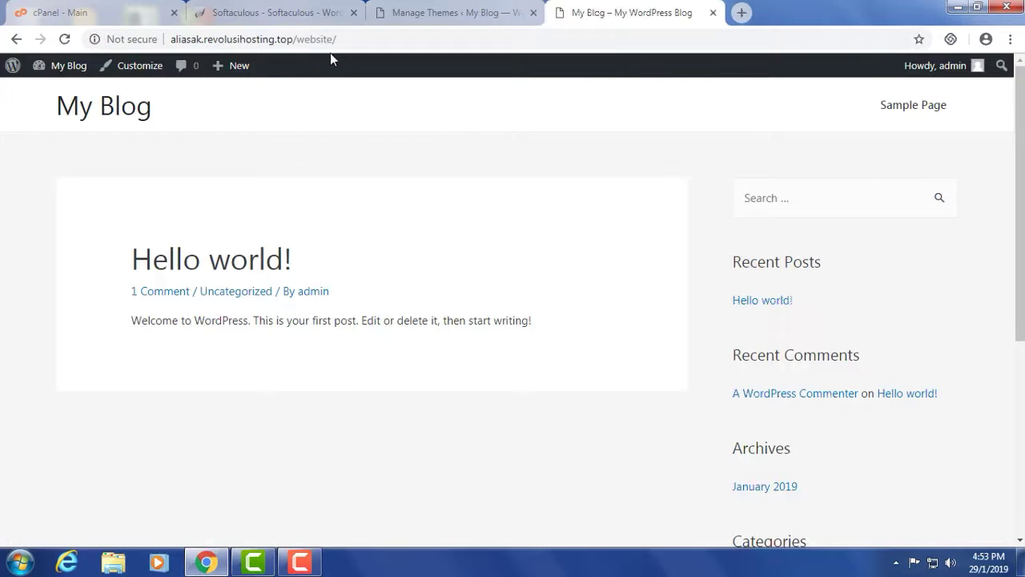
scroll(519, 153, "down", 5)
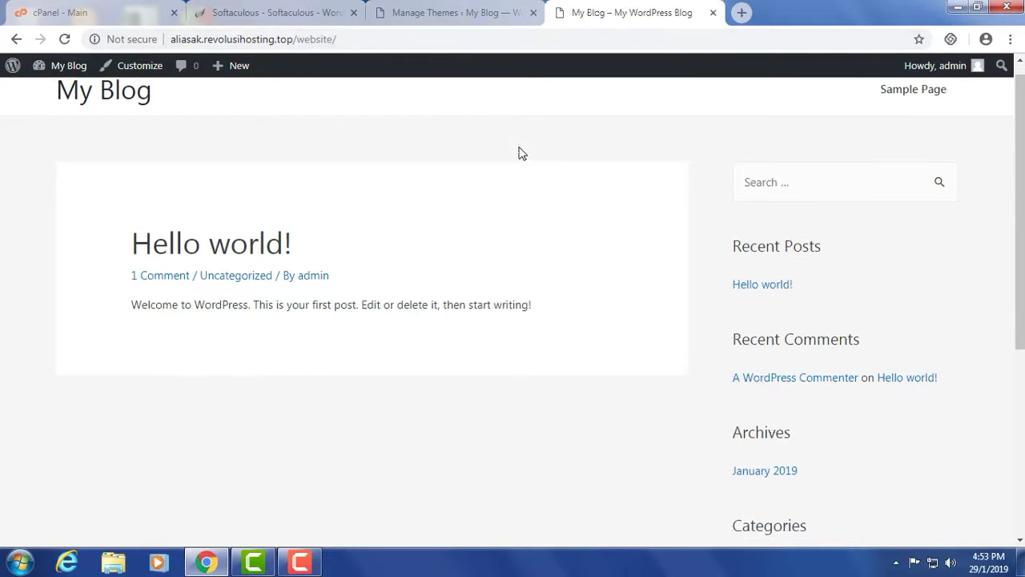
scroll(567, 397, "up", 5)
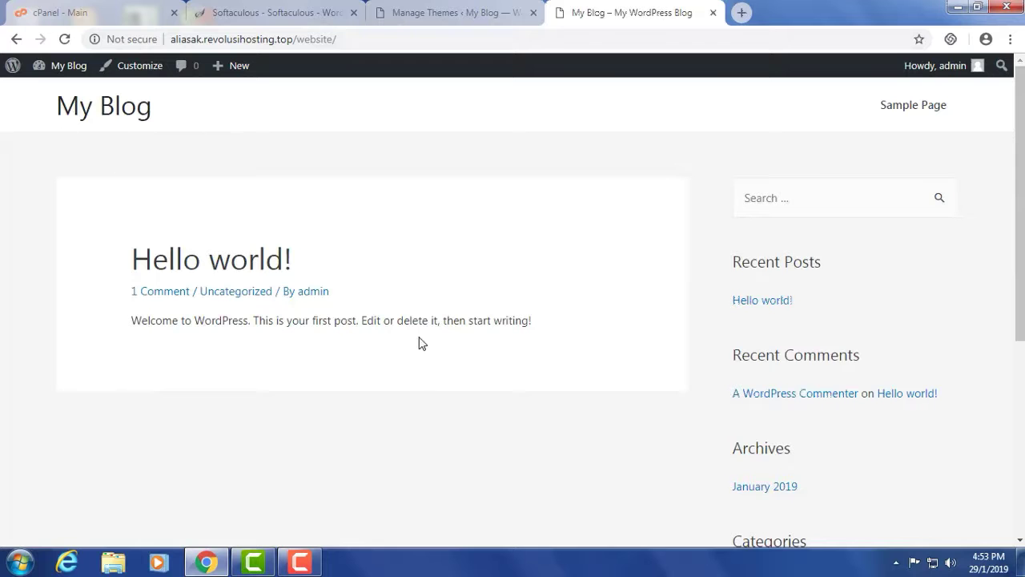
- Return to the admin tab and go to the Plugins page
left_click(461, 14)
scroll(336, 327, "down", 2)
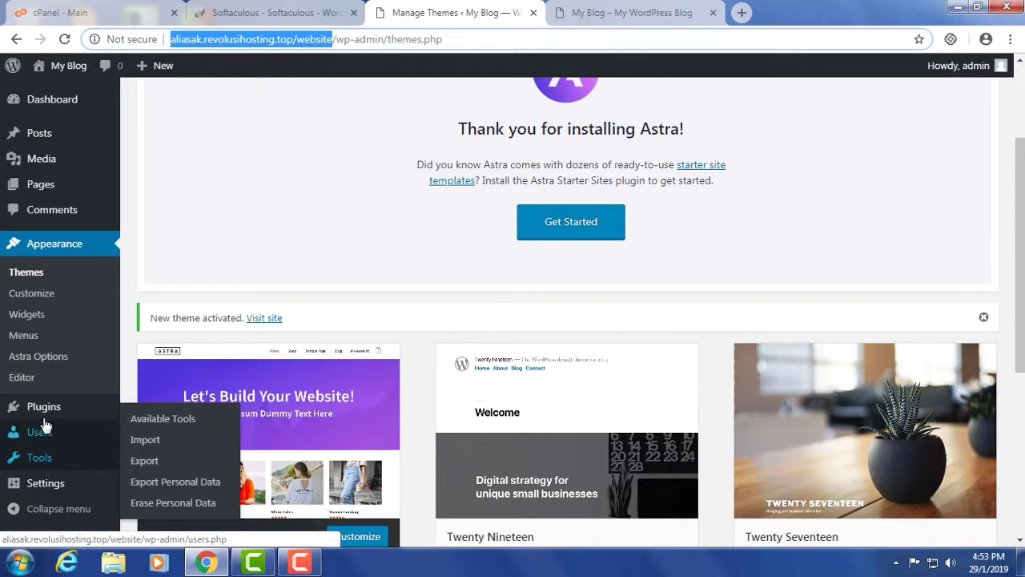
left_click(18, 410)
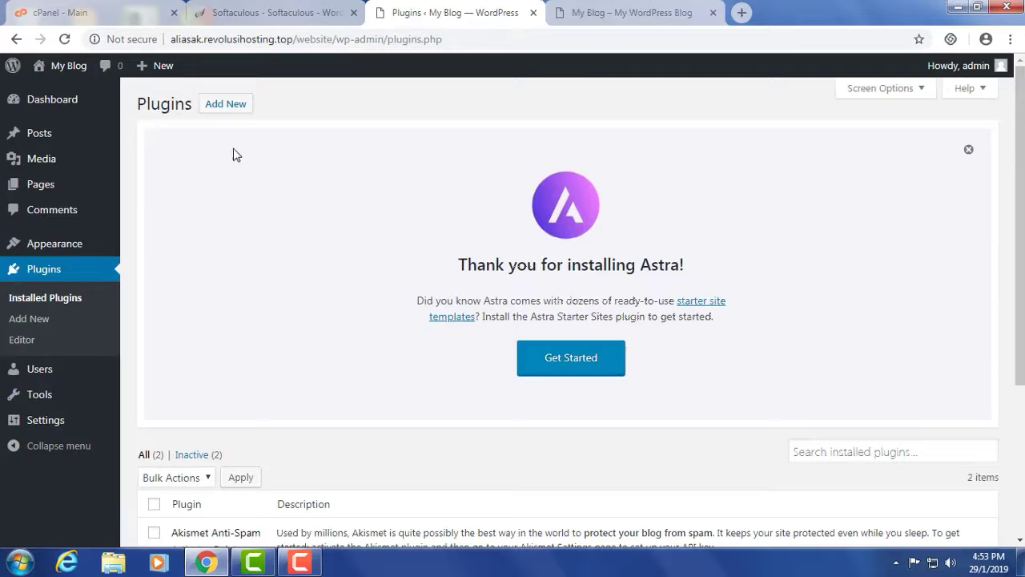
- From Plugins > Add New, install and activate Astra Starter Sites through the Astra notice
left_click(226, 106)
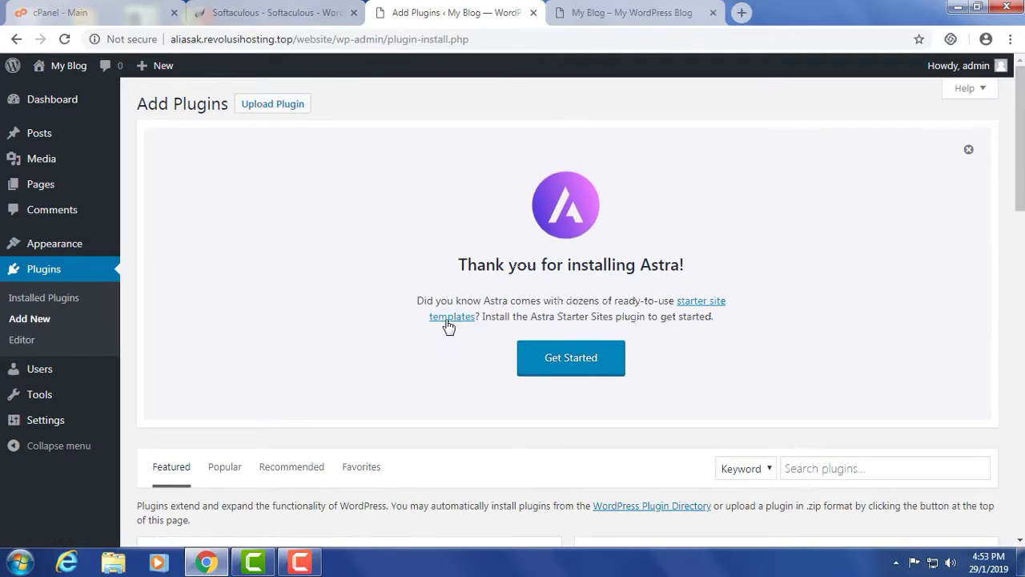
left_click(694, 303)
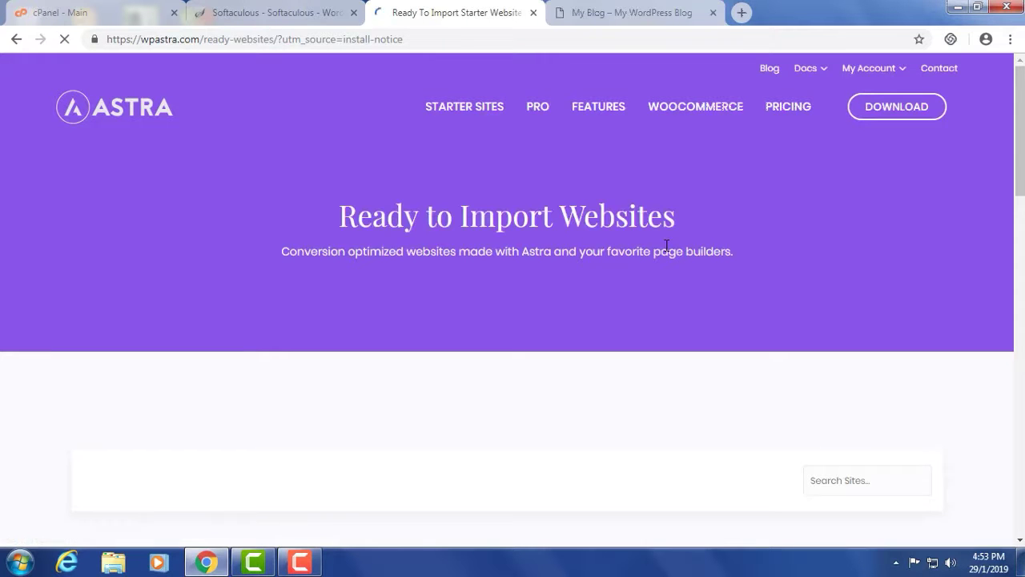
left_click(16, 39)
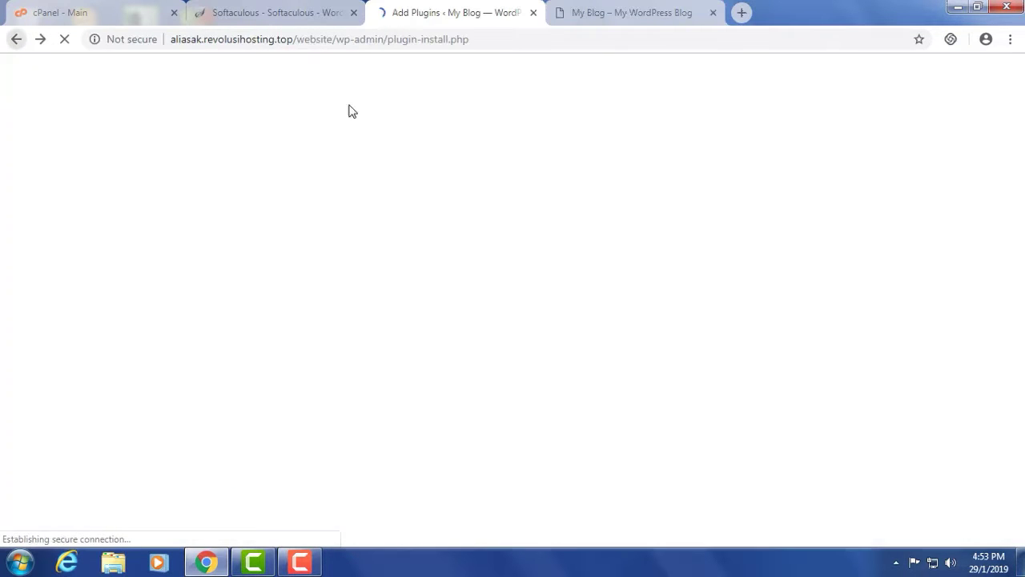
left_click(568, 360)
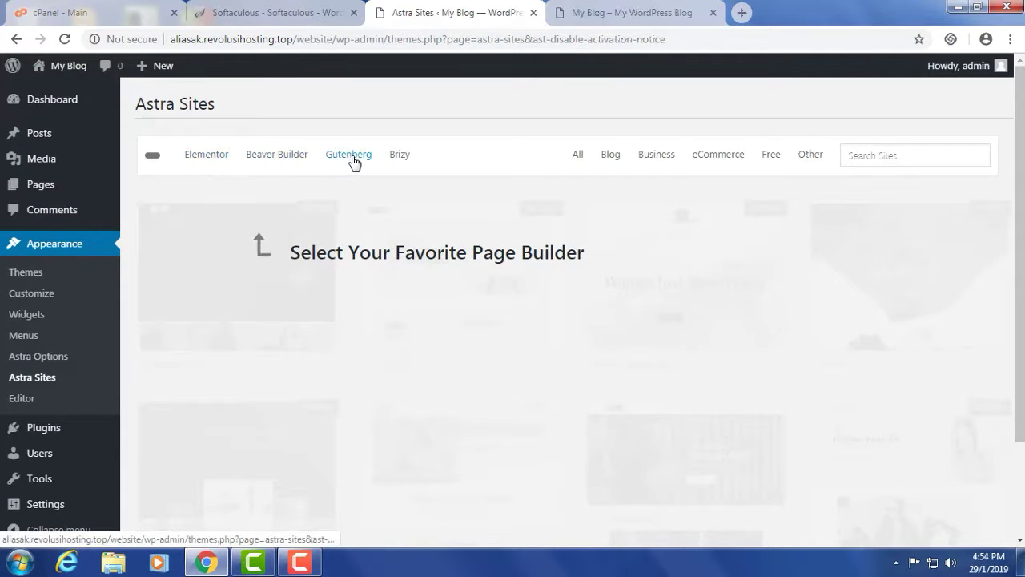
- Filter Astra Sites to the Brizy starter sites and open the Agency site's Details & Preview
left_click(400, 156)
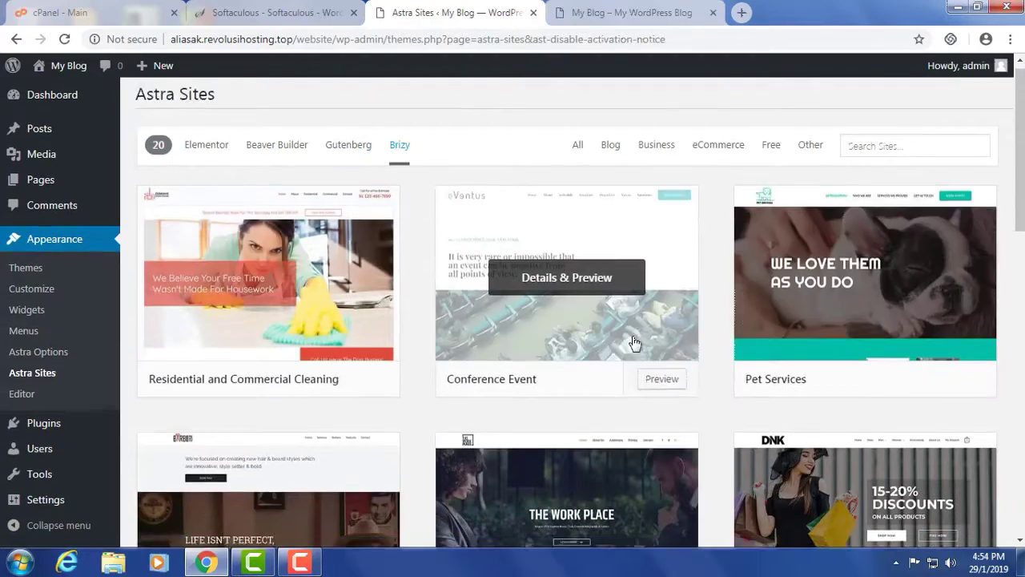
scroll(560, 296, "down", 4)
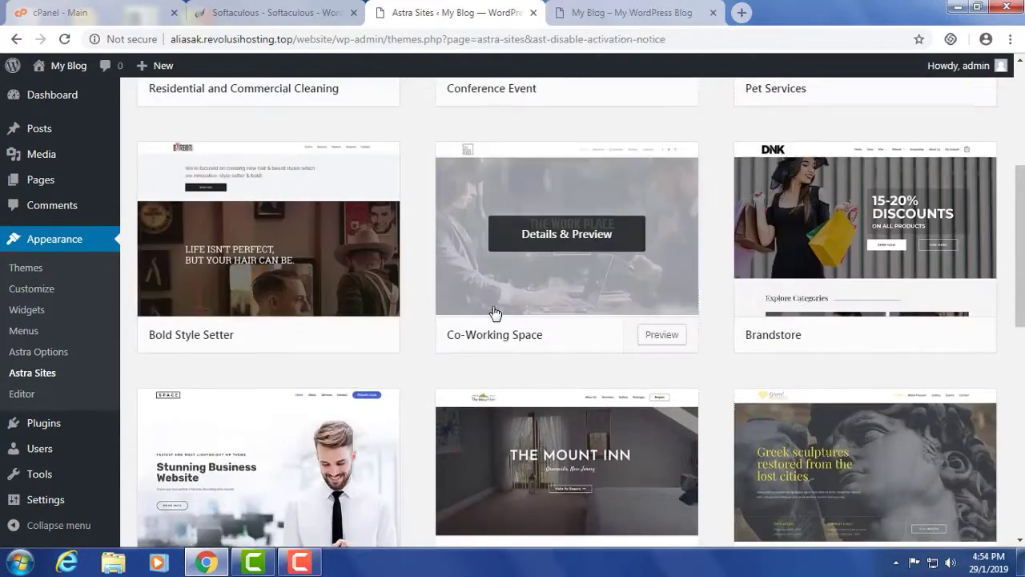
scroll(492, 313, "down", 2)
scroll(590, 429, "down", 1)
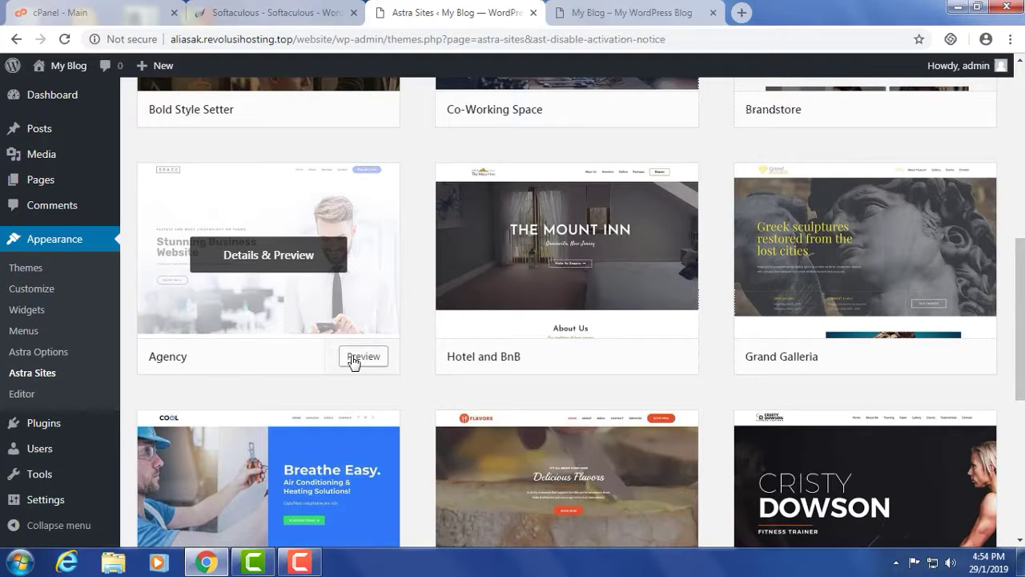
scroll(307, 324, "up", 1)
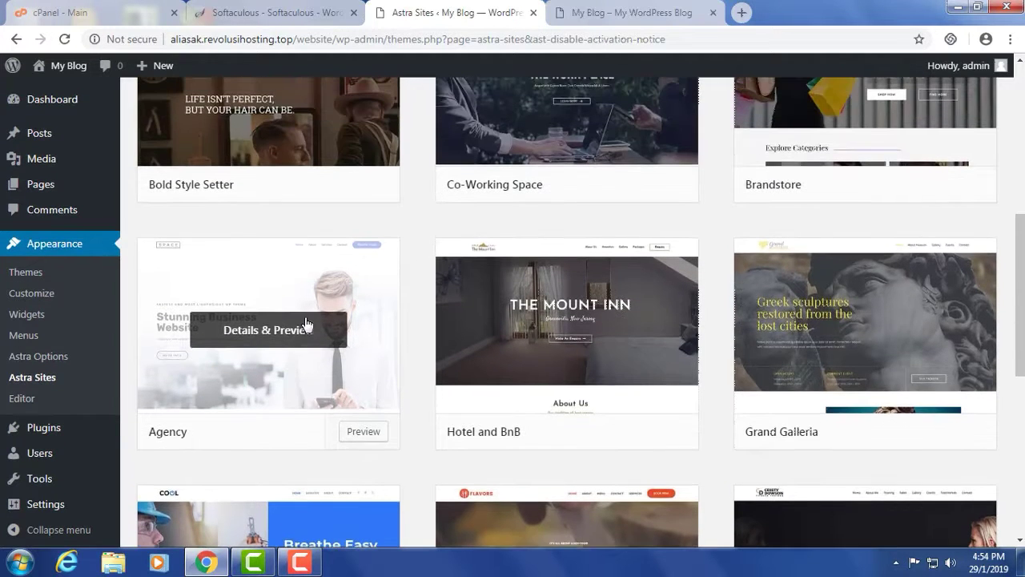
scroll(354, 332, "up", 6)
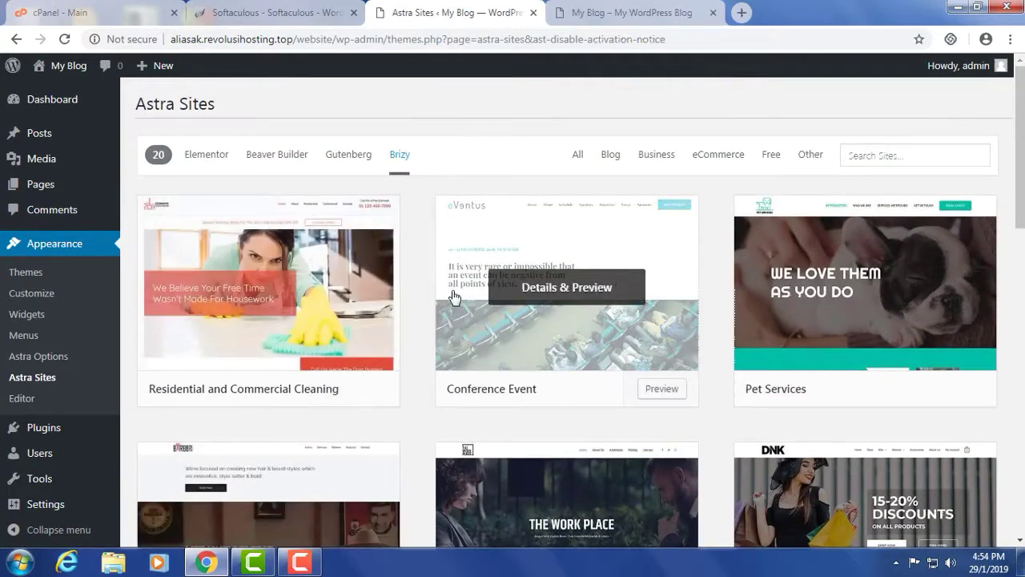
scroll(305, 305, "down", 6)
scroll(304, 309, "down", 4)
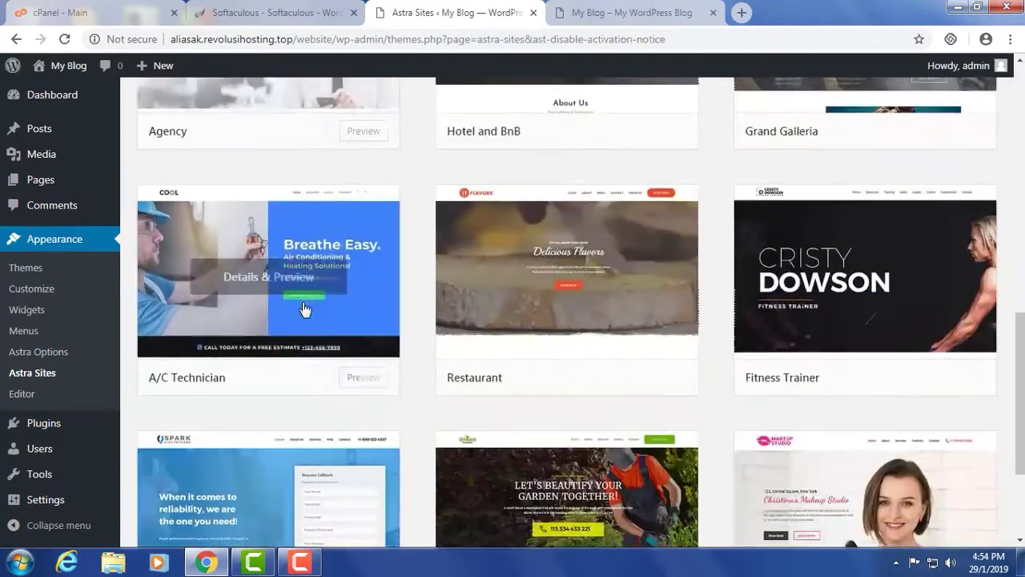
scroll(305, 310, "up", 4)
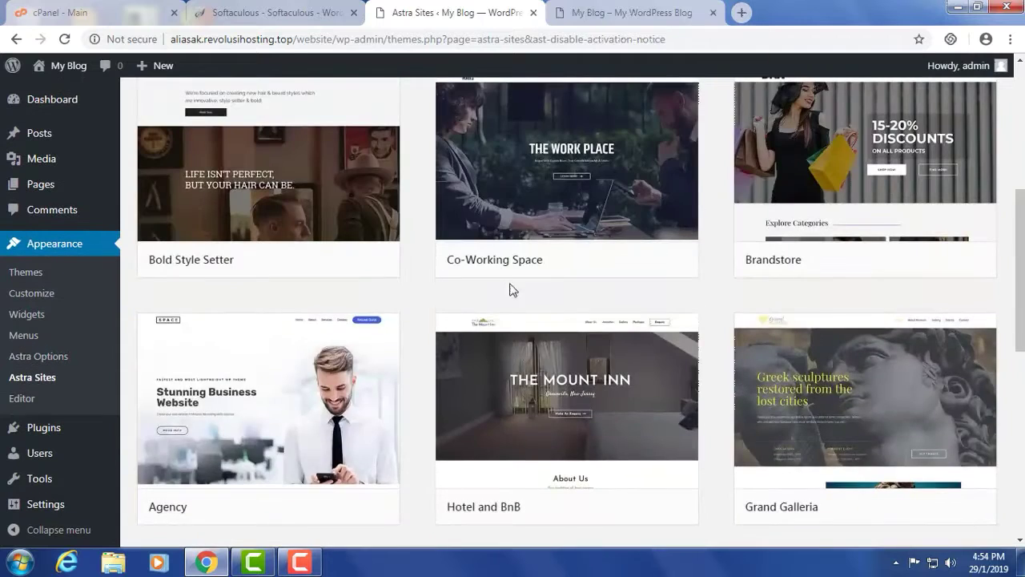
left_click(270, 405)
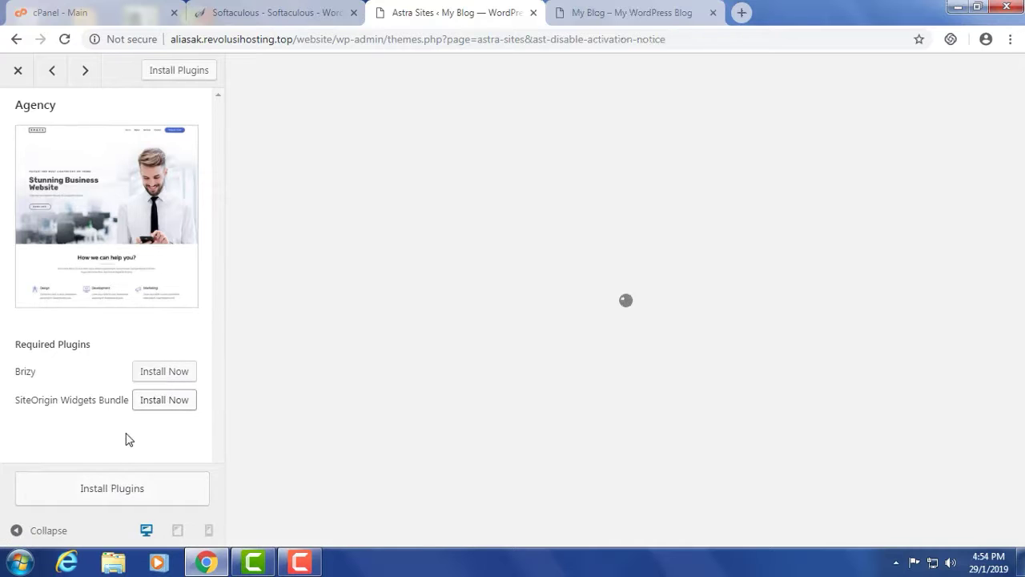
- Install the Agency site's required plugins, Brizy and SiteOrigin Widgets Bundle
left_click(122, 491)
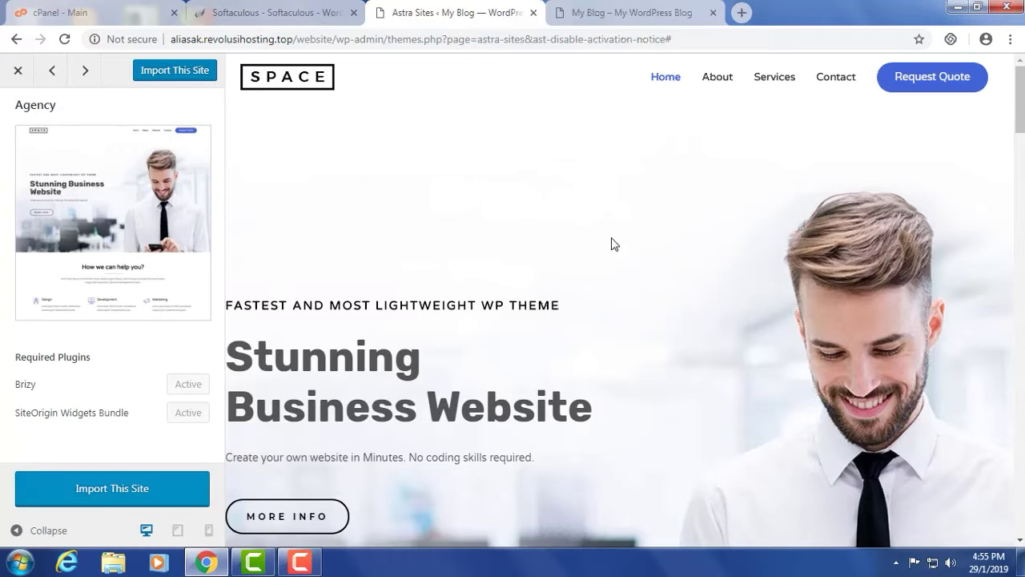
- Import the Agency starter site, confirm the prompt, and wait for 'Done! View Site'
left_click(124, 490)
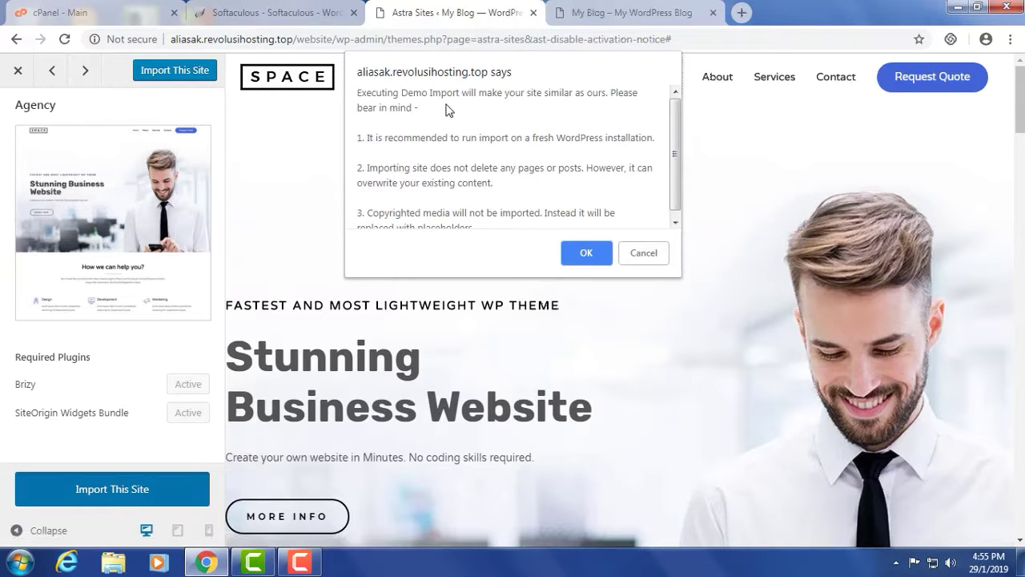
left_click(583, 252)
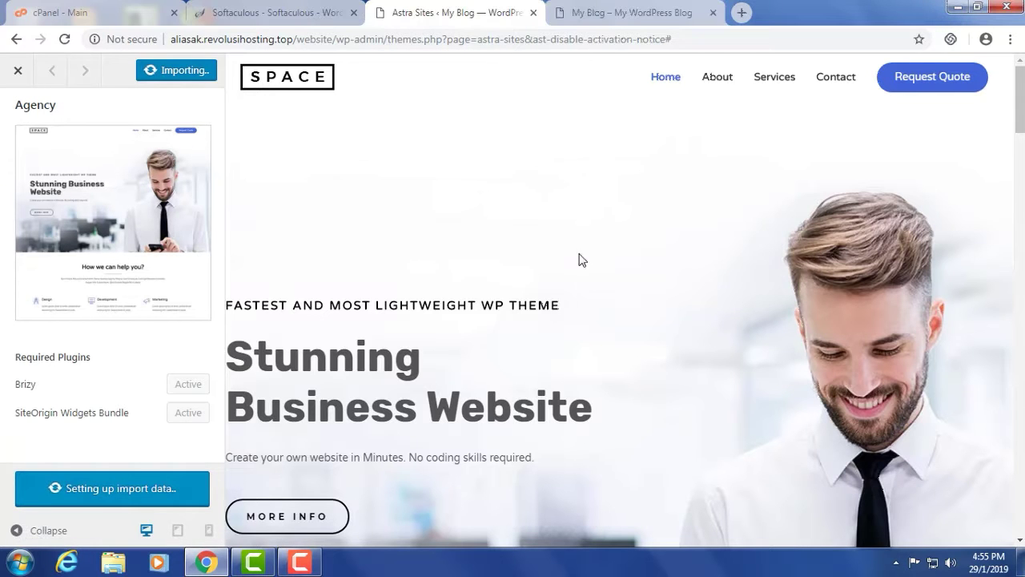
scroll(522, 300, "down", 5)
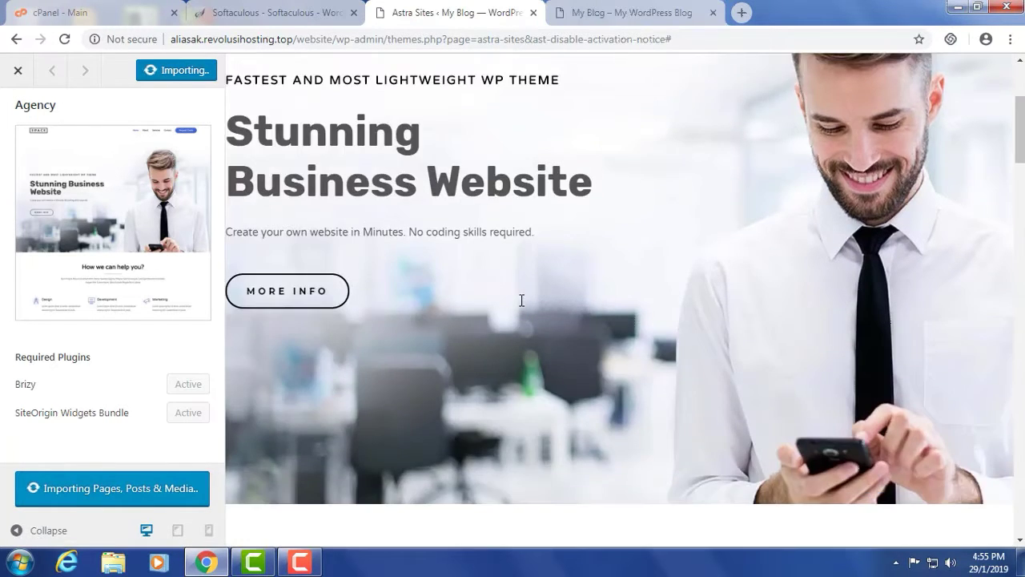
scroll(522, 304, "down", 10)
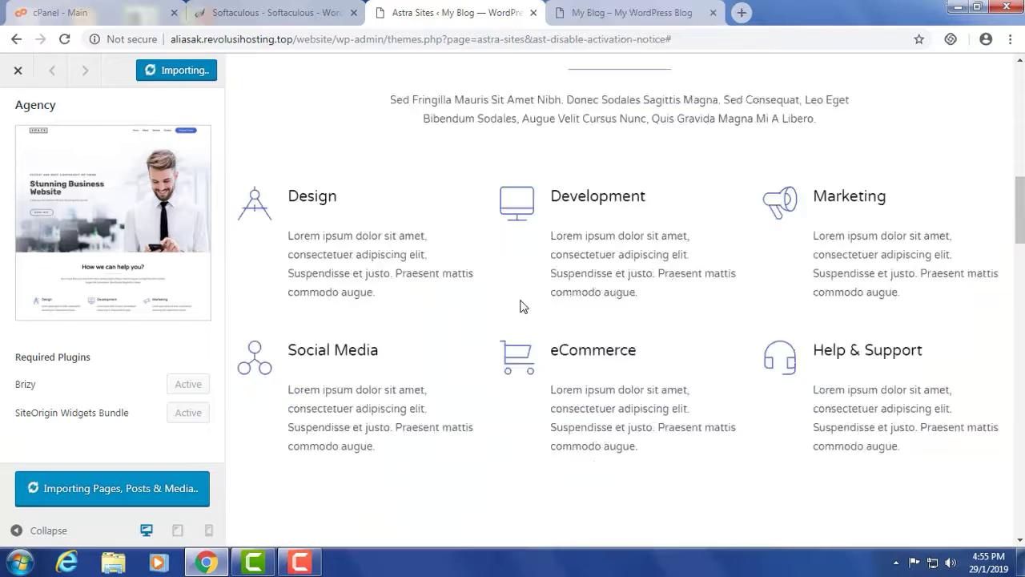
scroll(626, 338, "down", 15)
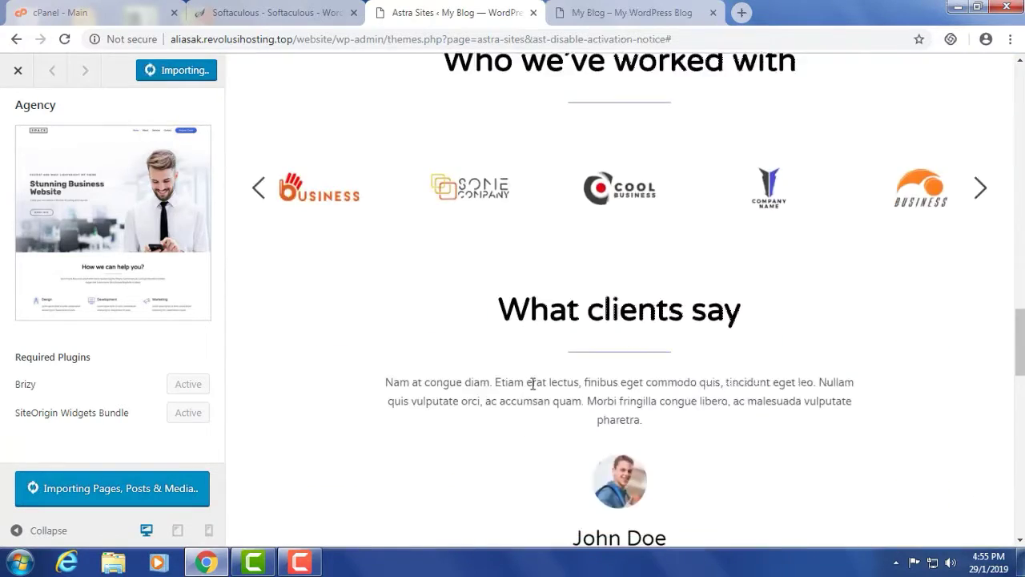
scroll(540, 382, "down", 5)
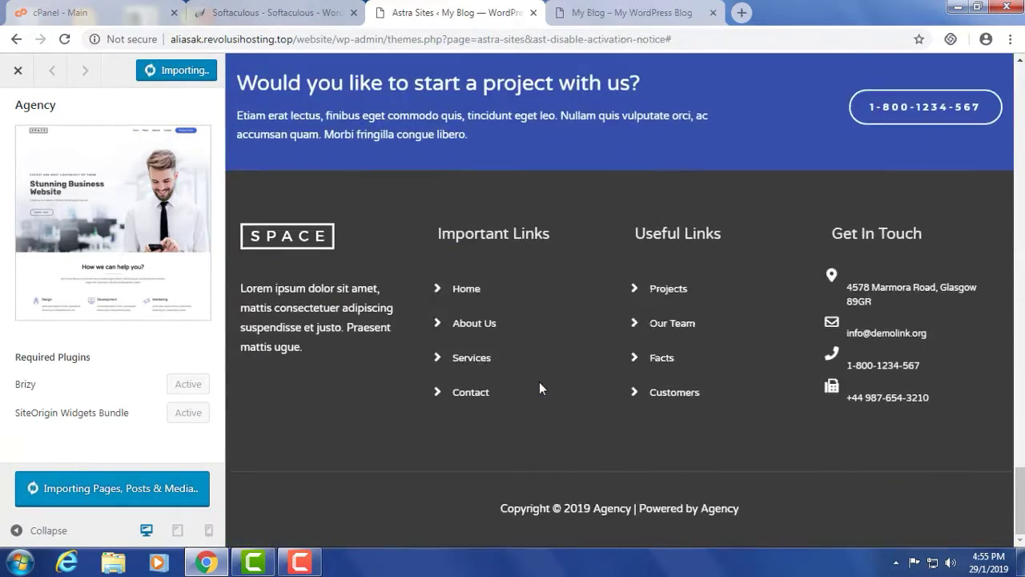
scroll(539, 382, "up", 10)
scroll(540, 388, "up", 8)
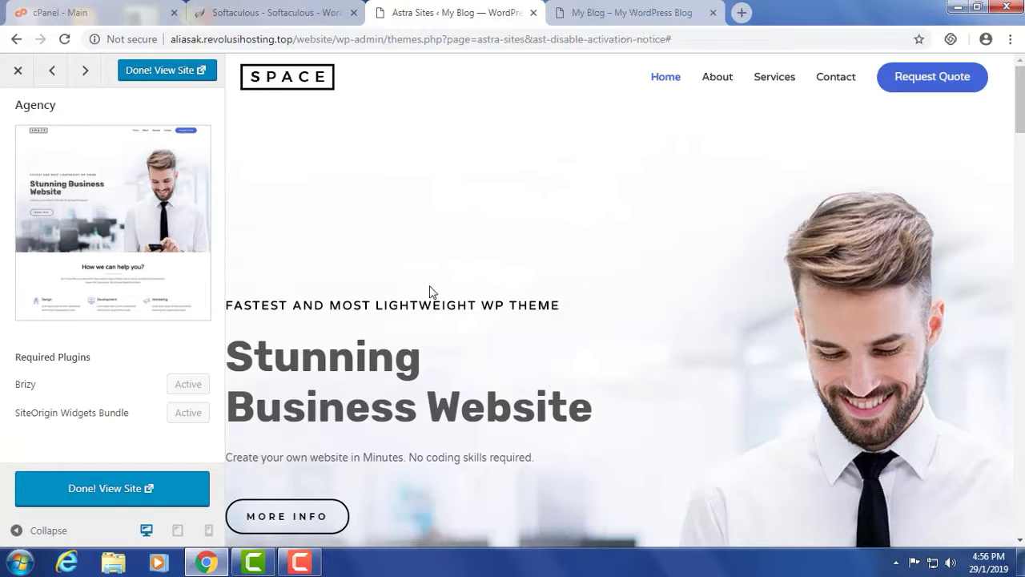
- Reload the My Blog front page, review the imported SPACE homepage, and open it in Brizy
left_click(648, 17)
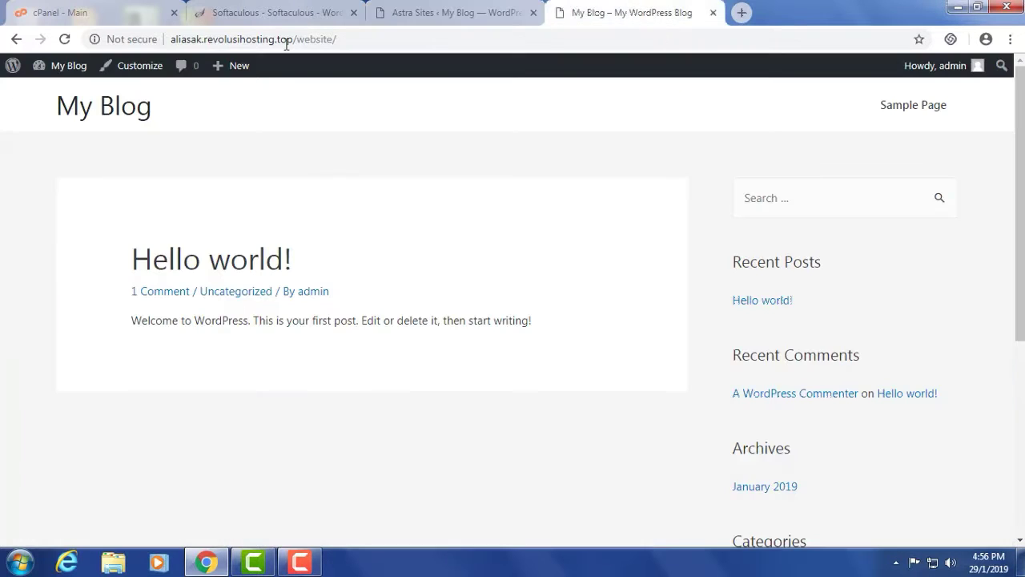
left_click(65, 40)
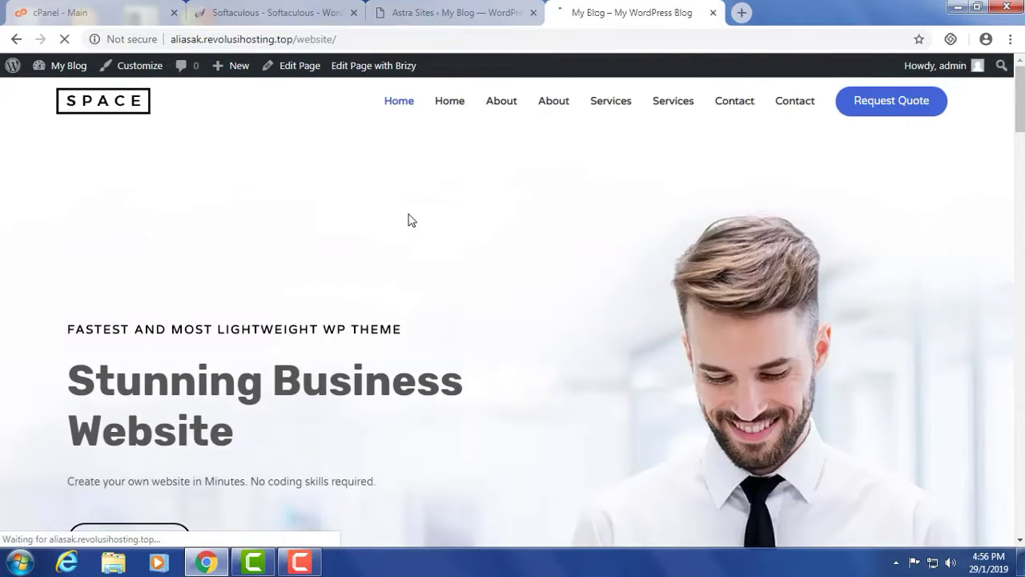
scroll(384, 256, "down", 10)
scroll(385, 257, "down", 20)
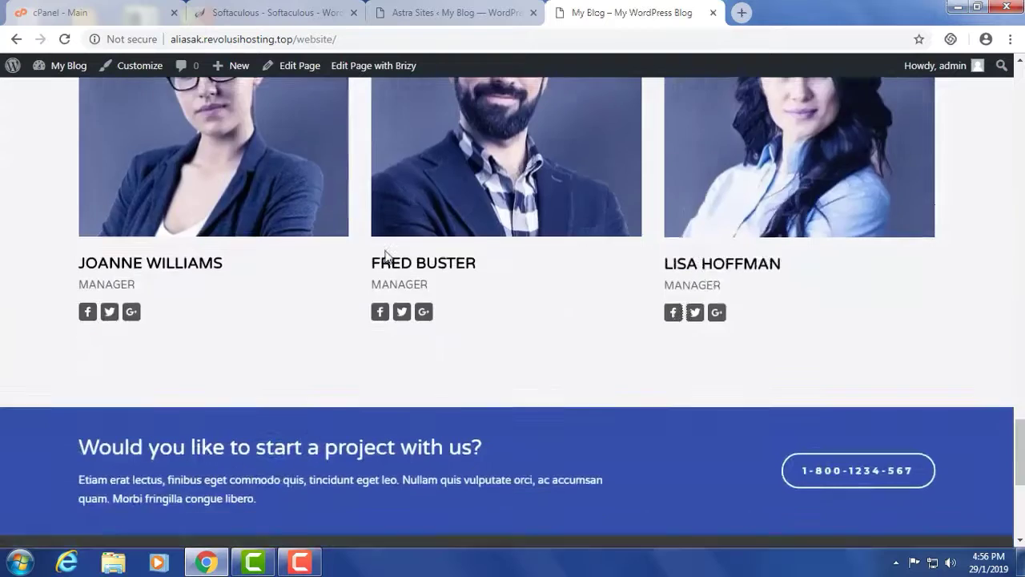
scroll(385, 256, "down", 5)
scroll(391, 264, "up", 20)
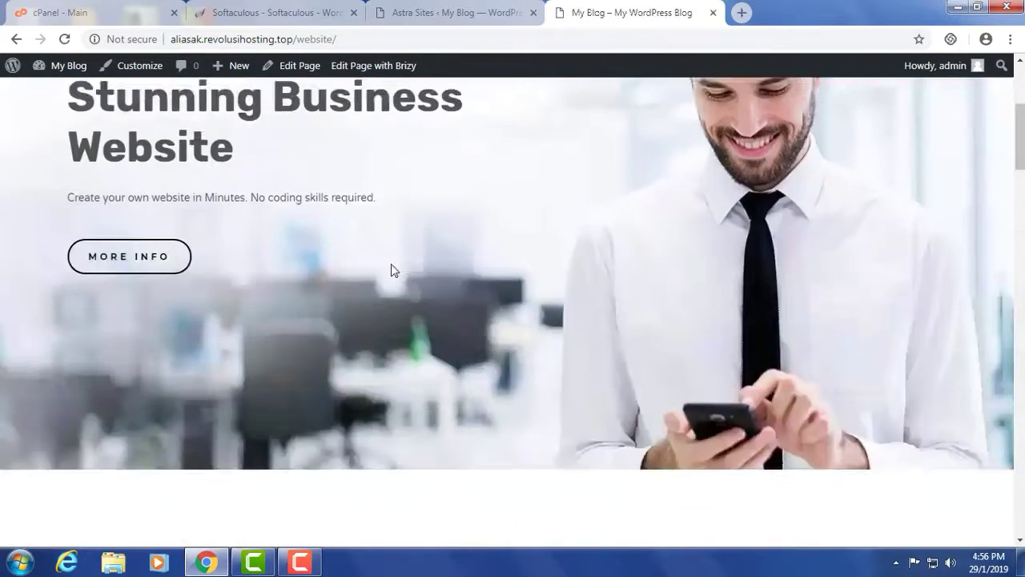
scroll(390, 270, "up", 4)
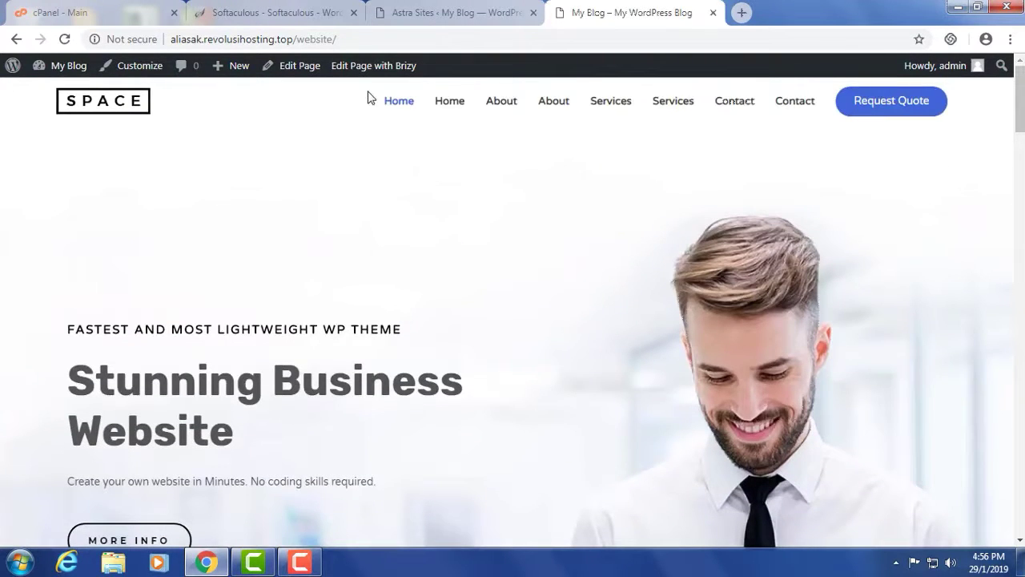
left_click(373, 65)
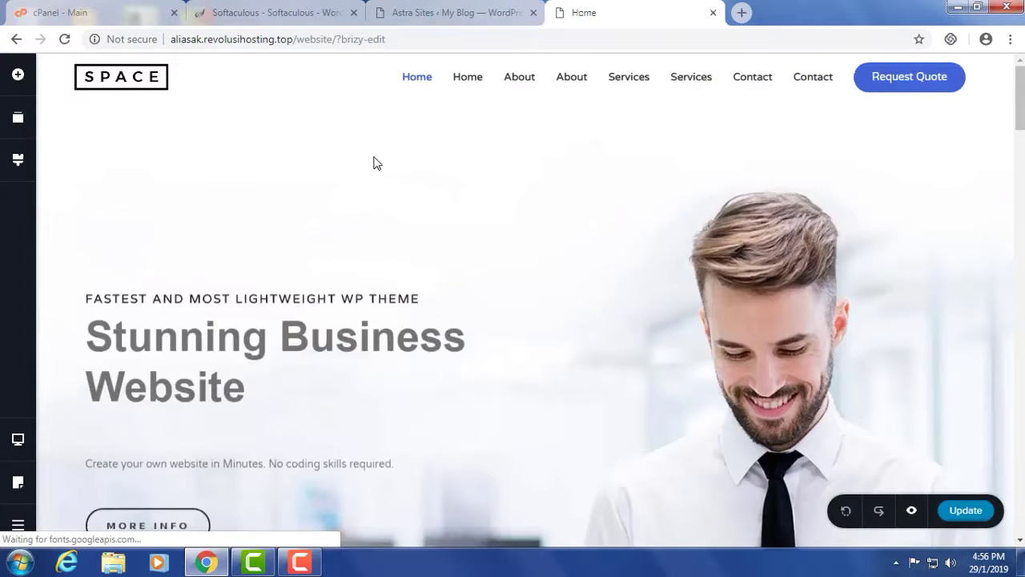
- Replace the hero headline text with 'Ini website saya tau.'
scroll(556, 344, "down", 2)
scroll(556, 344, "up", 2)
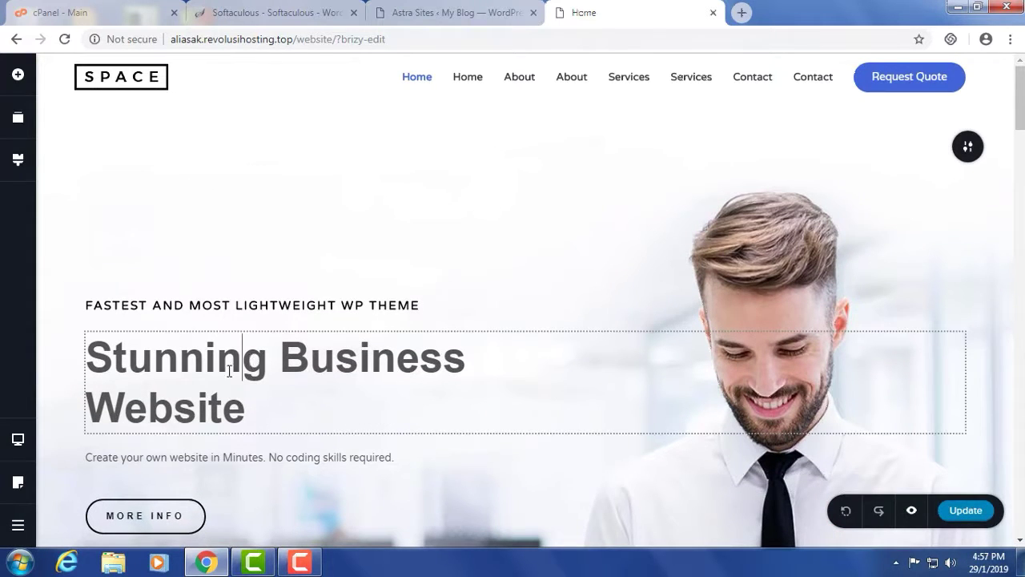
left_click(252, 362)
left_click_drag(98, 361, 249, 407)
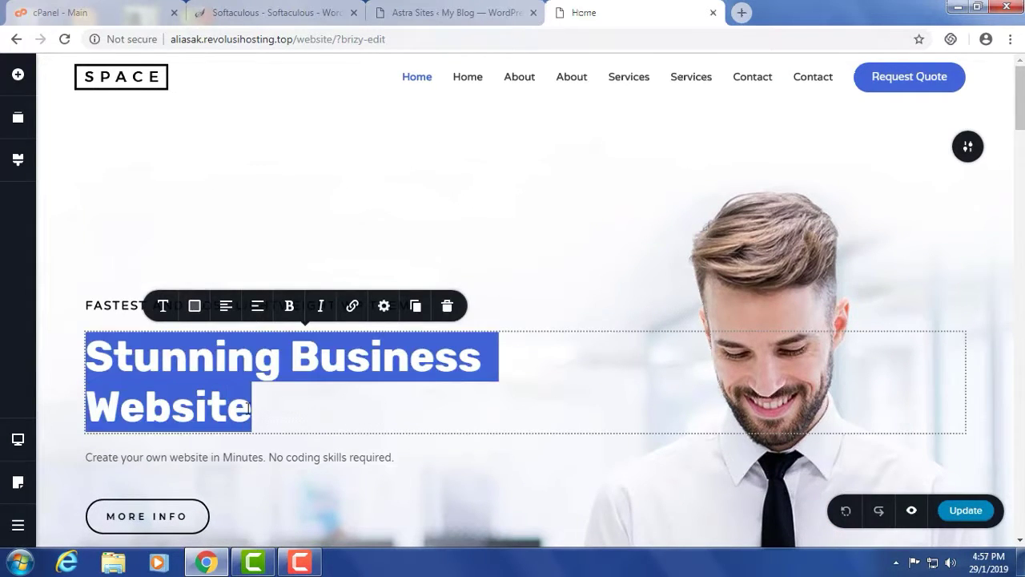
type("Ini")
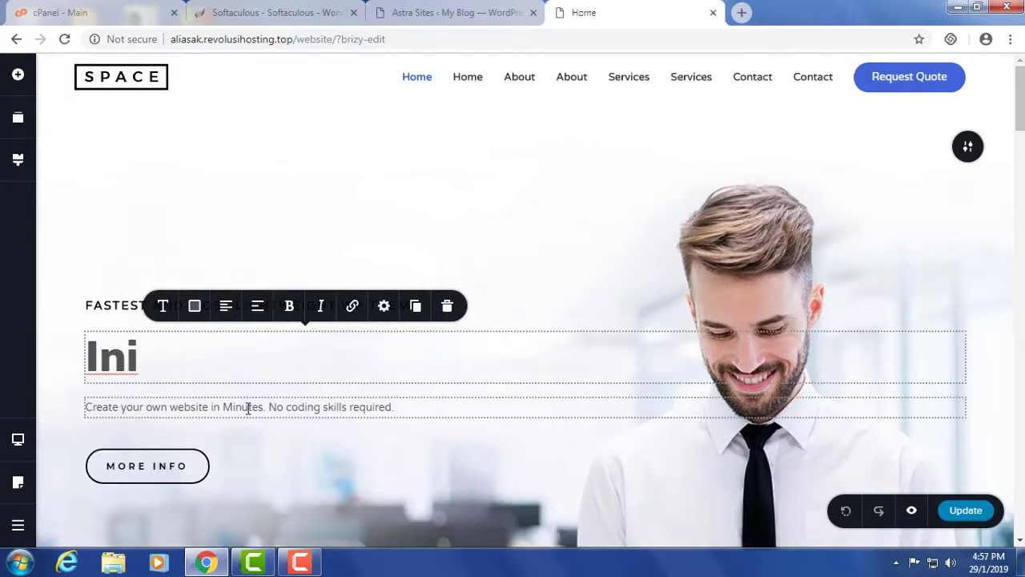
type(" website saya")
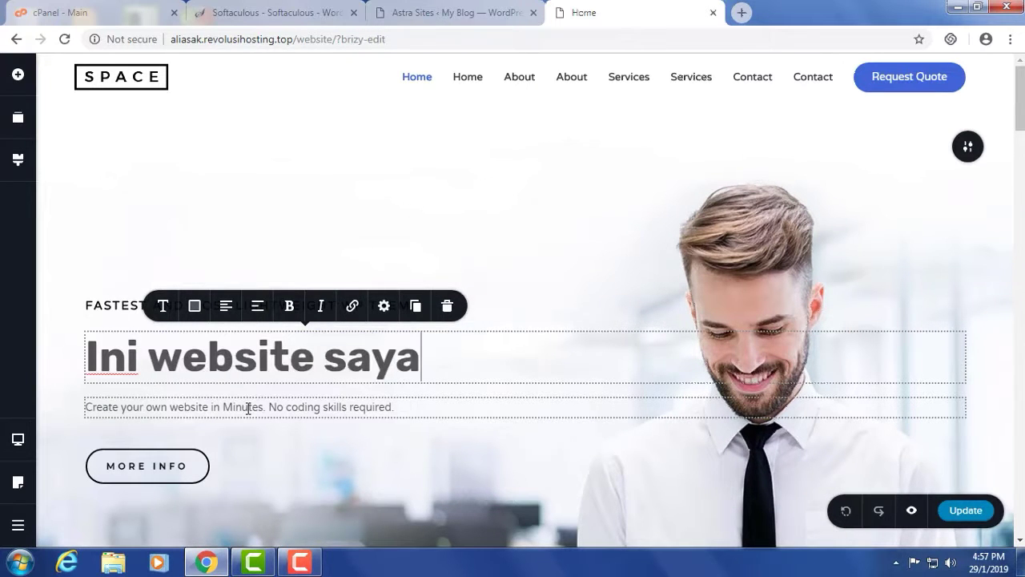
type(" tau.")
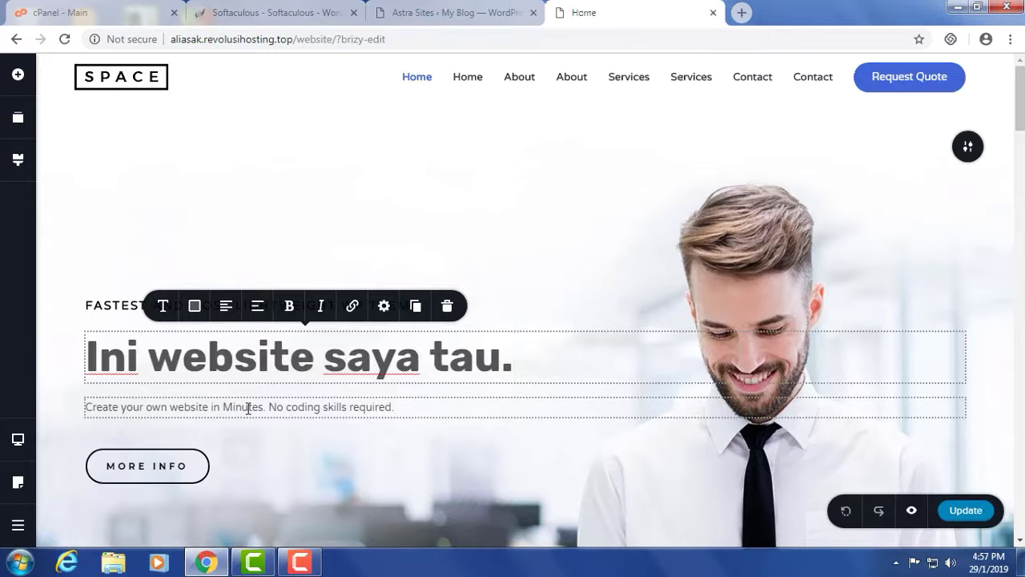
- Change the headline font to Changa One
left_click(164, 308)
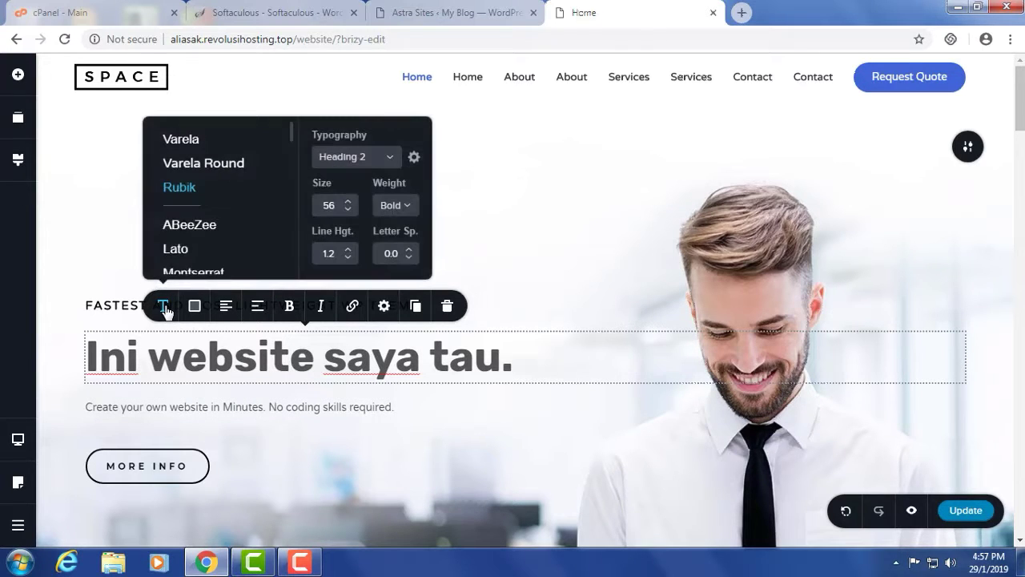
scroll(194, 238, "down", 3)
scroll(194, 238, "down", 3)
left_click(172, 164)
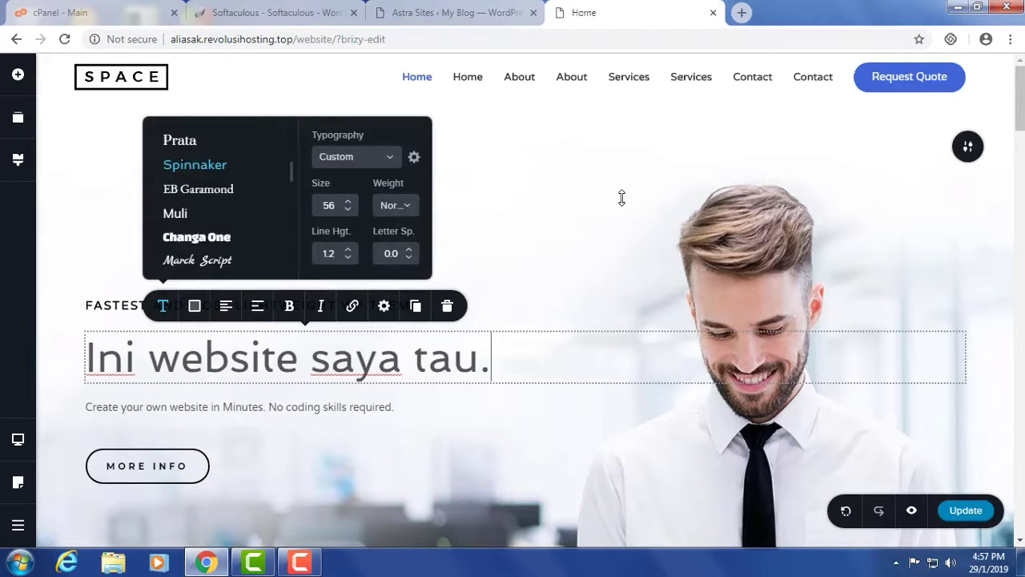
left_click(213, 237)
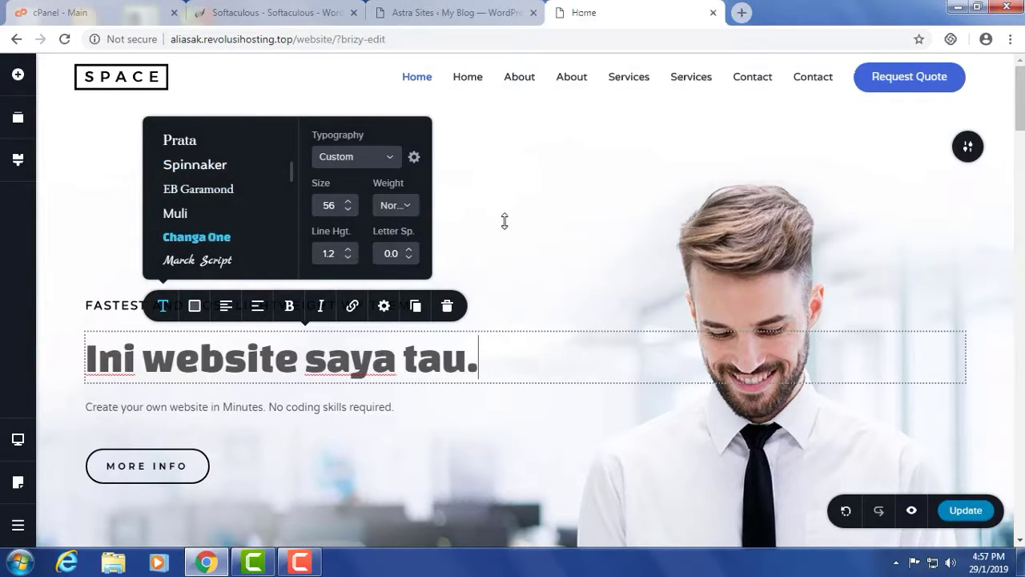
- Deselect the headline and update the page to save the changes
left_click(584, 318)
left_click(965, 511)
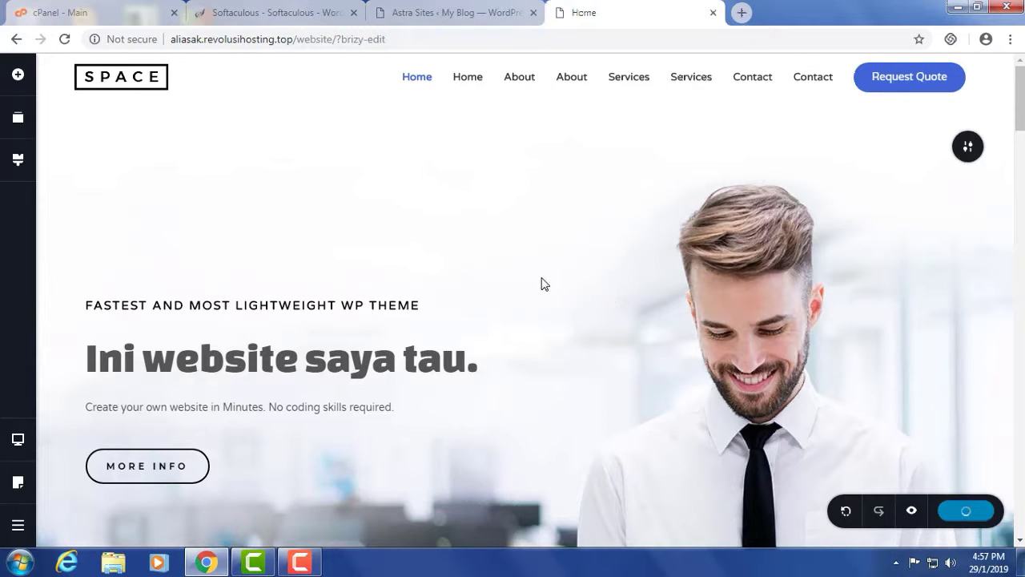
mouse_move(543, 275)
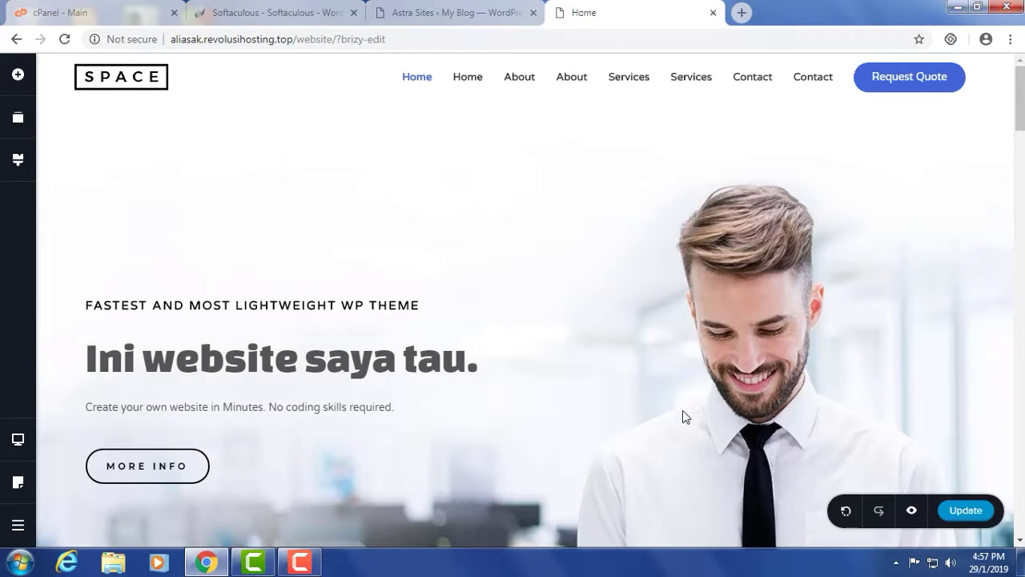
- Remove ?brizy-edit from the address and view the live homepage with the new headline
scroll(401, 373, "down", 1)
scroll(401, 373, "up", 1)
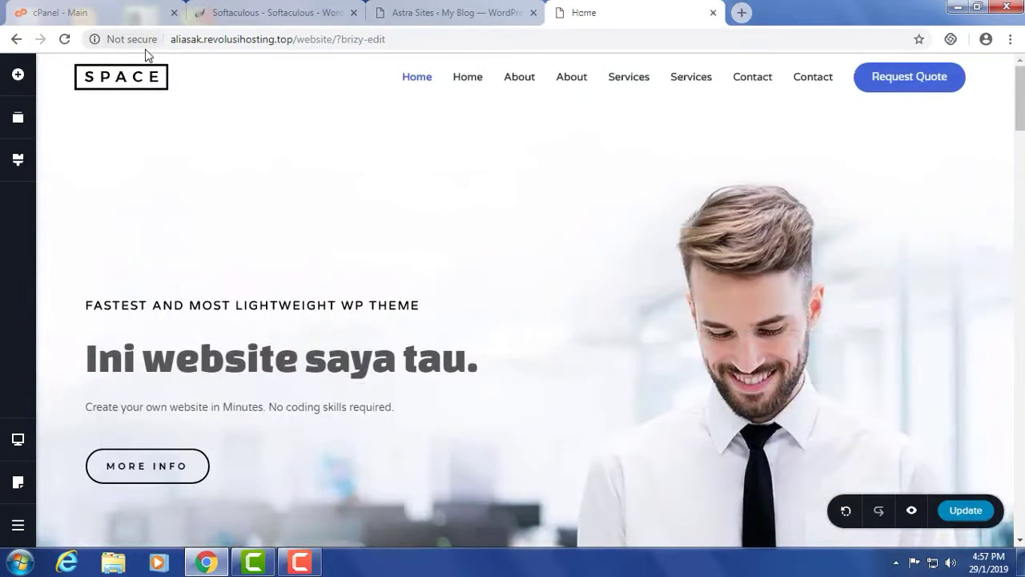
left_click_drag(340, 40, 484, 37)
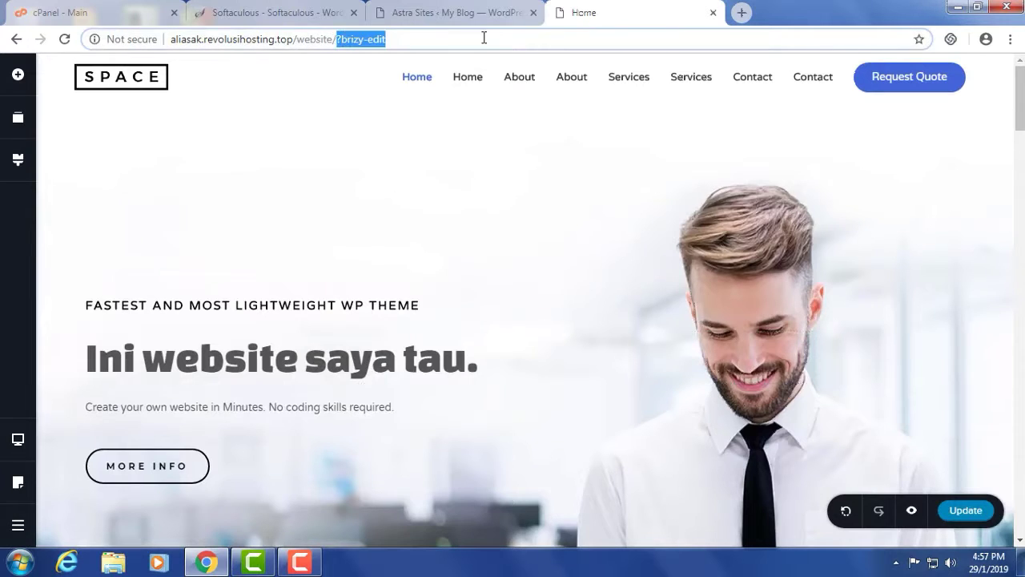
key("BackSpace")
key("Return")
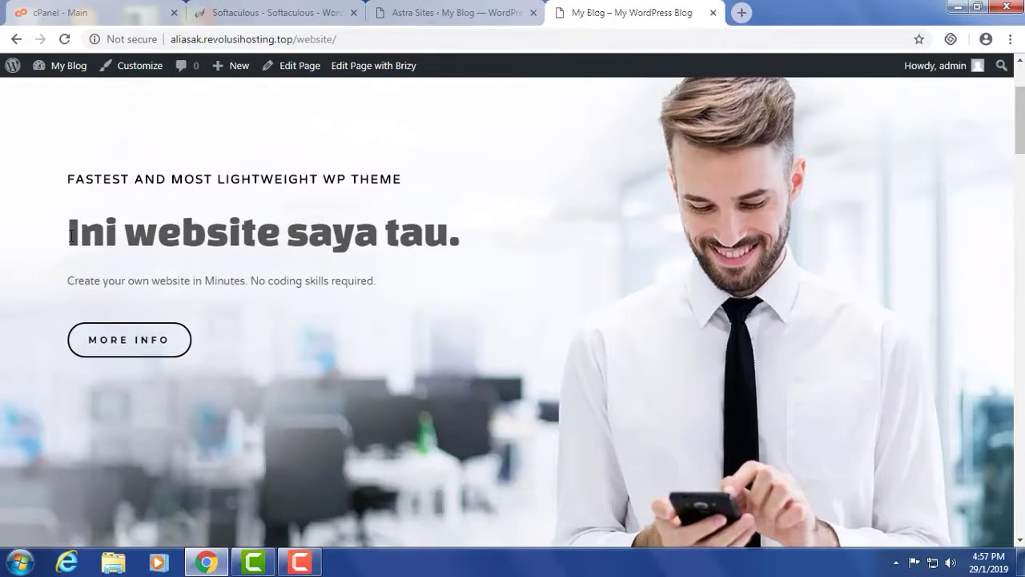
left_click_drag(70, 236, 474, 240)
left_click(449, 276)
scroll(412, 297, "down", 6)
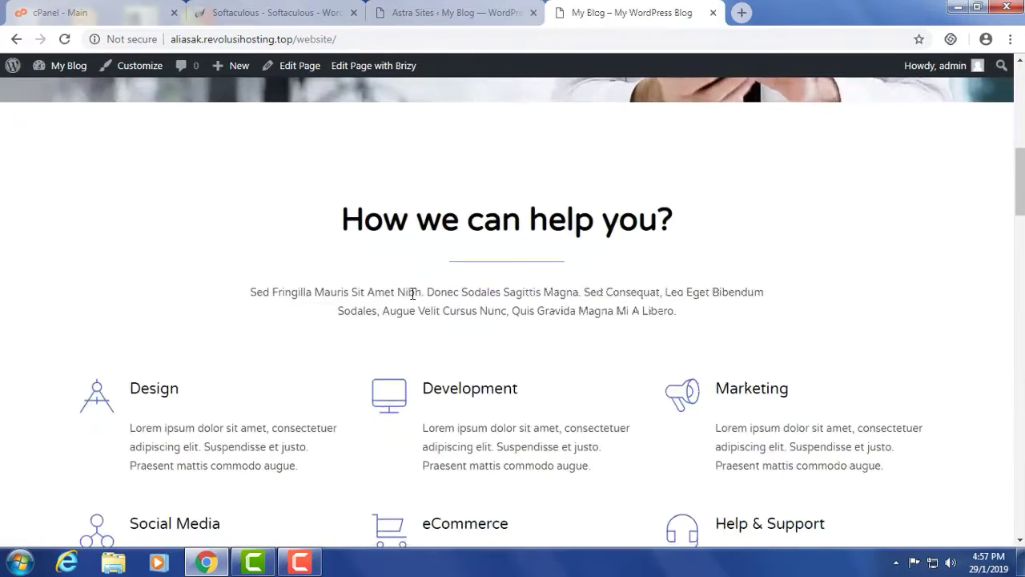
scroll(412, 293, "up", 6)
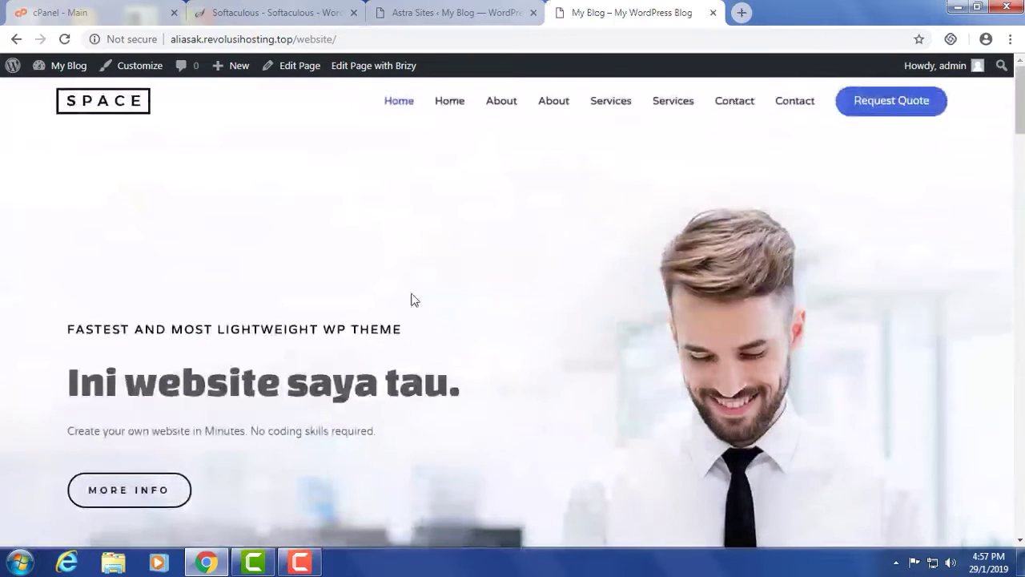
- Change the address to /website2/ and load it
left_click(333, 39)
left_click(392, 40)
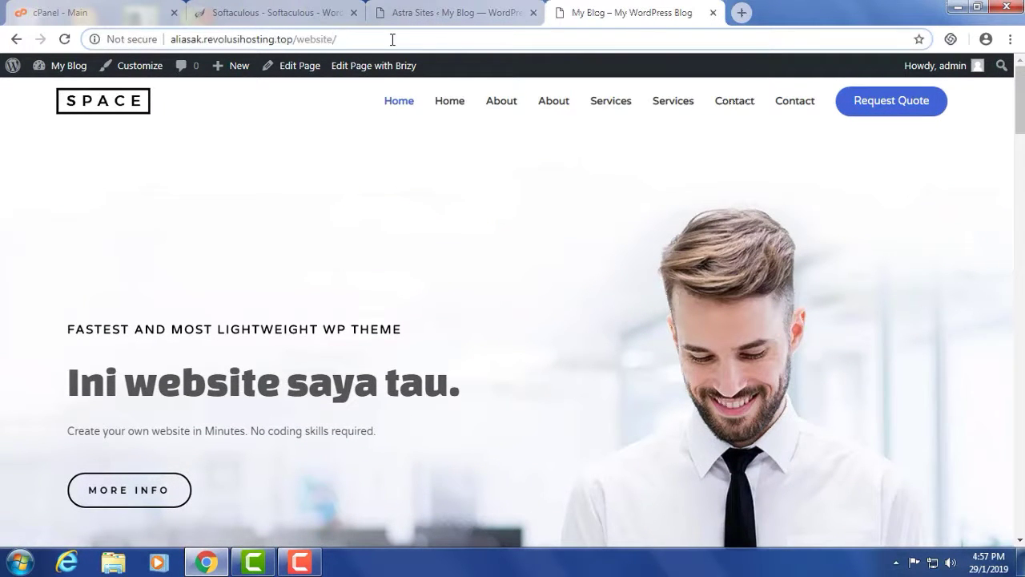
key("BackSpace")
type("2/")
key("Return")
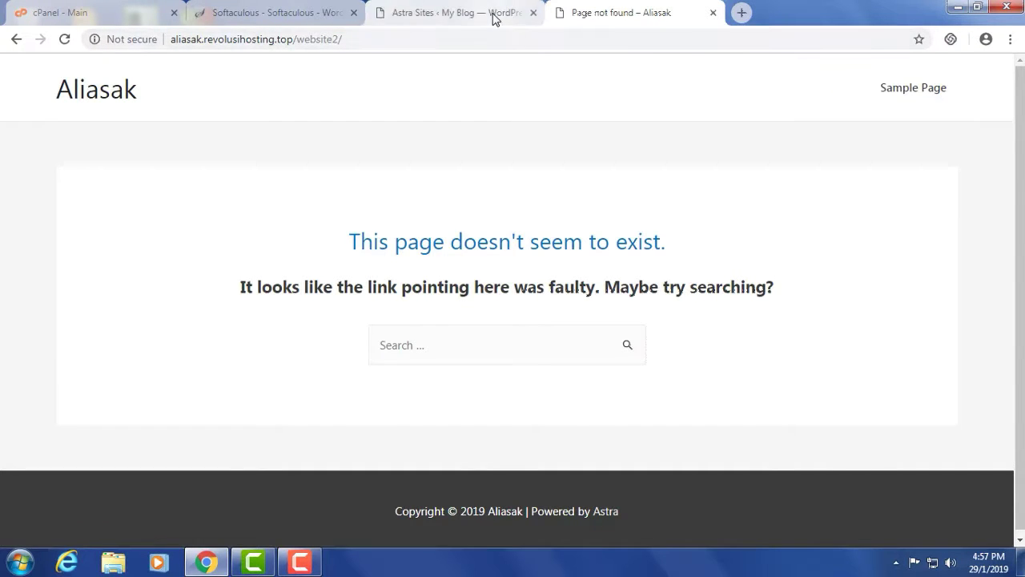
left_click(523, 18)
- Close the Astra Sites tab and start a new WordPress install in Softaculous
left_click(534, 13)
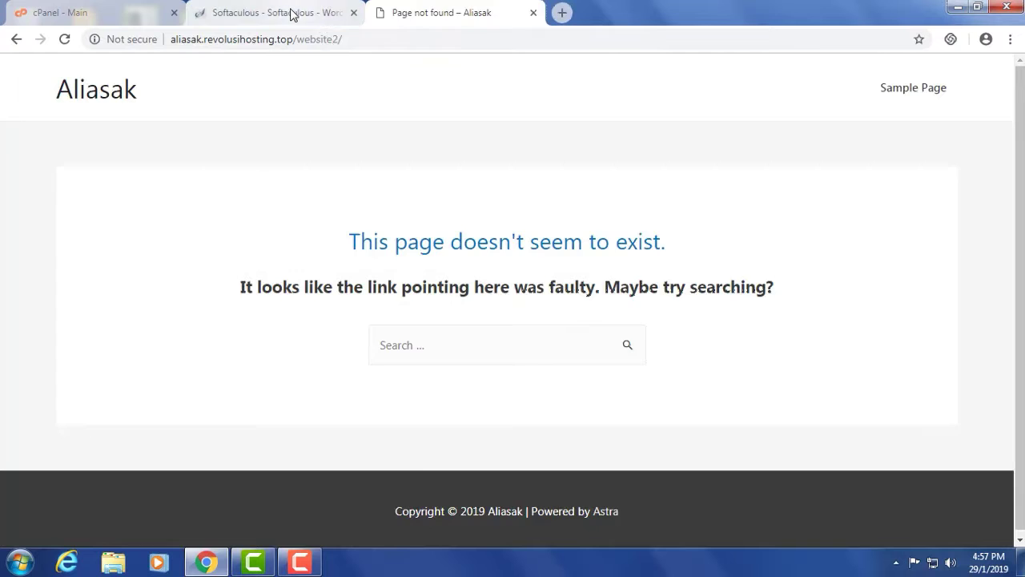
left_click(291, 12)
scroll(584, 316, "down", 3)
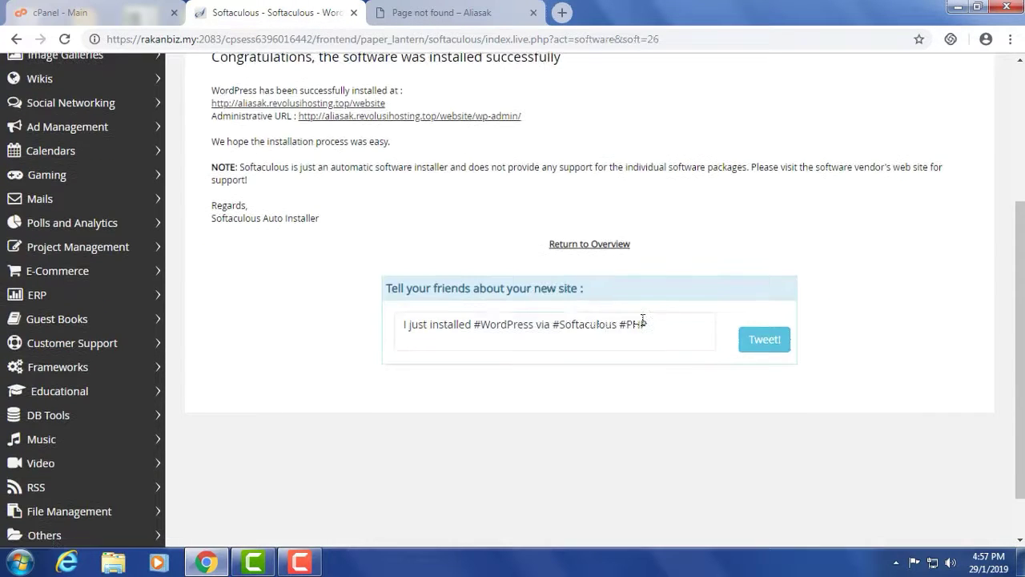
scroll(670, 277, "up", 3)
left_click(590, 469)
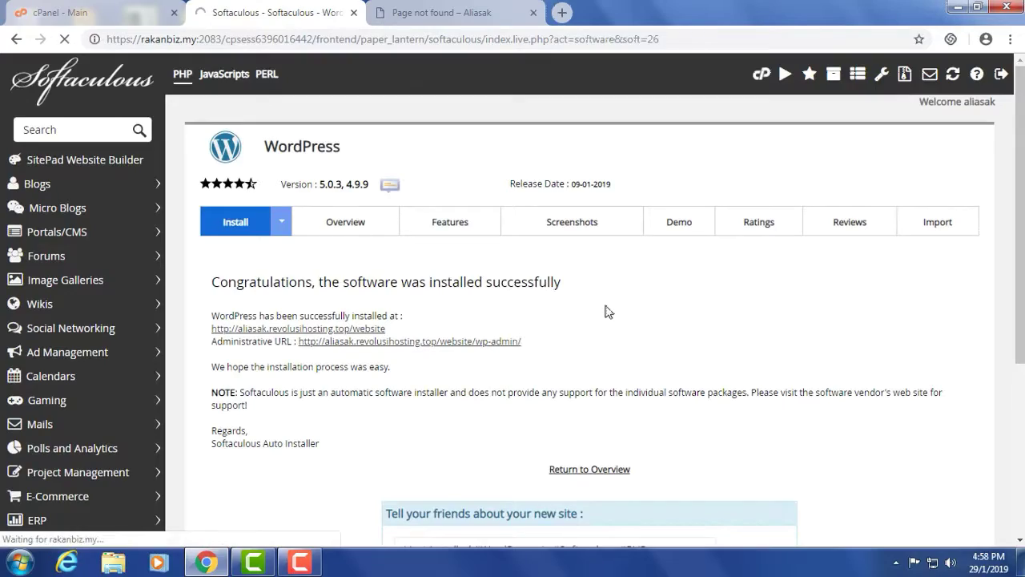
scroll(492, 254, "up", 20)
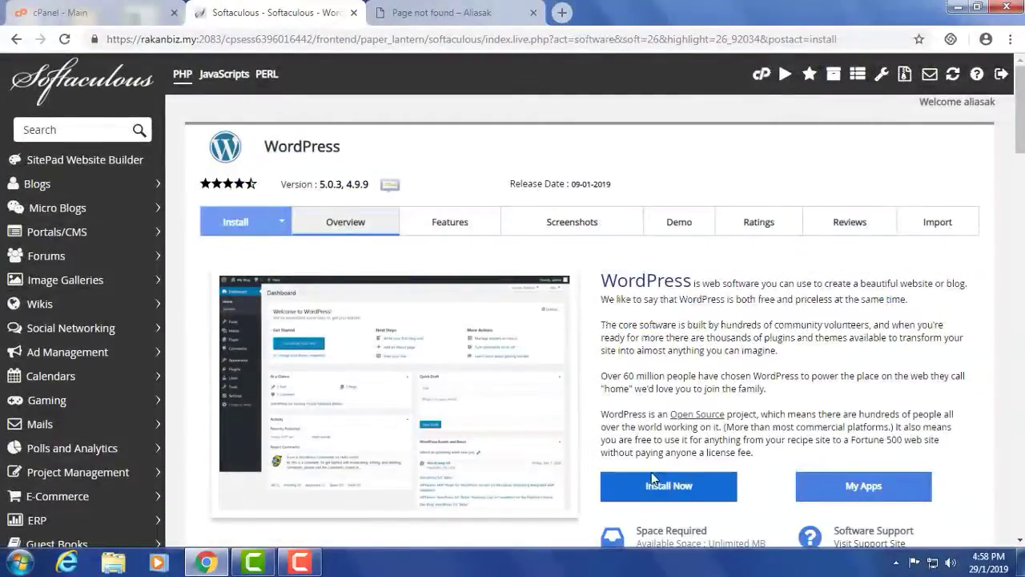
scroll(662, 446, "down", 1)
left_click(667, 409)
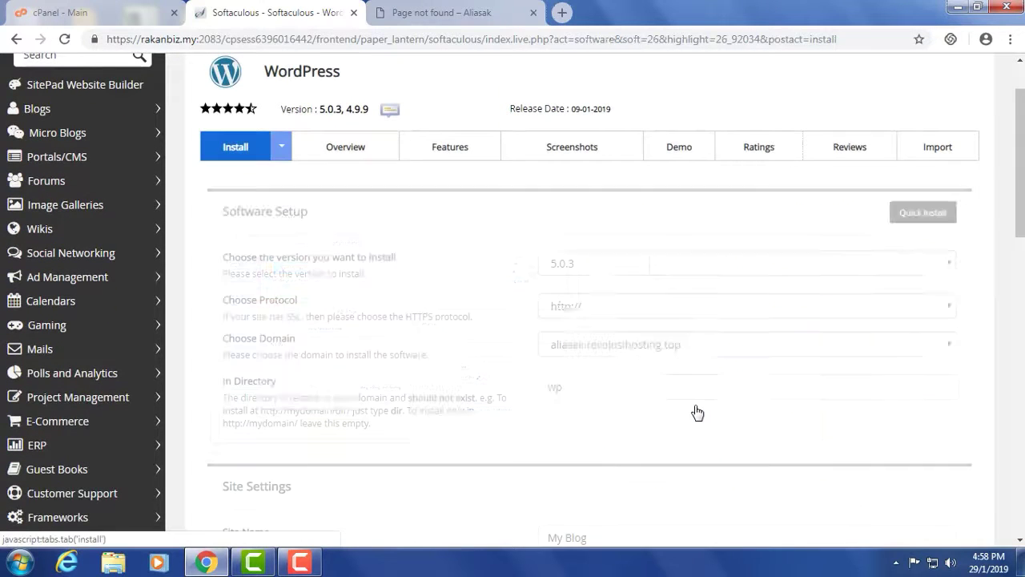
- Set the installation directory to website2 and run the install
left_click(581, 386)
key("BackSpace")
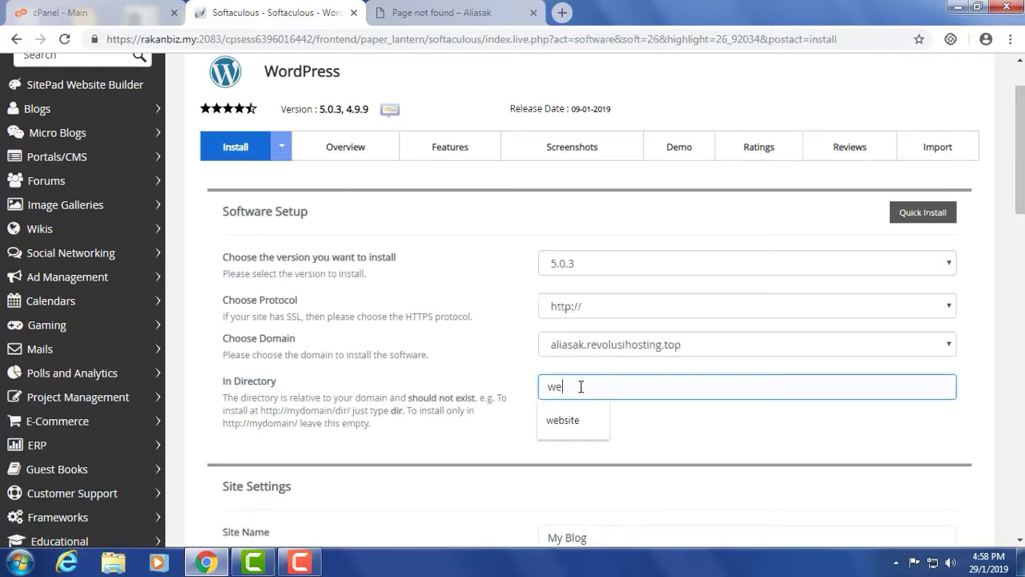
type("ebsite2")
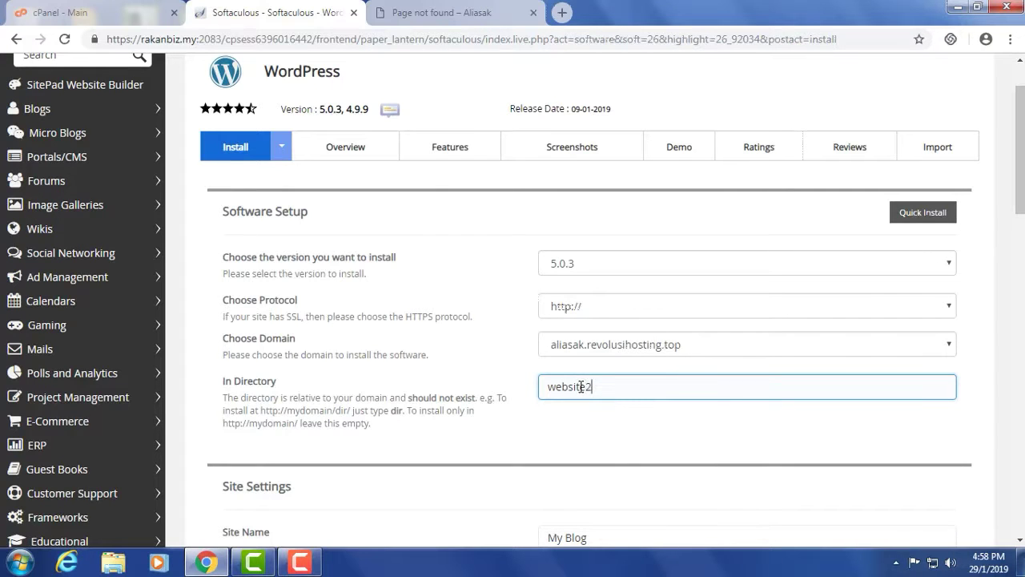
left_click(440, 13)
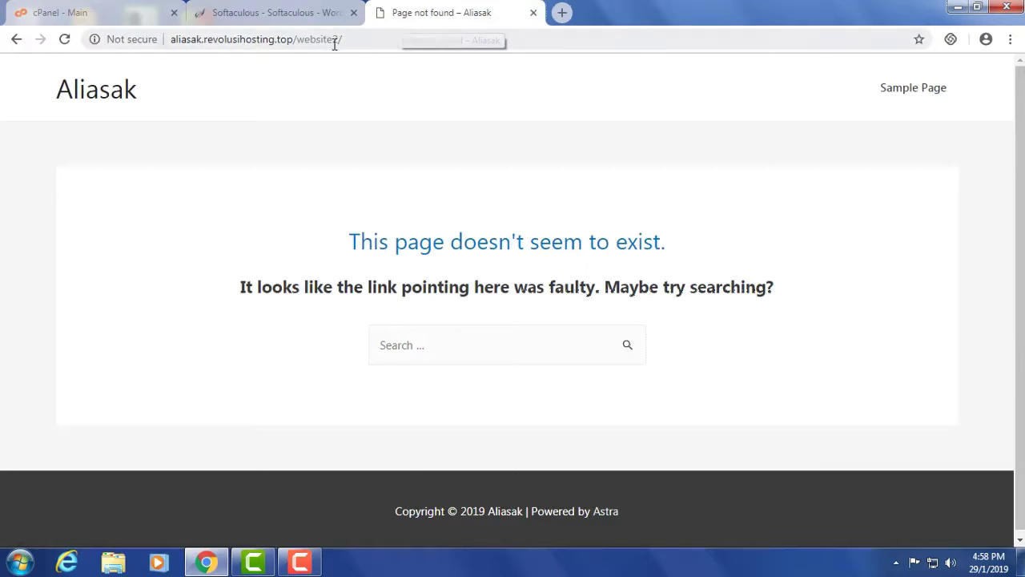
left_click(284, 21)
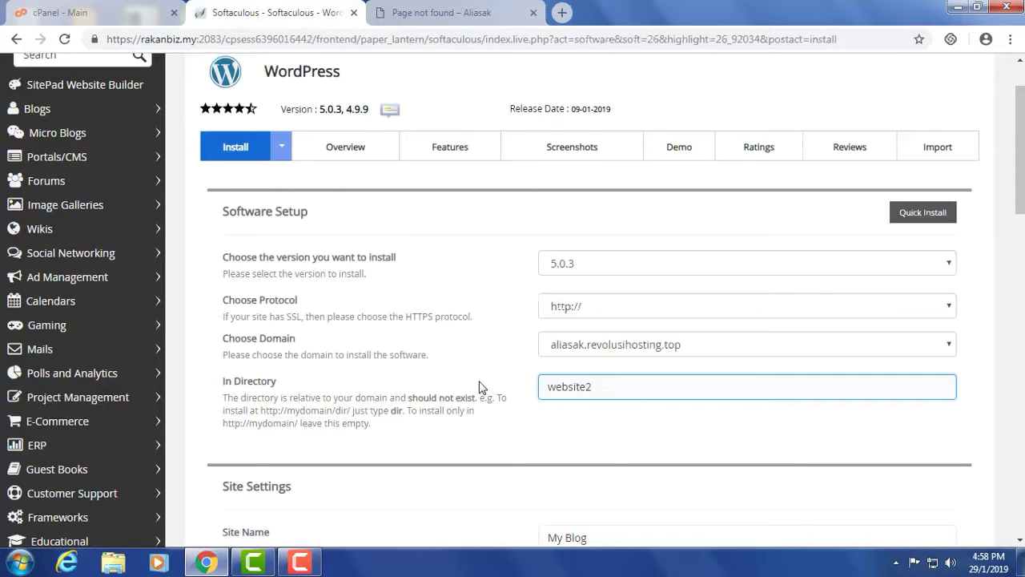
scroll(479, 387, "down", 6)
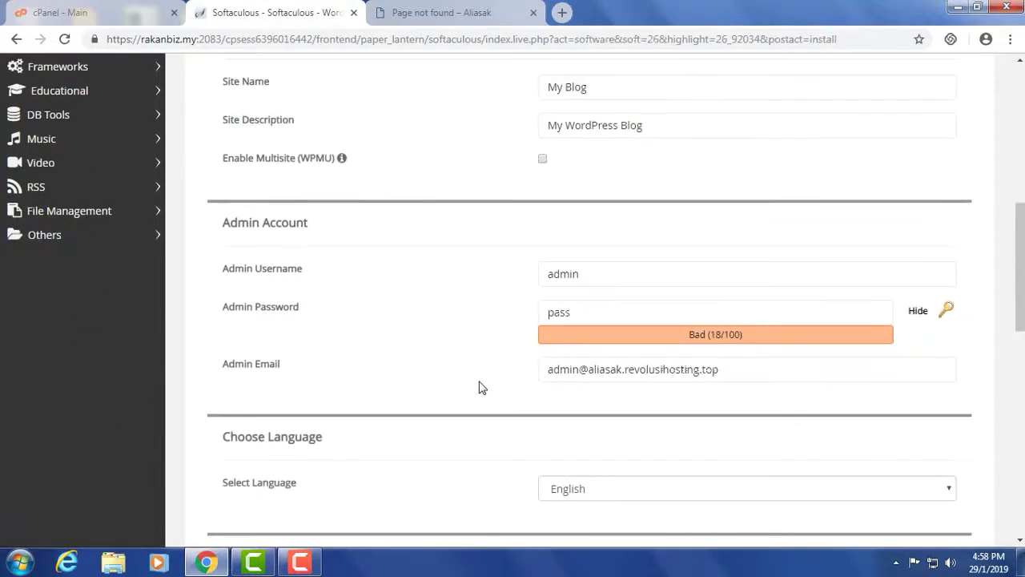
scroll(479, 386, "down", 7)
scroll(480, 388, "down", 1)
left_click(587, 464)
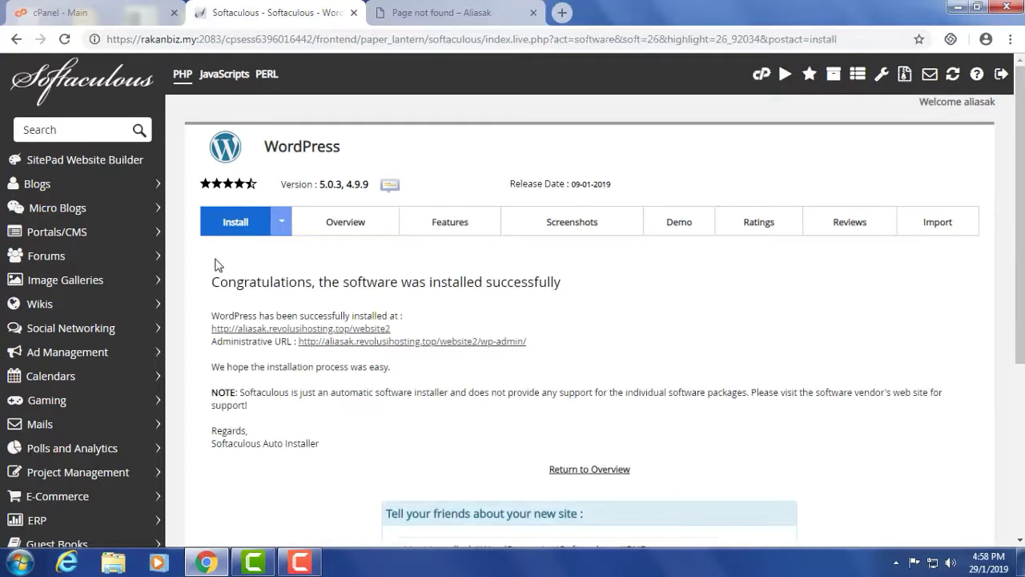
- Reload the website2 tab to view the new My Blog home page
left_click(451, 20)
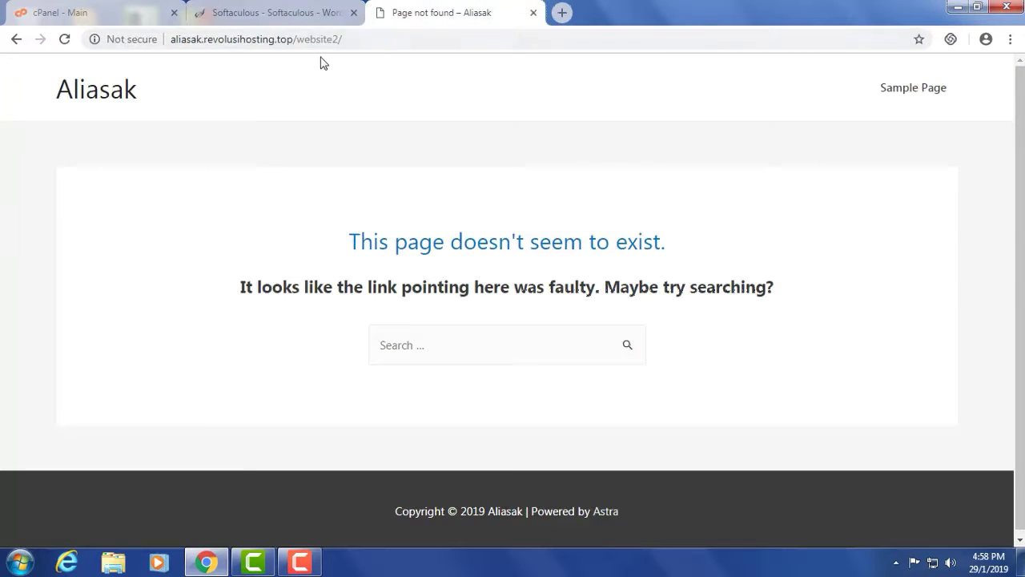
left_click(64, 40)
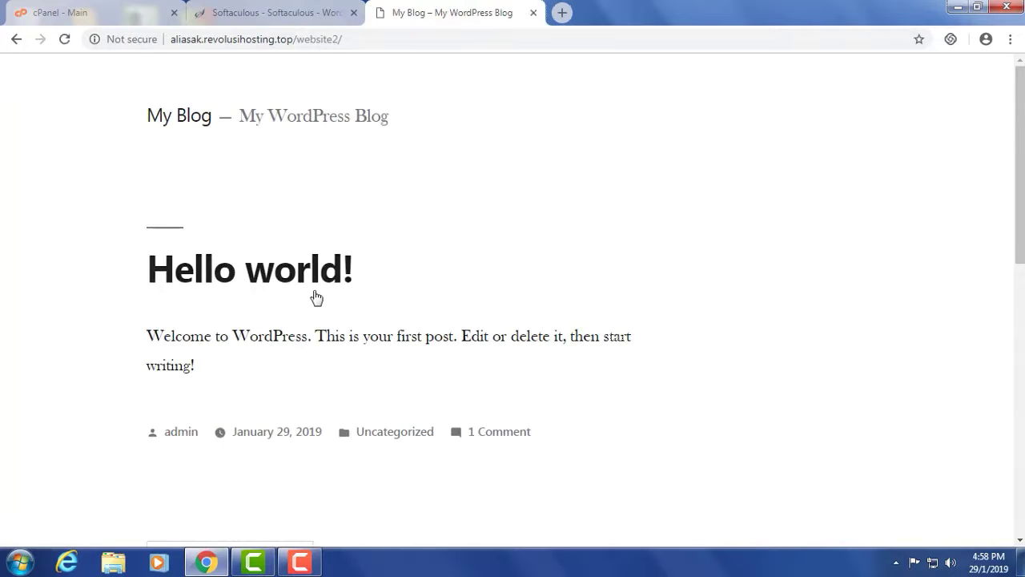
scroll(314, 296, "down", 15)
scroll(315, 295, "up", 15)
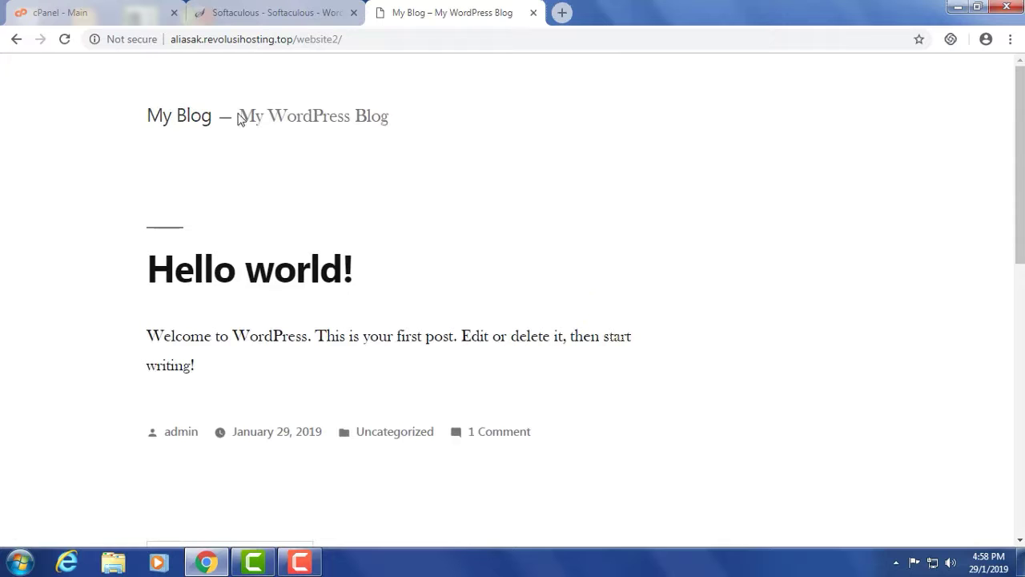
left_click_drag(248, 115, 398, 121)
left_click(398, 120)
- Open the new site's wp-admin Administrative URL from the success page
left_click(296, 16)
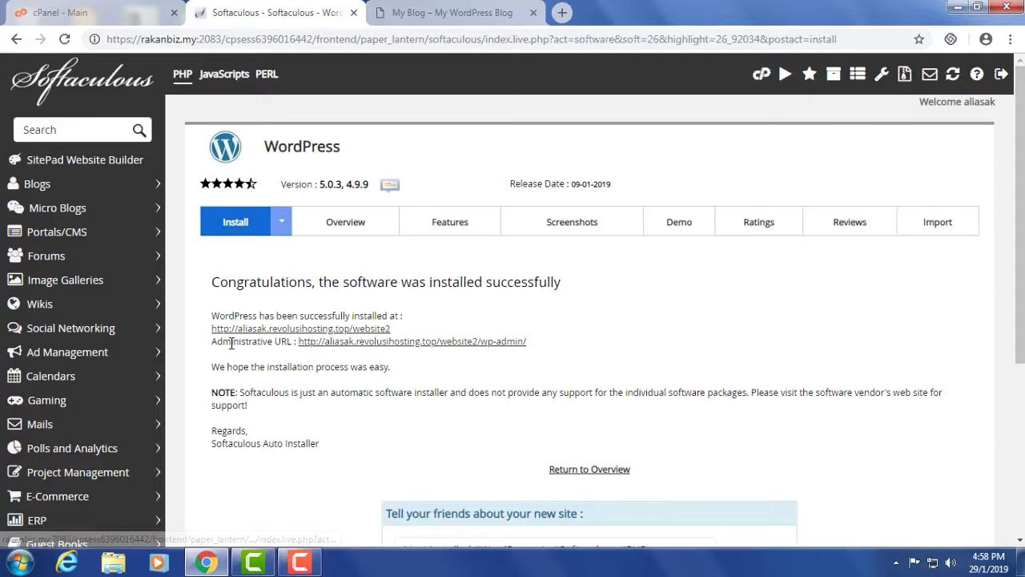
left_click_drag(232, 346, 579, 354)
left_click(505, 358)
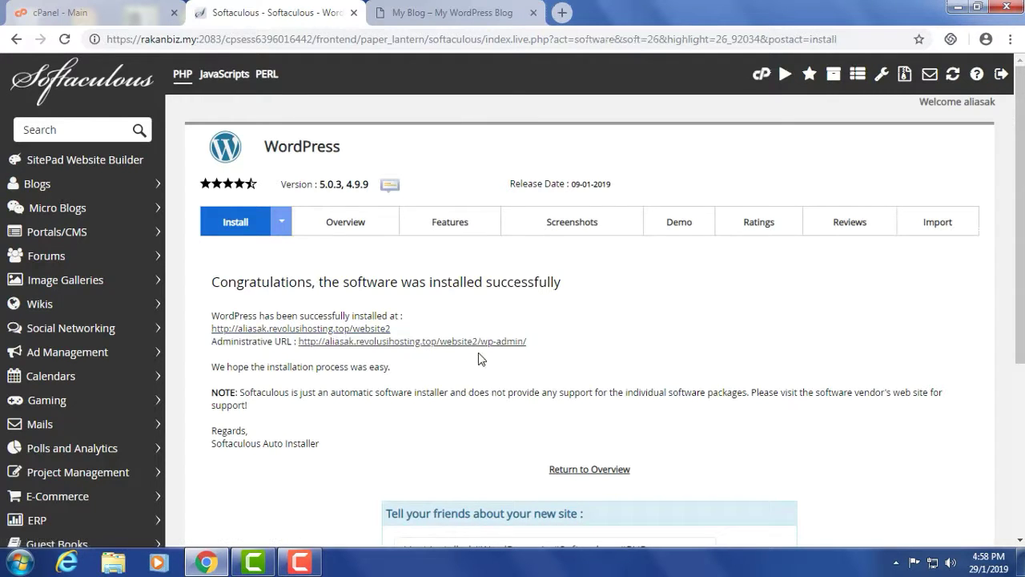
left_click(424, 344)
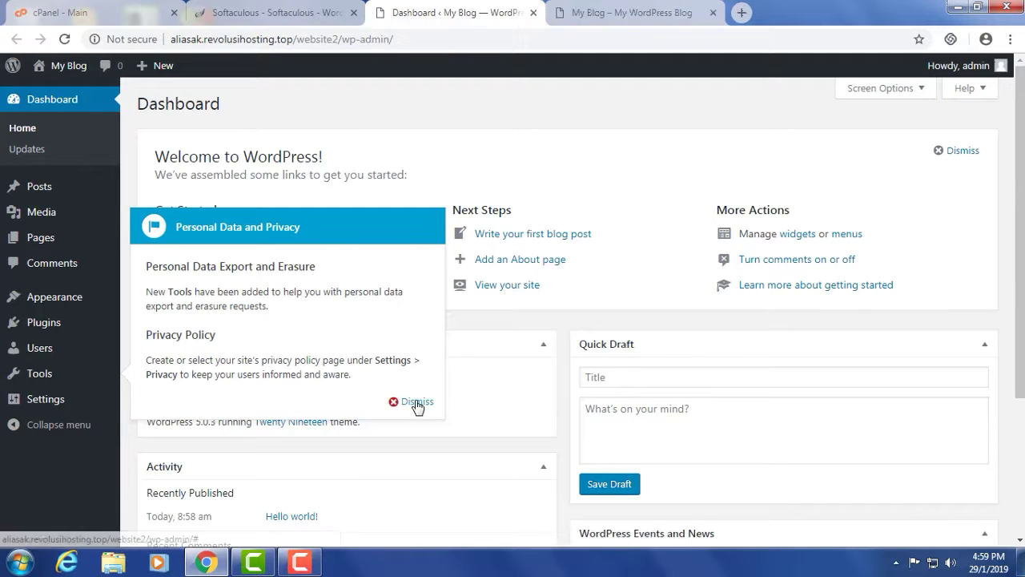
- Dismiss the privacy notice and go to Appearance > Themes
left_click(413, 401)
left_click(628, 12)
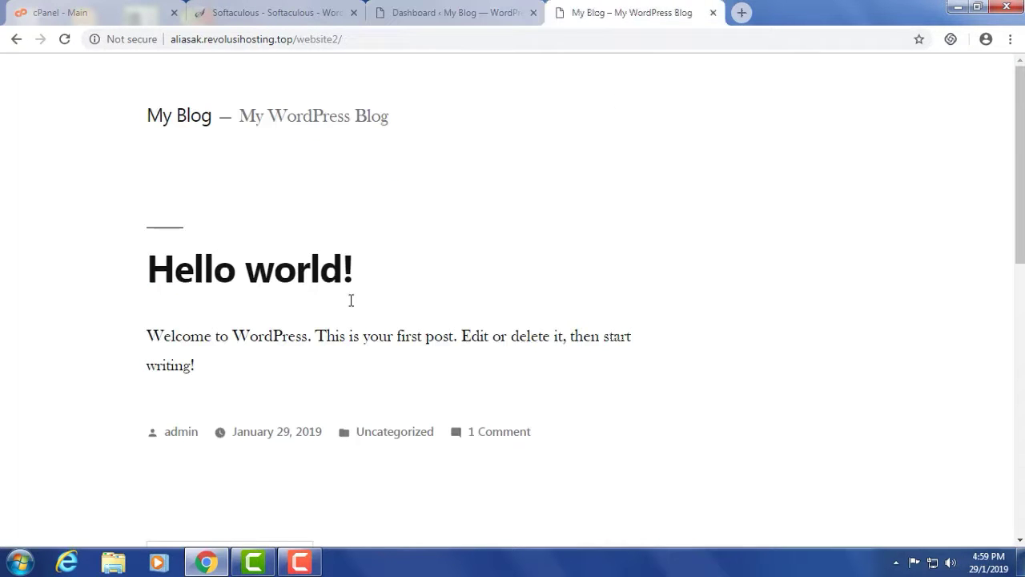
left_click(435, 14)
mouse_move(48, 333)
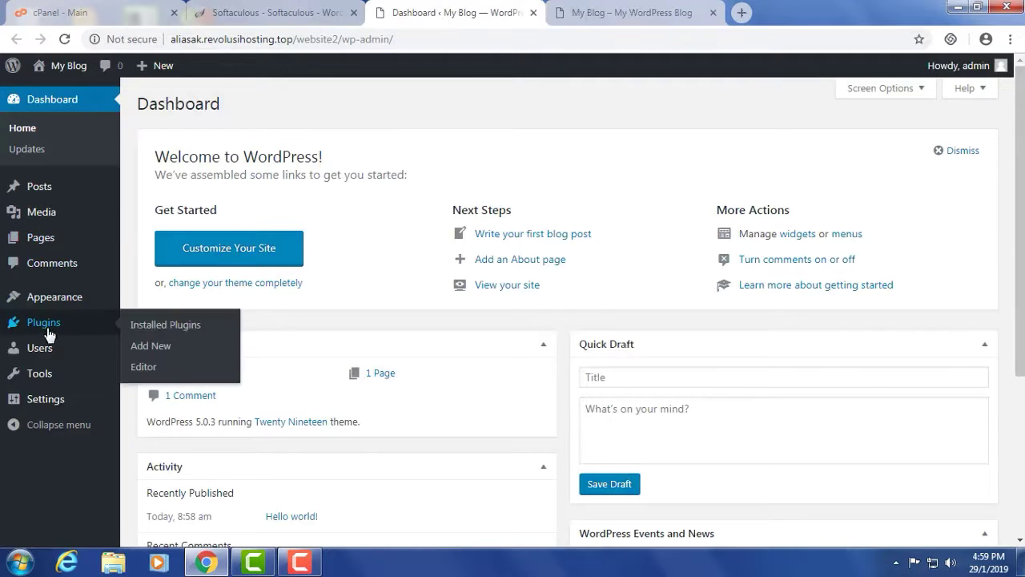
mouse_move(48, 298)
left_click(146, 300)
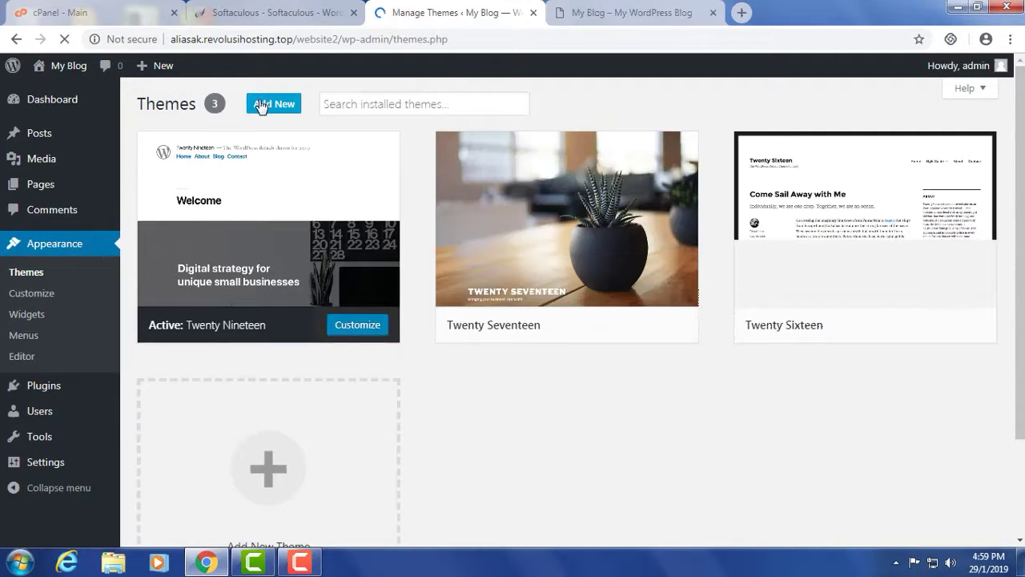
- Search the theme directory for 'as', then install and activate Astra
left_click(265, 106)
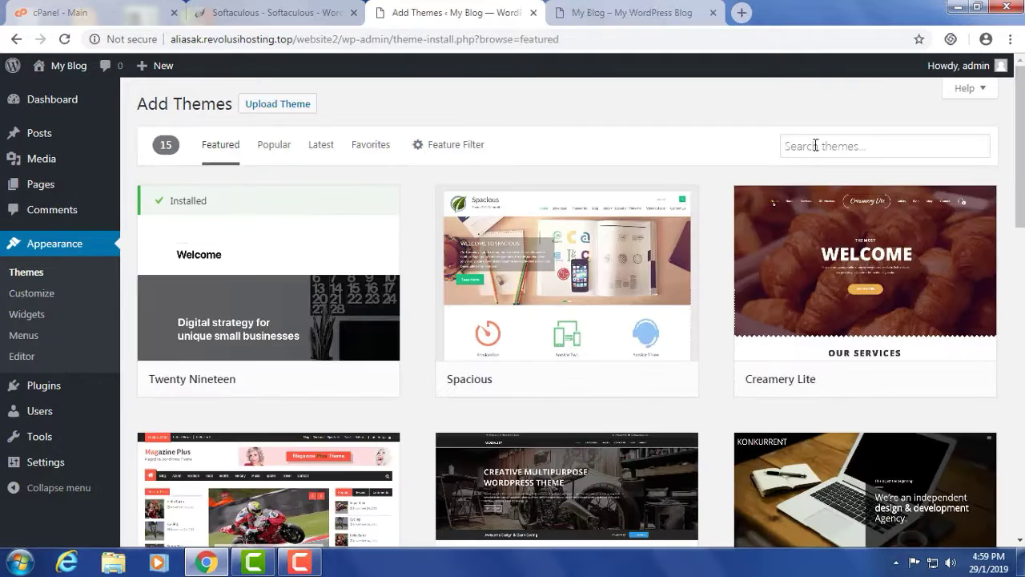
left_click(815, 145)
type("astra")
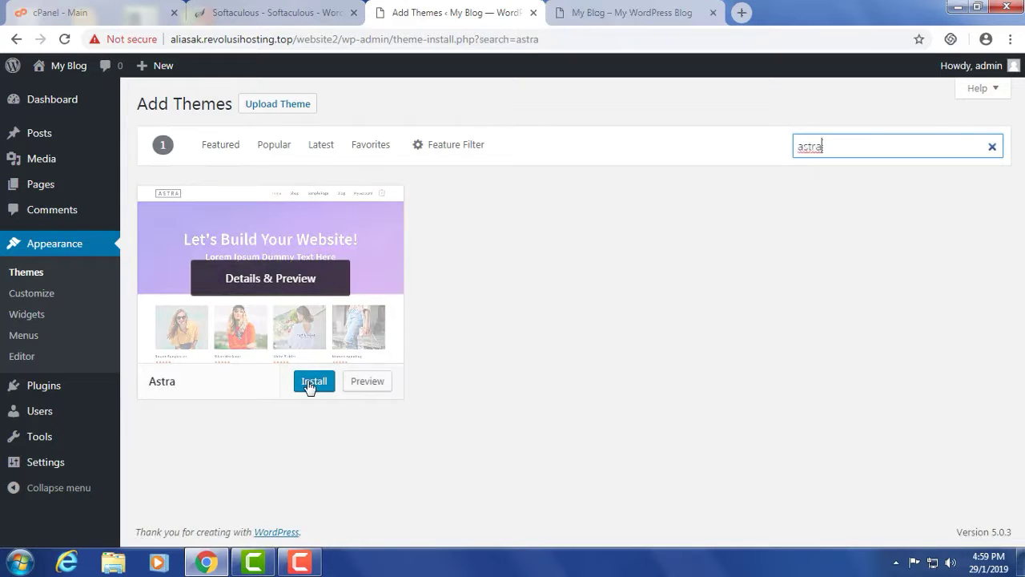
left_click(304, 381)
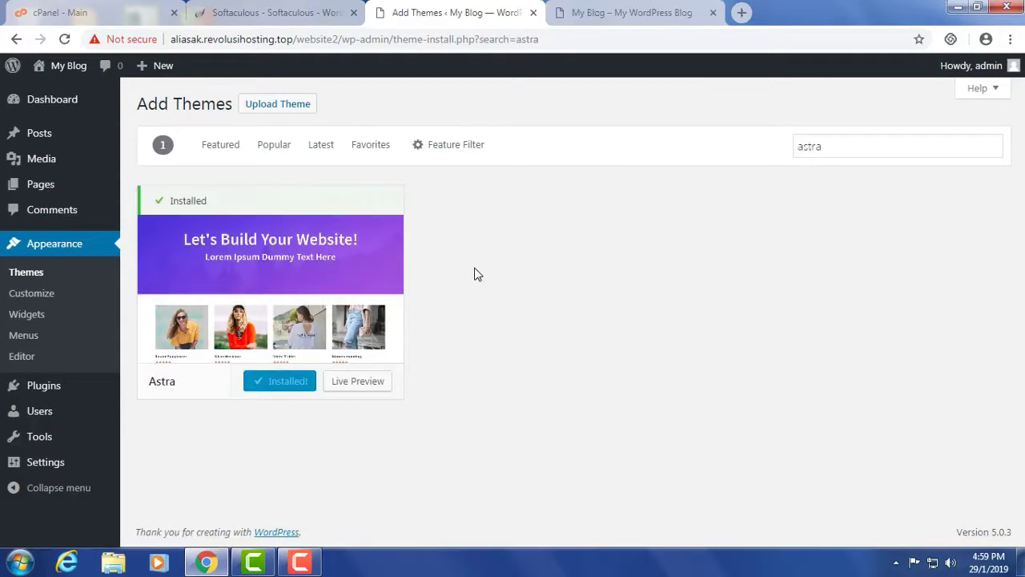
left_click(288, 381)
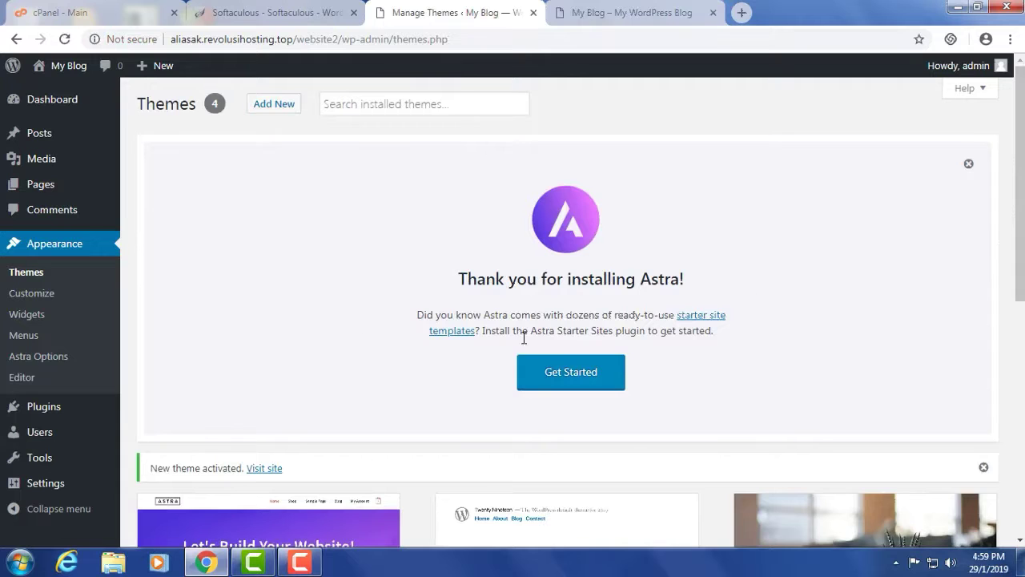
- Install Astra Starter Sites, filter to Brizy templates, and preview the Charity site
left_click(553, 377)
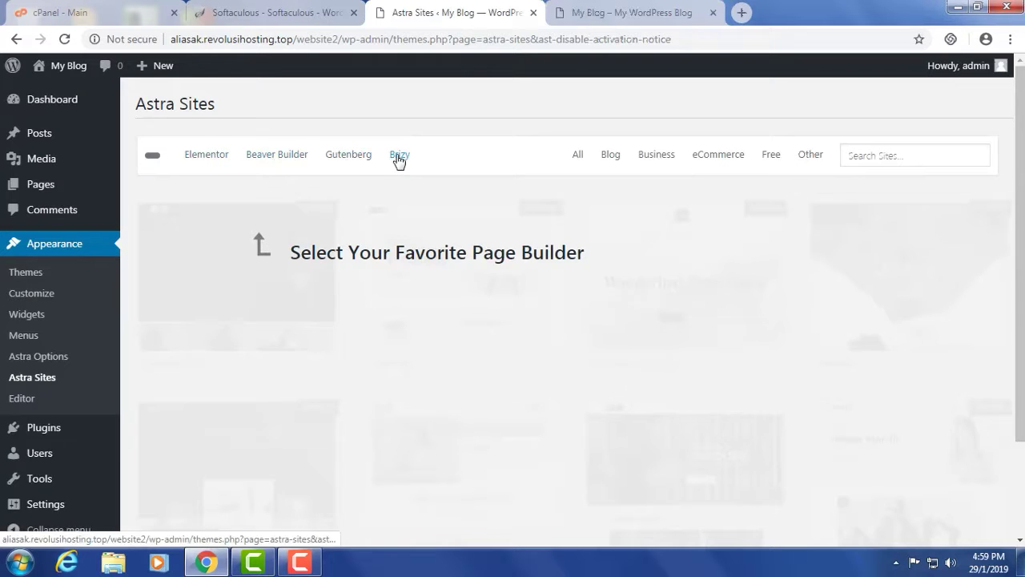
left_click(398, 157)
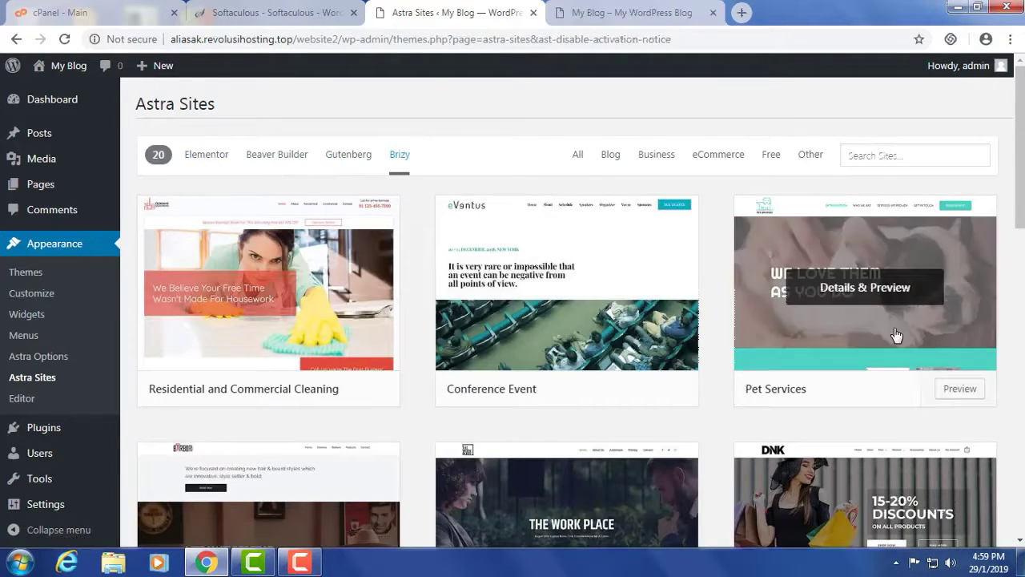
scroll(793, 304, "down", 6)
scroll(656, 343, "down", 6)
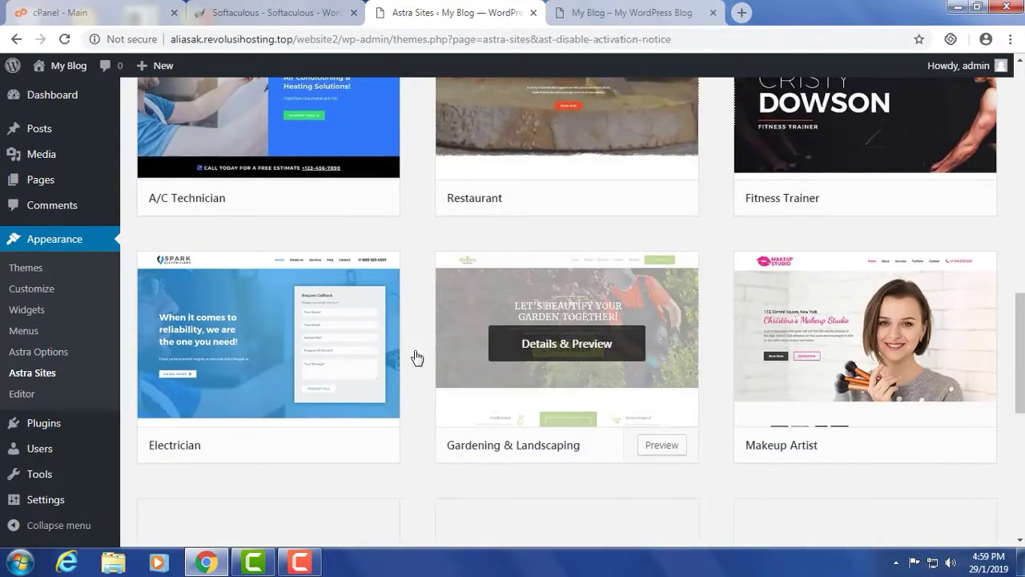
scroll(270, 360, "up", 4)
scroll(270, 364, "down", 10)
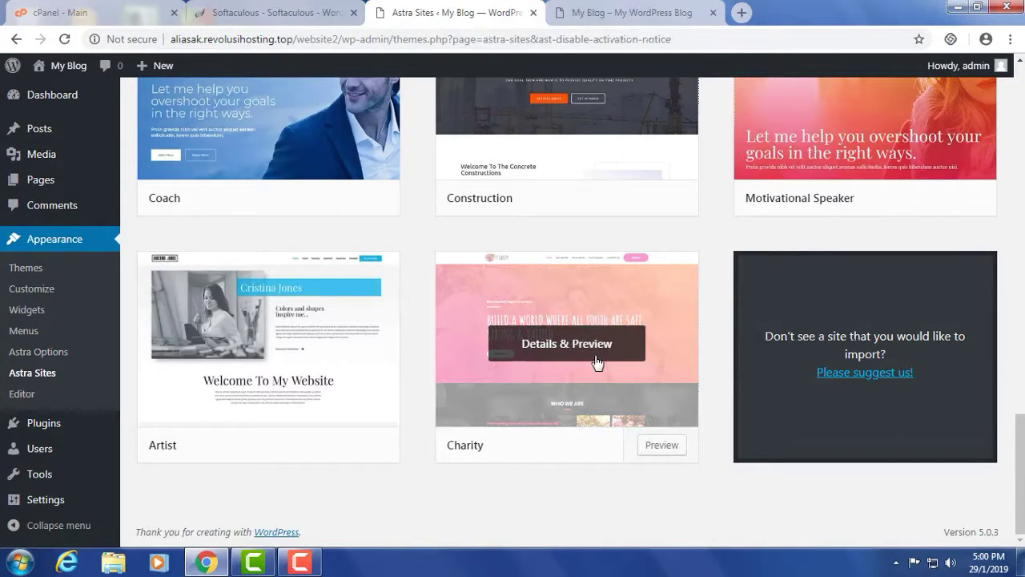
left_click(591, 346)
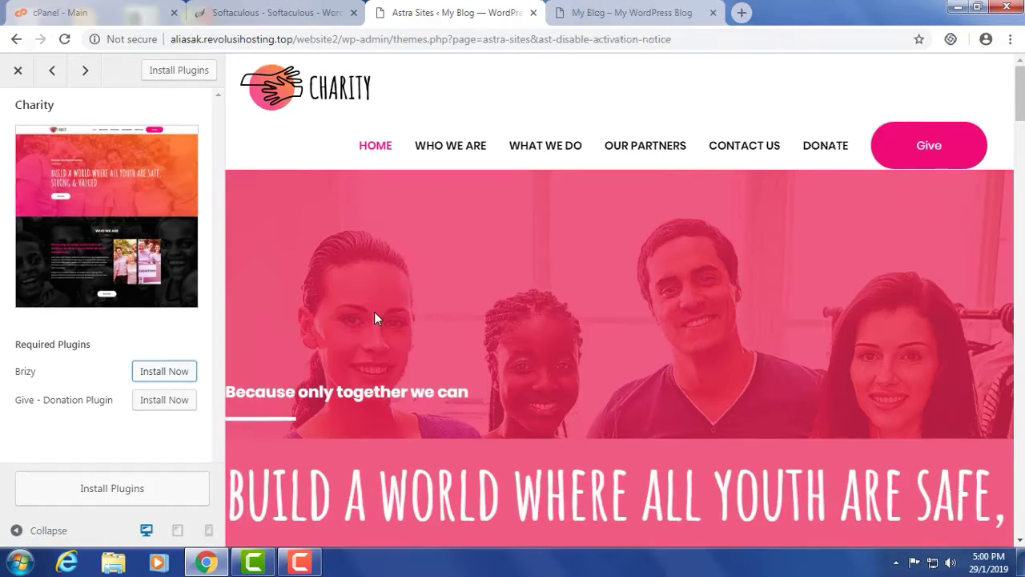
- Install and activate the Brizy and Give - Donation plugins for the Charity site
scroll(374, 314, "down", 8)
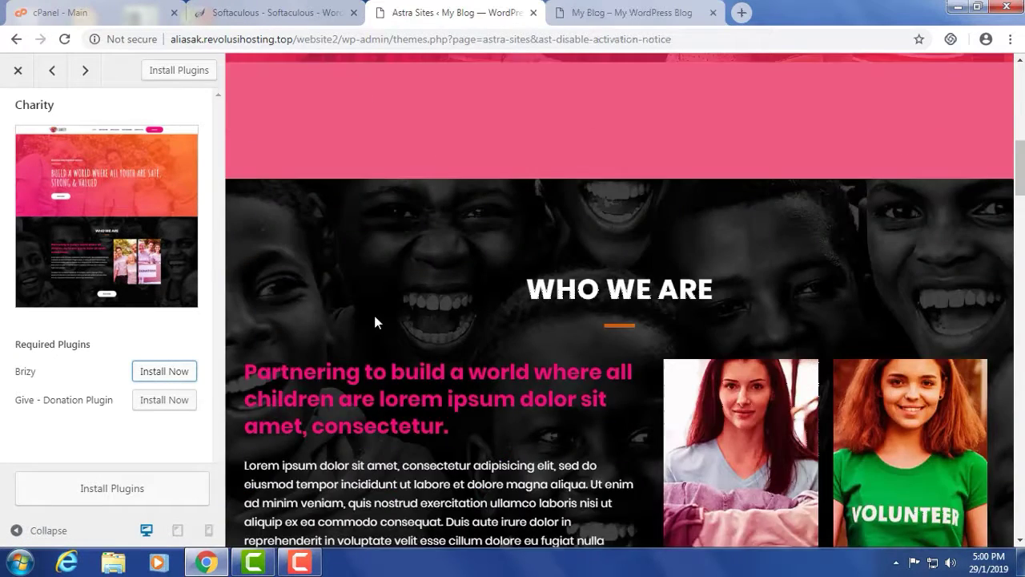
scroll(373, 312, "up", 5)
scroll(323, 342, "up", 3)
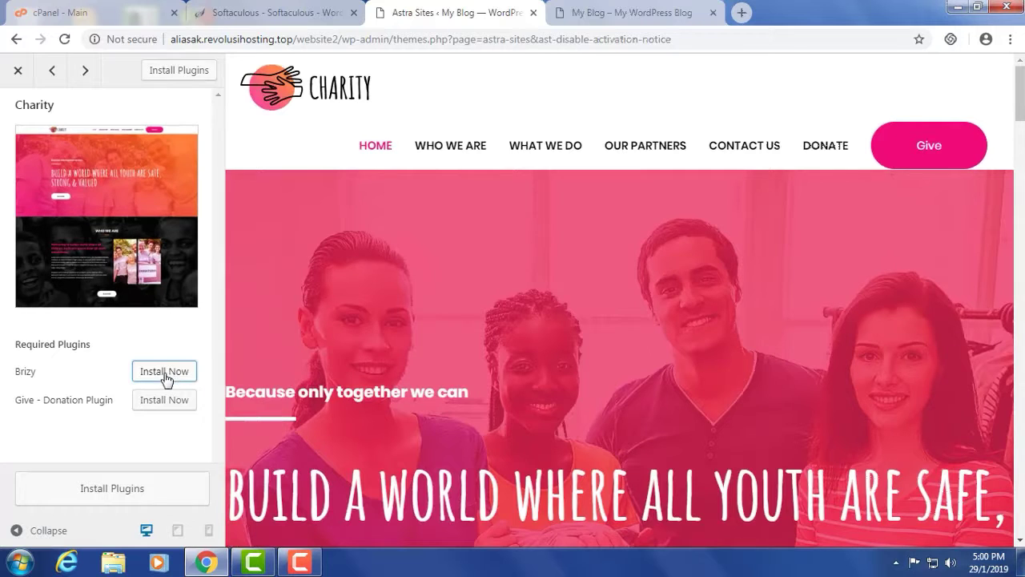
left_click(113, 489)
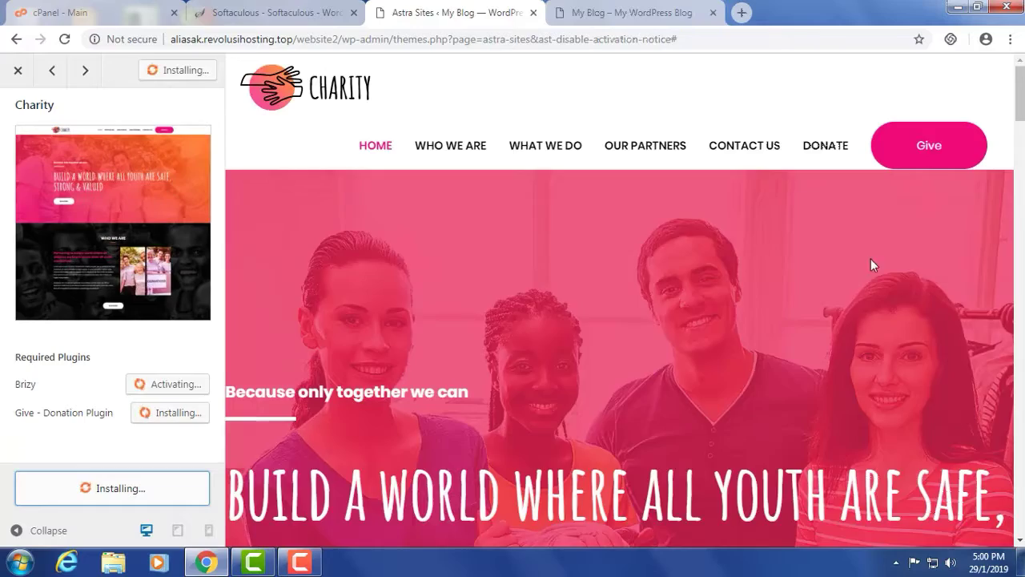
scroll(870, 261, "down", 12)
scroll(542, 393, "down", 8)
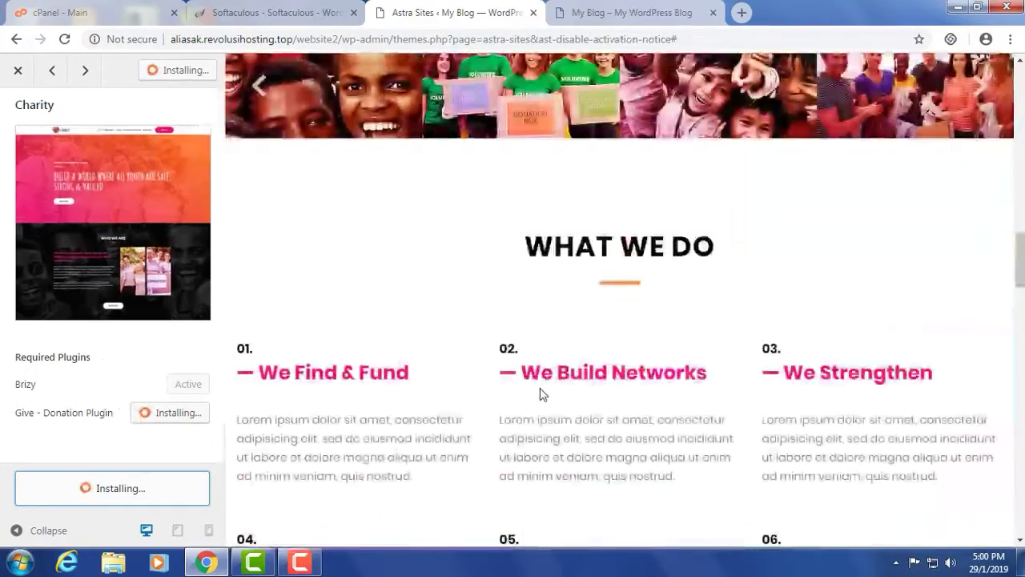
scroll(542, 393, "up", 9)
scroll(545, 393, "up", 10)
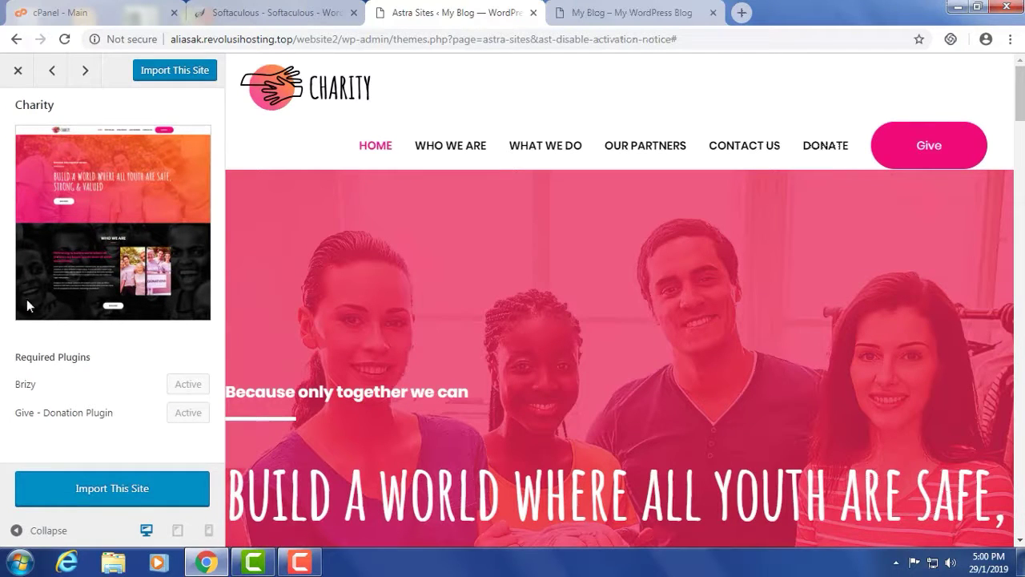
left_click(118, 489)
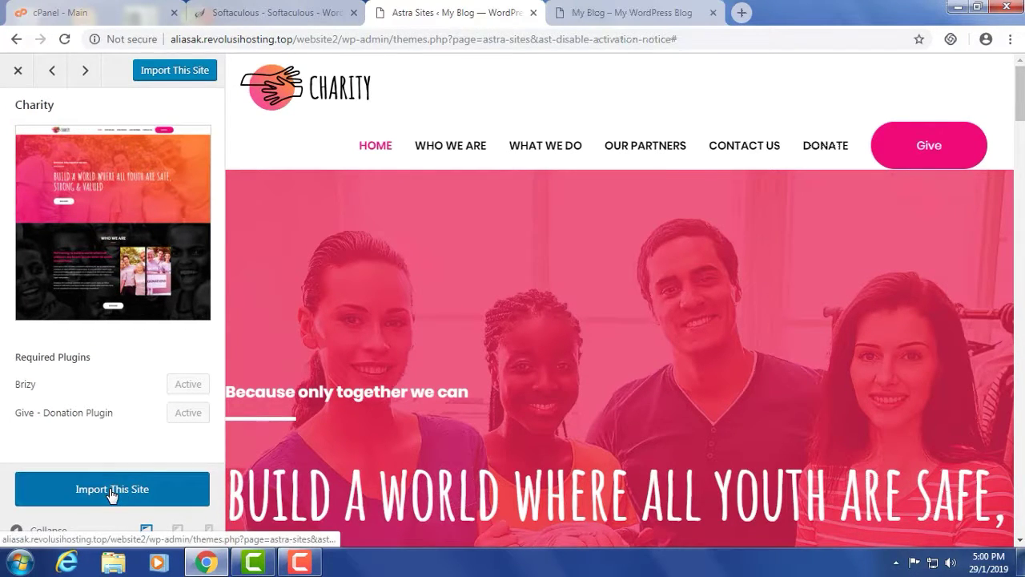
- Confirm the Charity starter site import, then check the My Blog front page tab
left_click(585, 254)
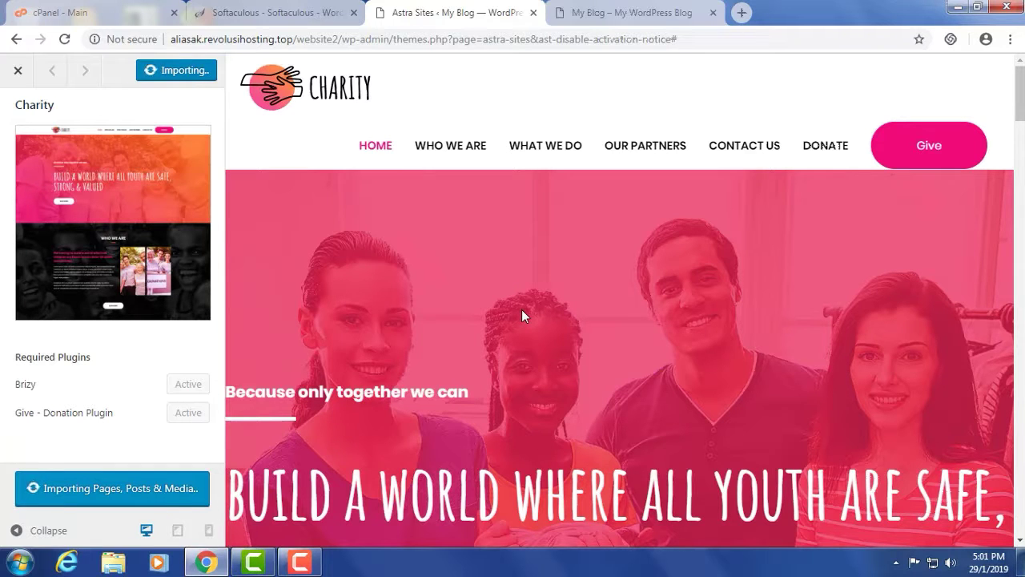
scroll(521, 312, "down", 8)
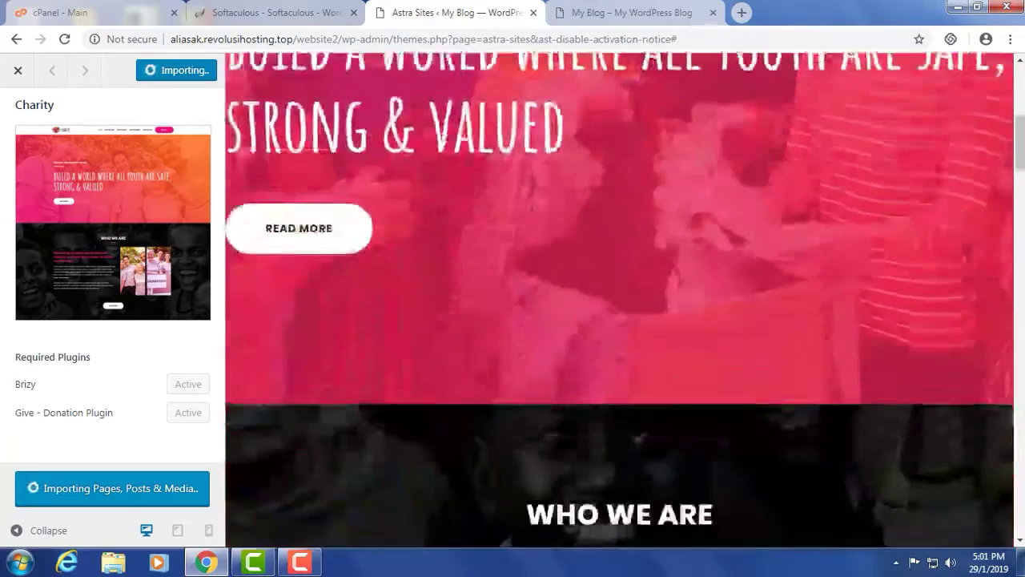
scroll(521, 309, "down", 10)
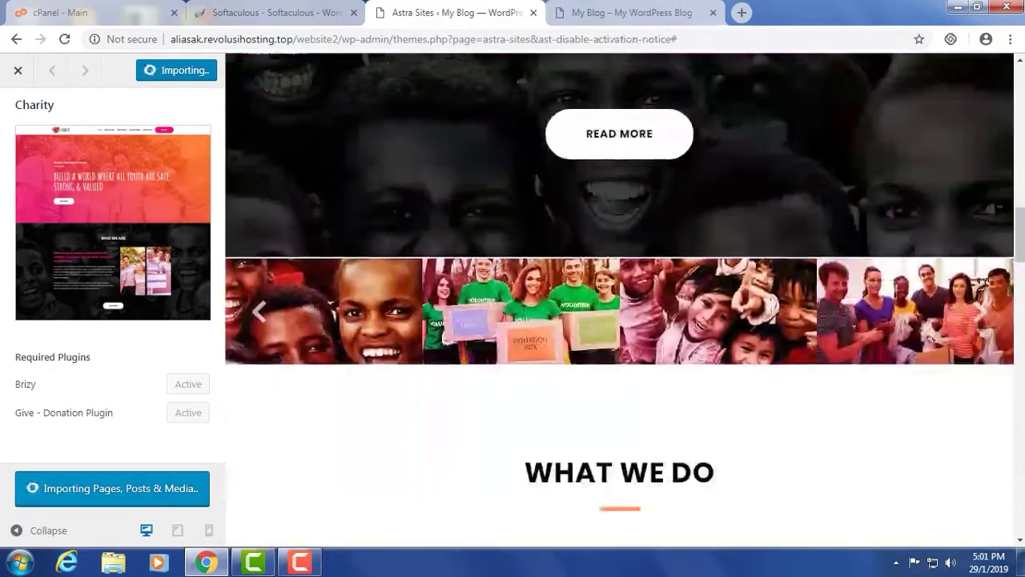
scroll(523, 314, "down", 5)
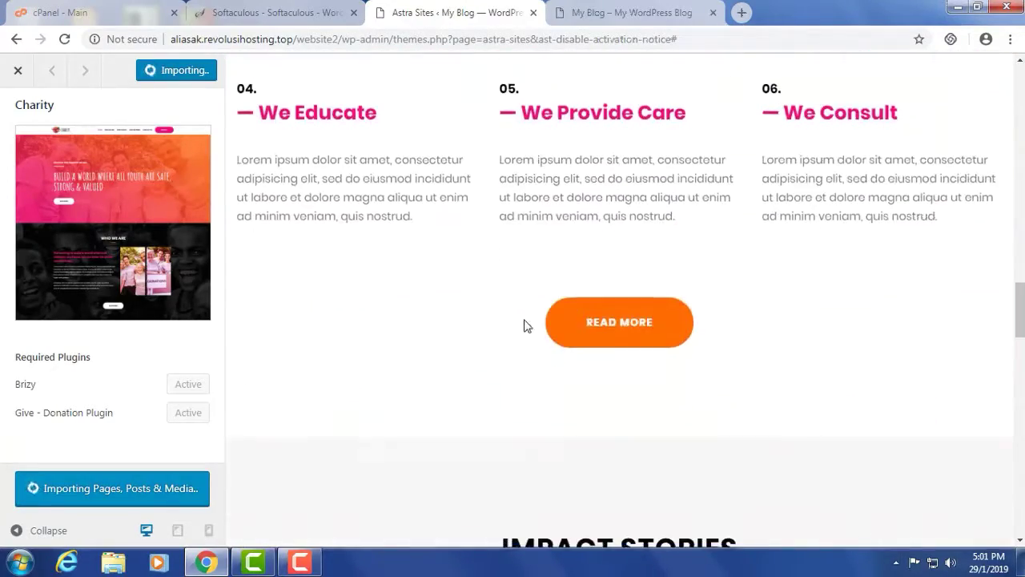
scroll(497, 331, "up", 20)
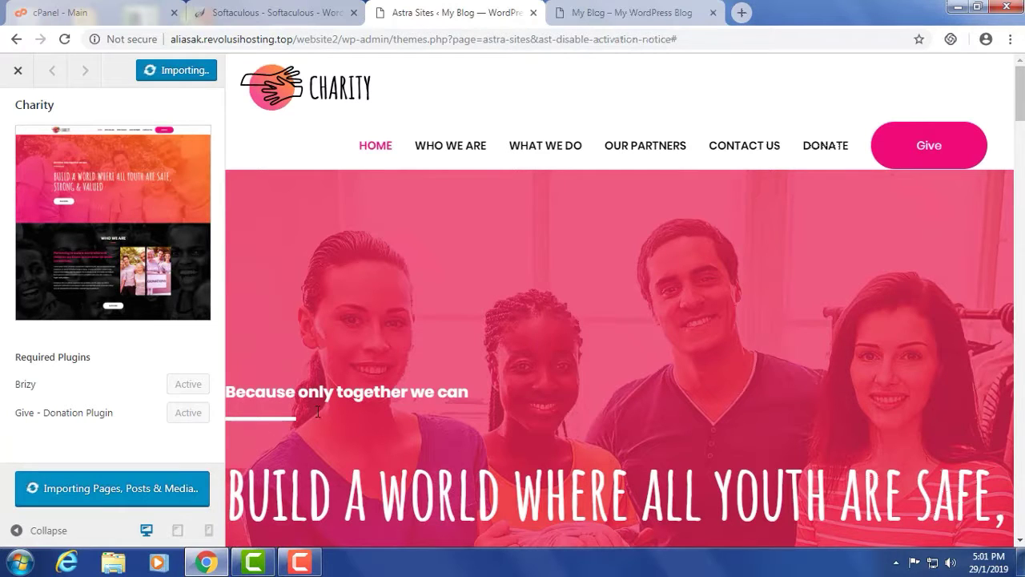
left_click(653, 12)
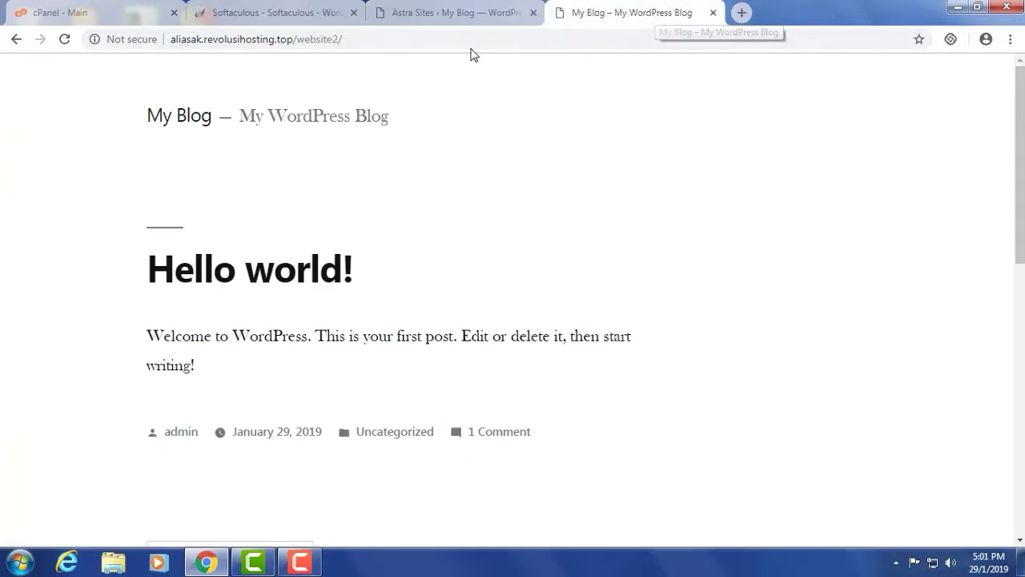
- Copy the website2 address into a new tab, trim it to /website, and load it
left_click(741, 12)
left_click(617, 12)
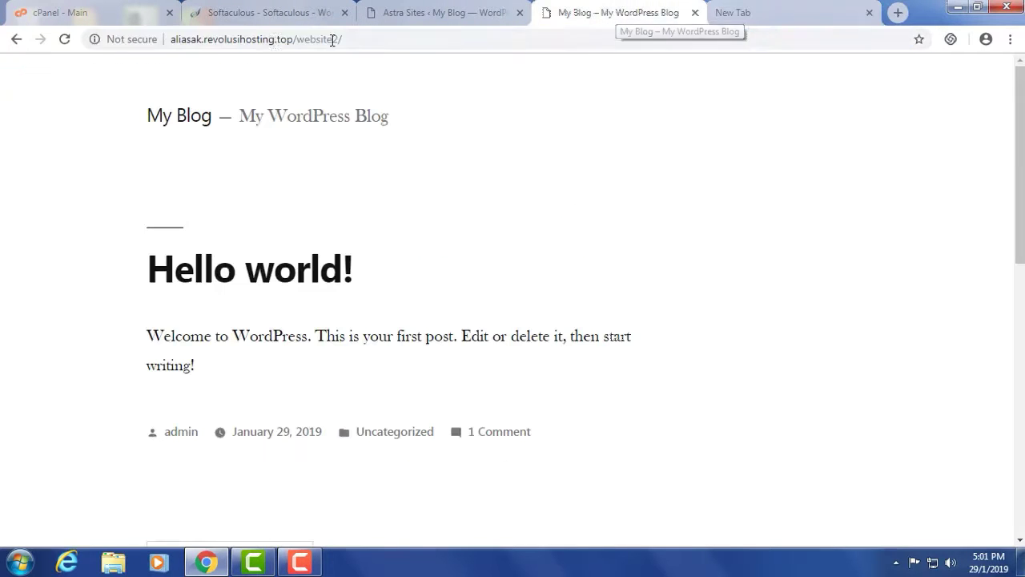
left_click(272, 39)
right_click(273, 41)
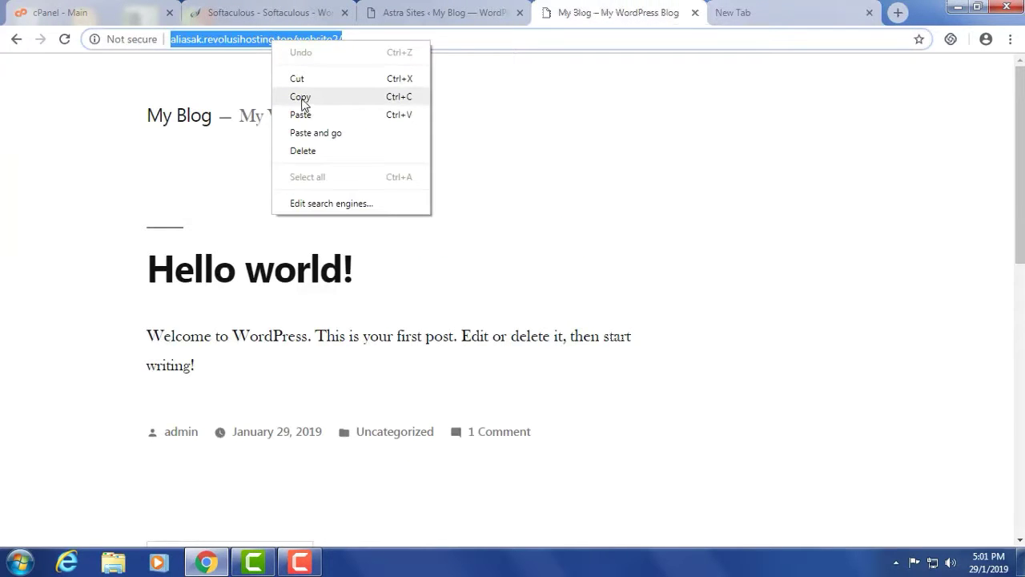
left_click(300, 96)
left_click(793, 23)
right_click(503, 41)
left_click(522, 110)
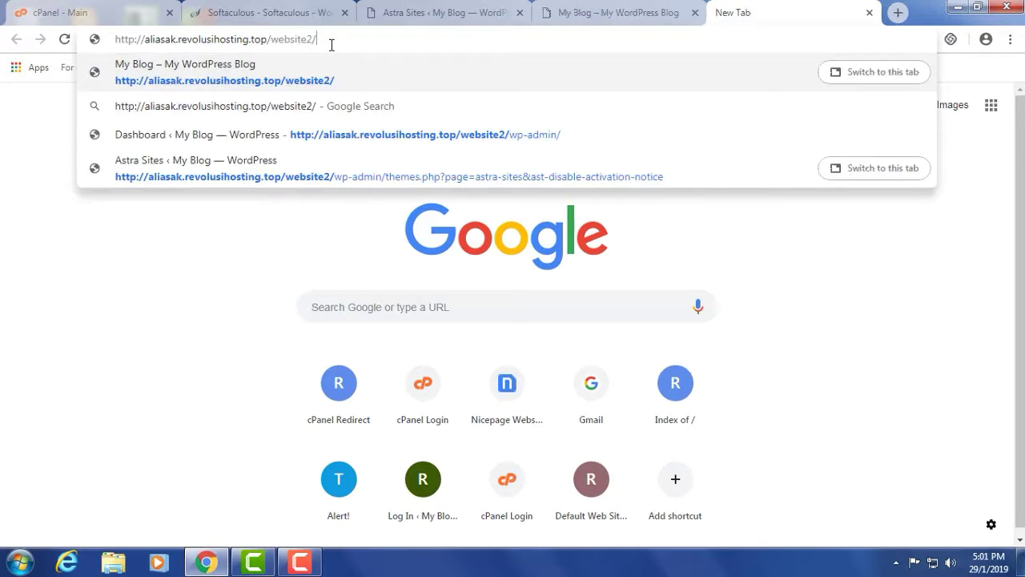
key("BackSpace")
key("BackSpace")
key("Return")
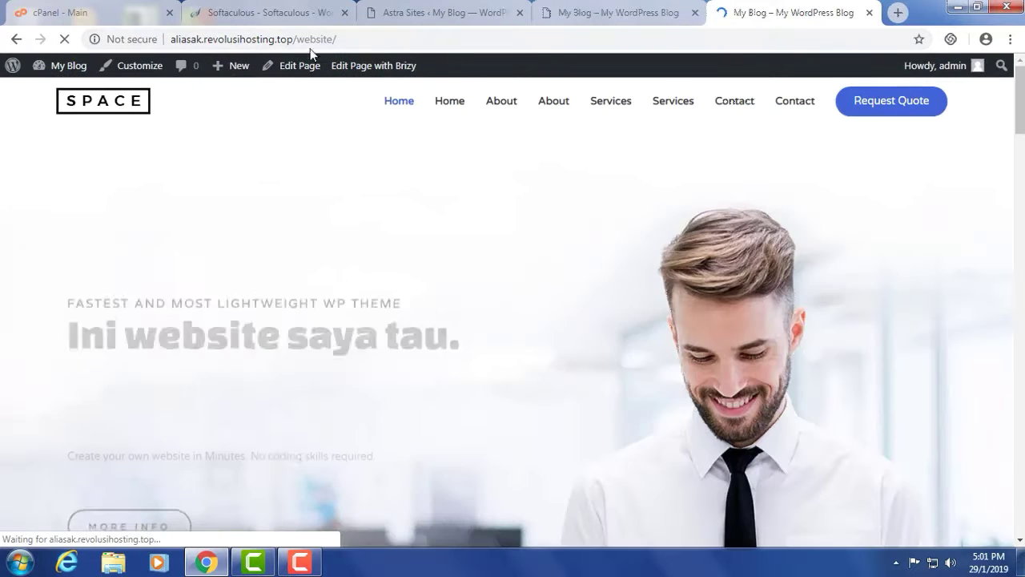
- Reload the website2 tab so it shows the imported Charity homepage instead of Hello world!
scroll(344, 288, "down", 8)
scroll(350, 304, "up", 8)
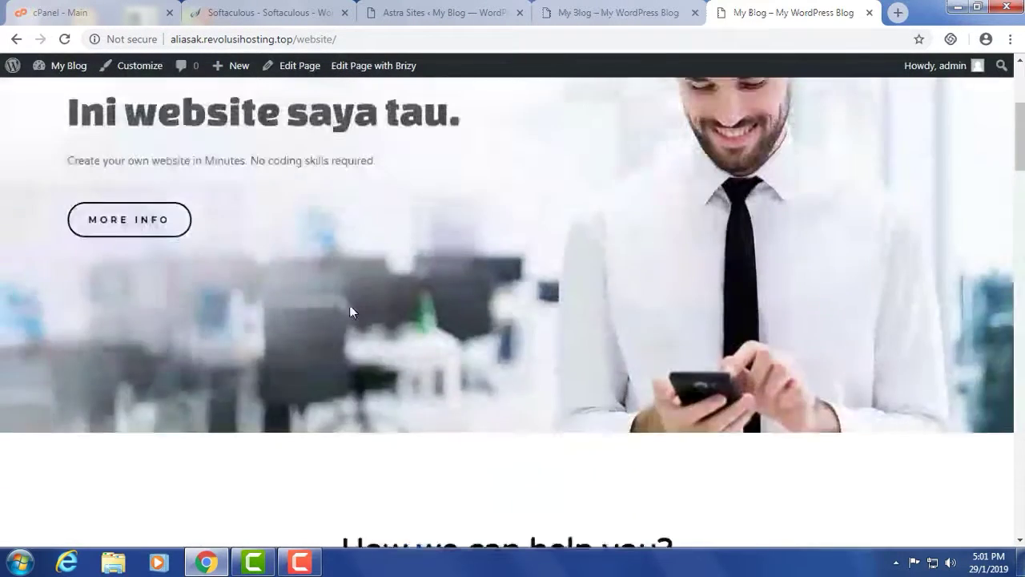
left_click(456, 12)
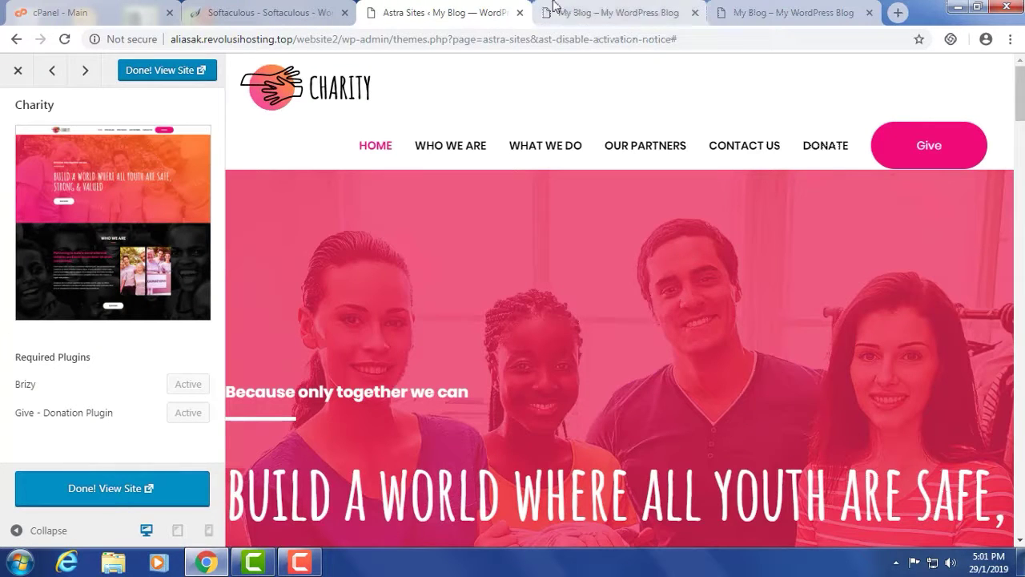
left_click(581, 12)
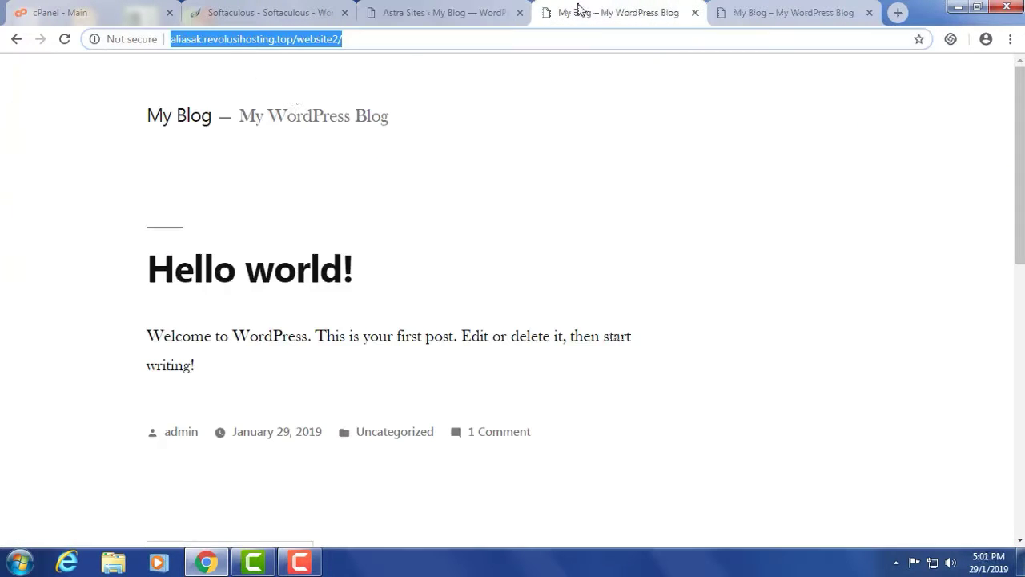
left_click(66, 39)
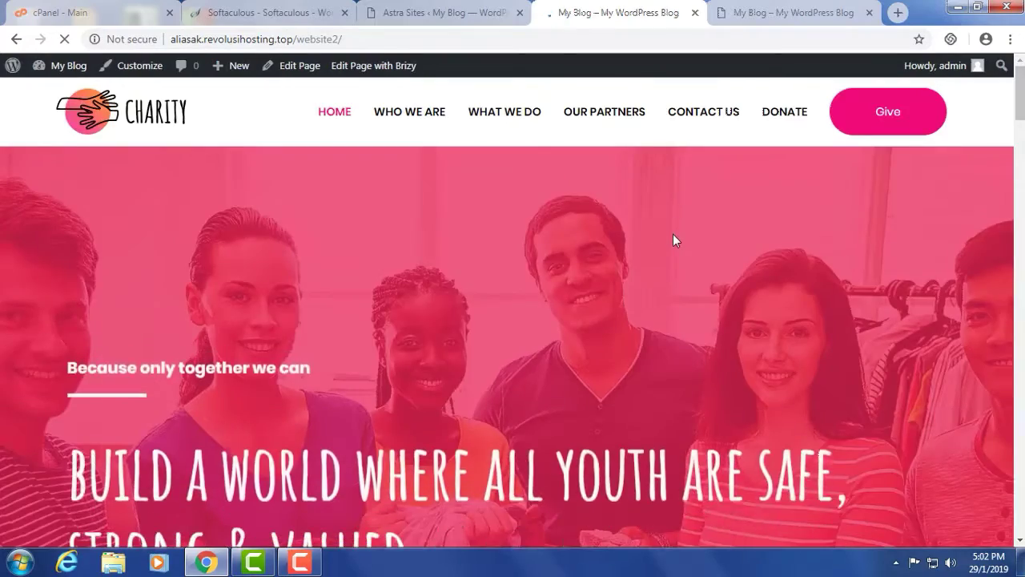
- Scroll the Charity homepage and open its WHAT WE DO page
scroll(676, 238, "down", 6)
scroll(675, 239, "down", 10)
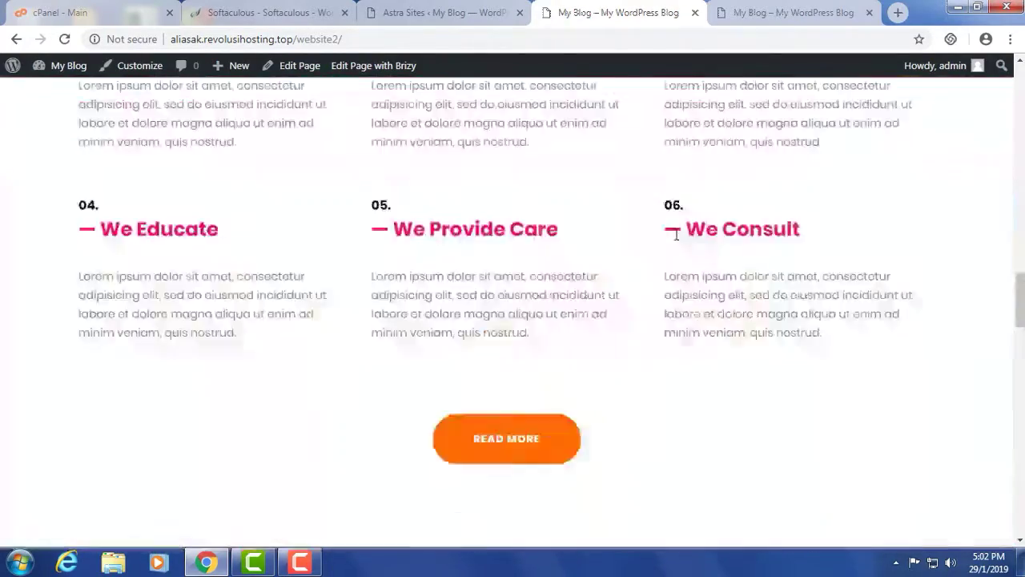
scroll(675, 239, "up", 20)
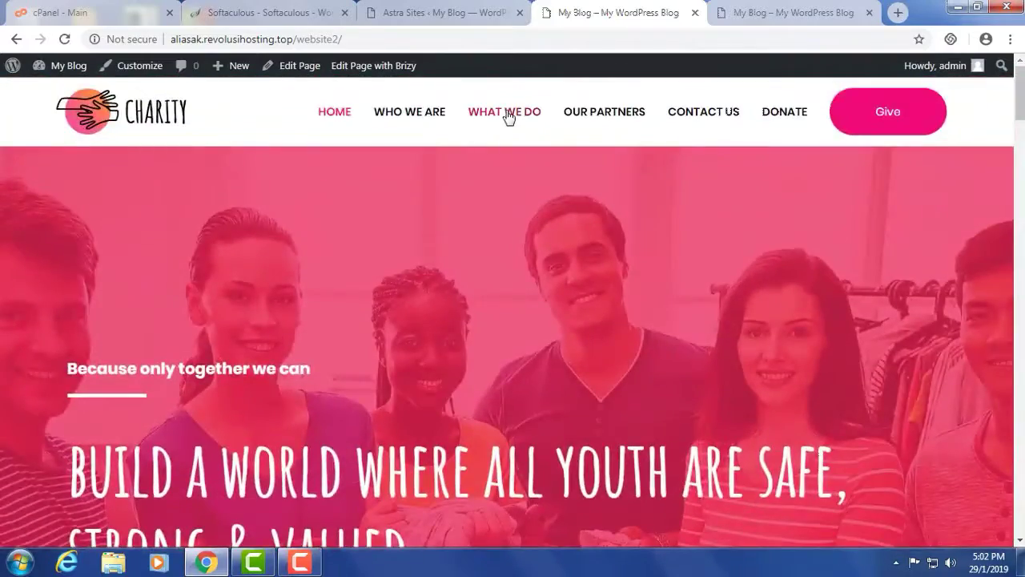
left_click(505, 113)
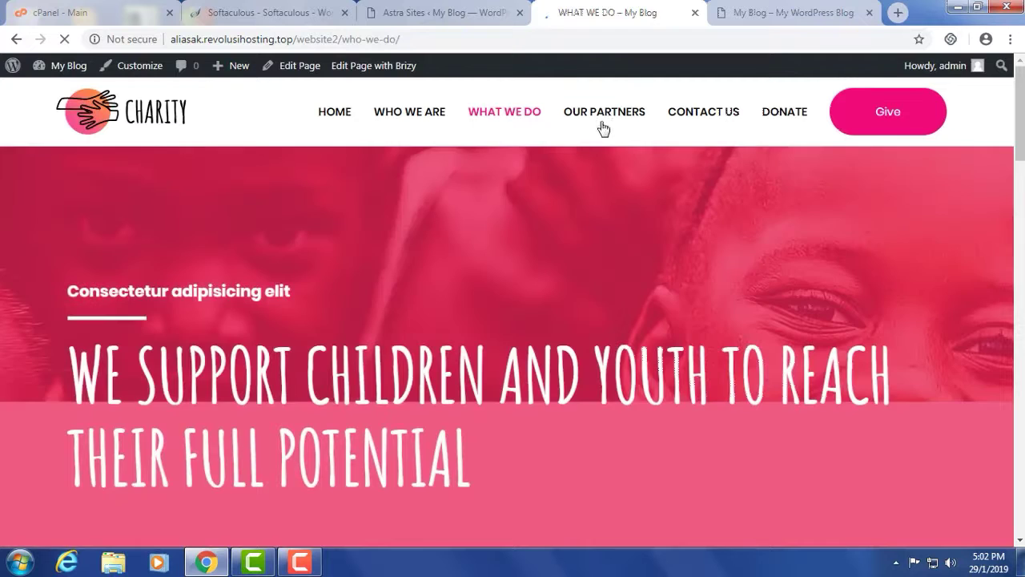
- Open and scroll through the Charity site's OUR PARTNERS page
left_click(609, 115)
scroll(461, 294, "down", 5)
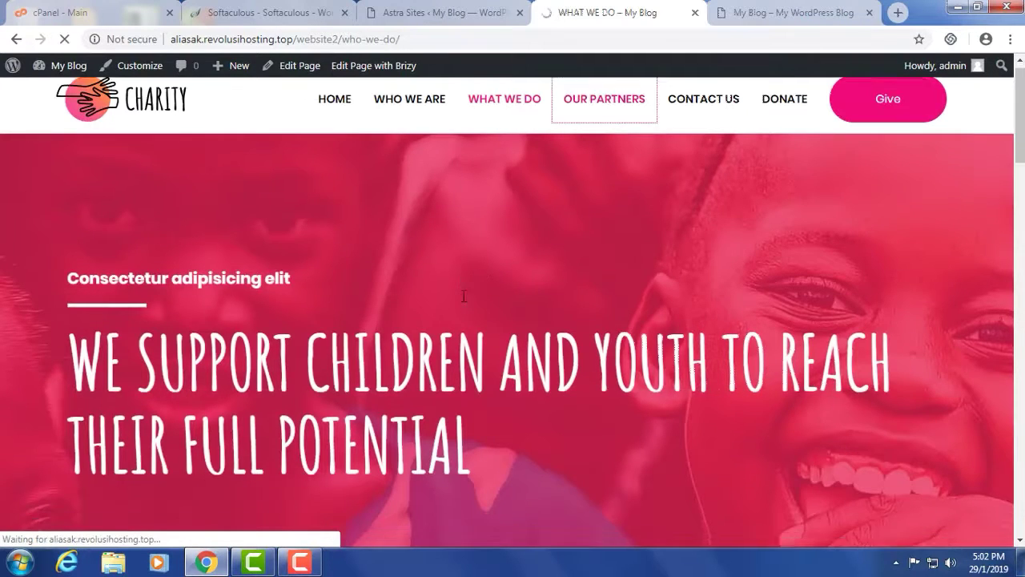
scroll(468, 293, "up", 5)
left_click(608, 111)
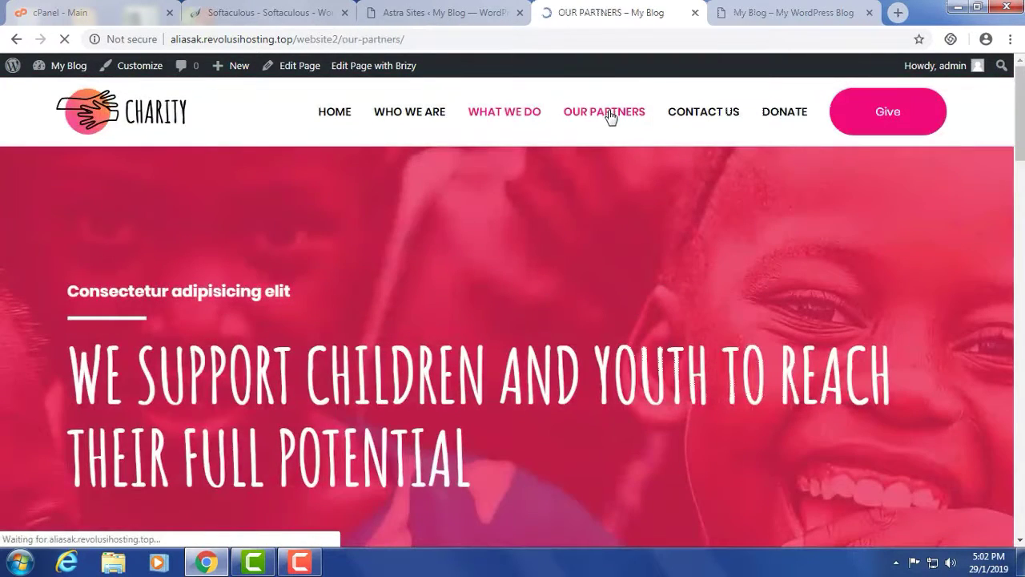
scroll(507, 401, "down", 8)
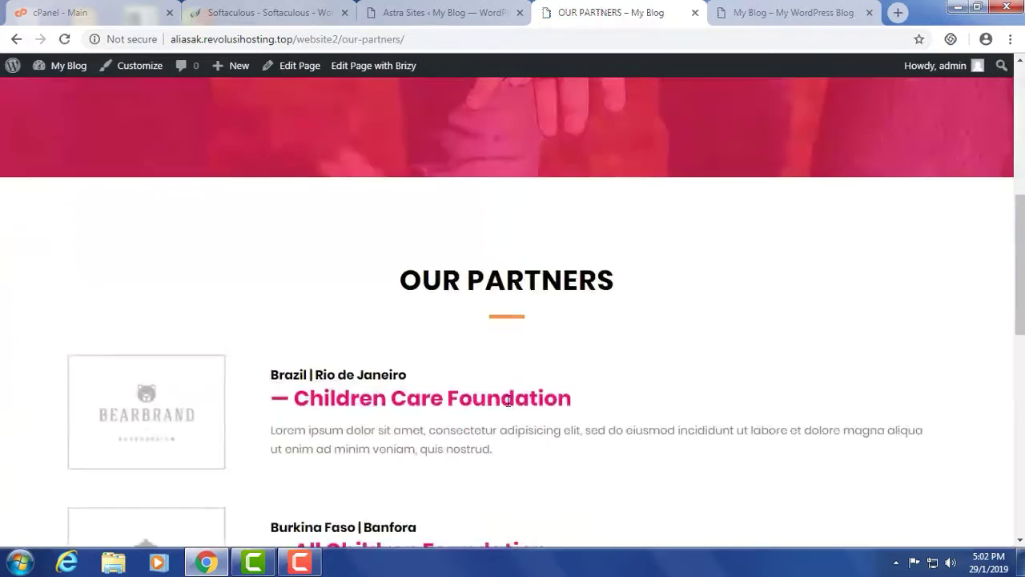
scroll(508, 400, "down", 5)
scroll(508, 400, "up", 14)
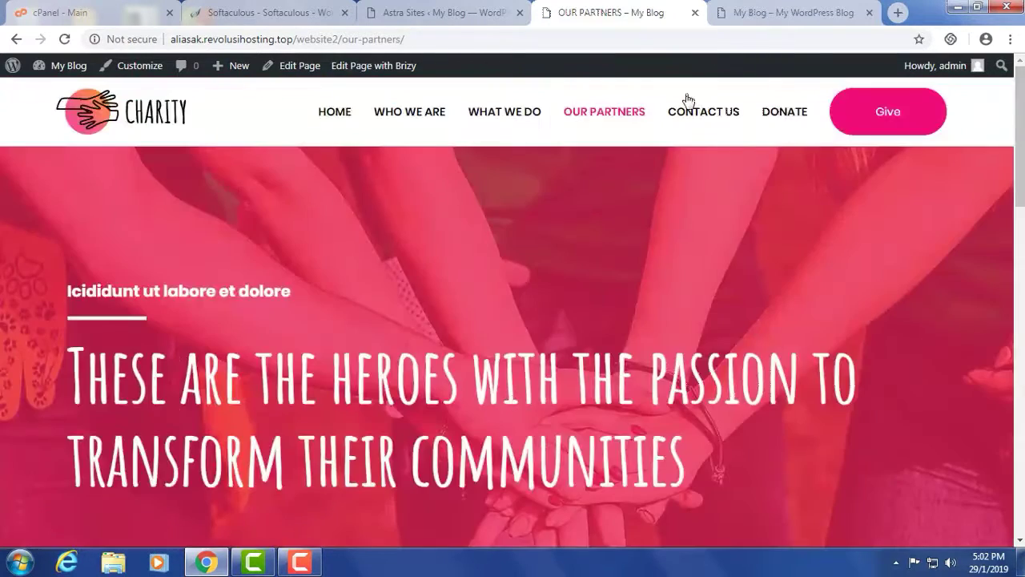
- Open the About page on the SPACE site at /website
left_click(767, 15)
left_click(501, 102)
left_click(502, 102)
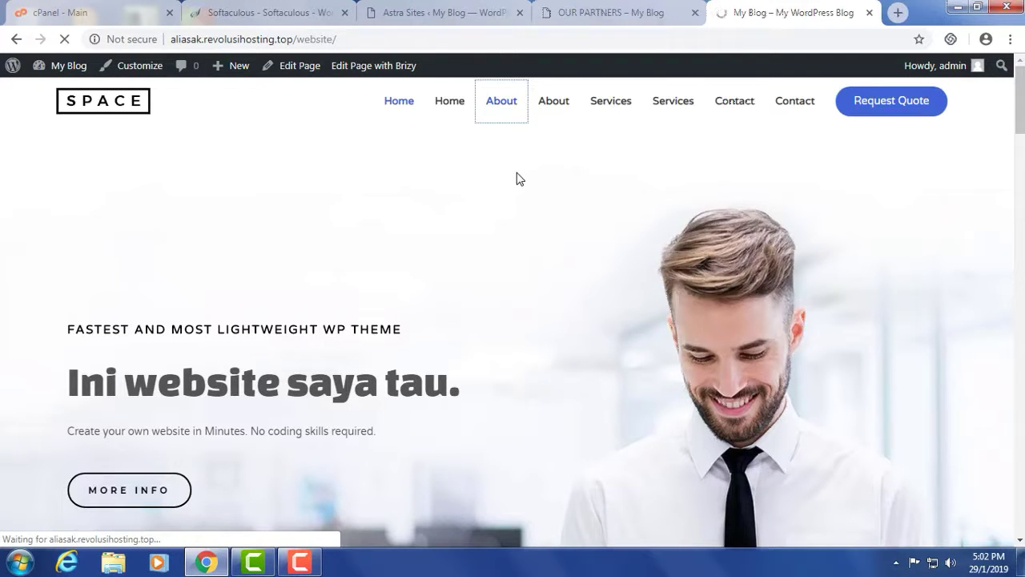
- Browse the SPACE site's About and Services pages, then return to the Astra Sites tab
scroll(519, 178, "down", 5)
scroll(519, 178, "up", 4)
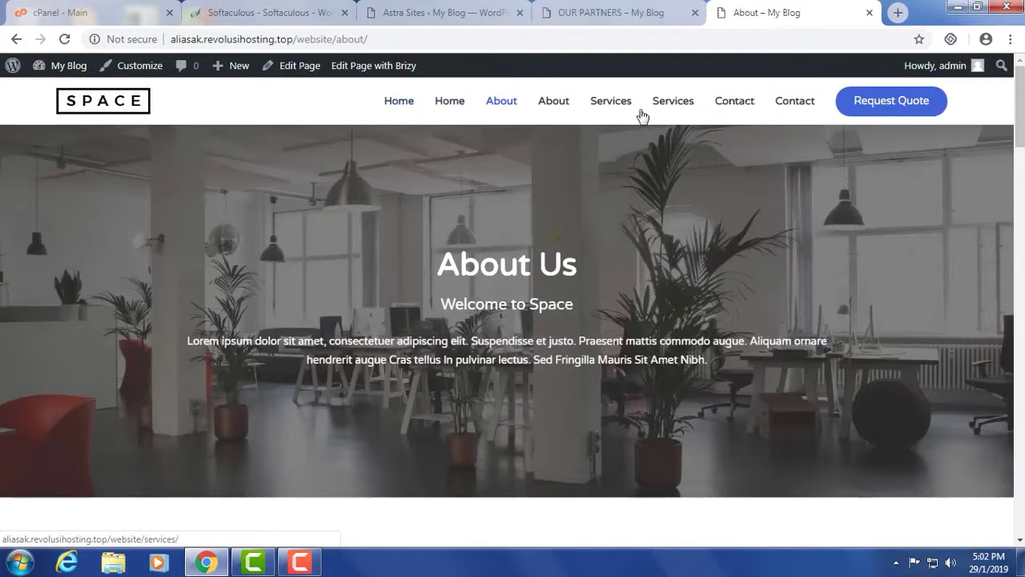
left_click(609, 103)
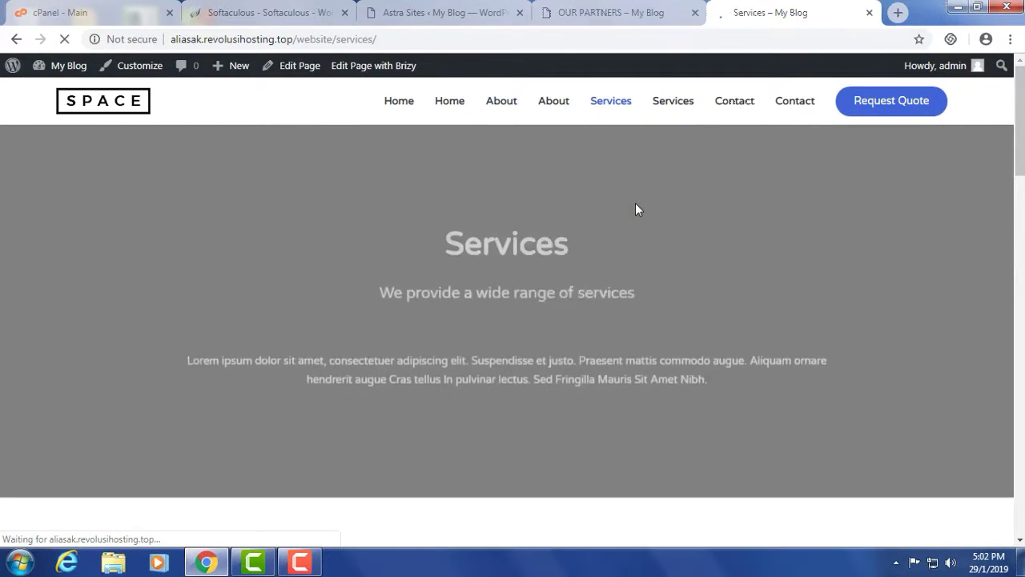
scroll(635, 207, "down", 5)
scroll(636, 202, "down", 10)
scroll(636, 202, "up", 15)
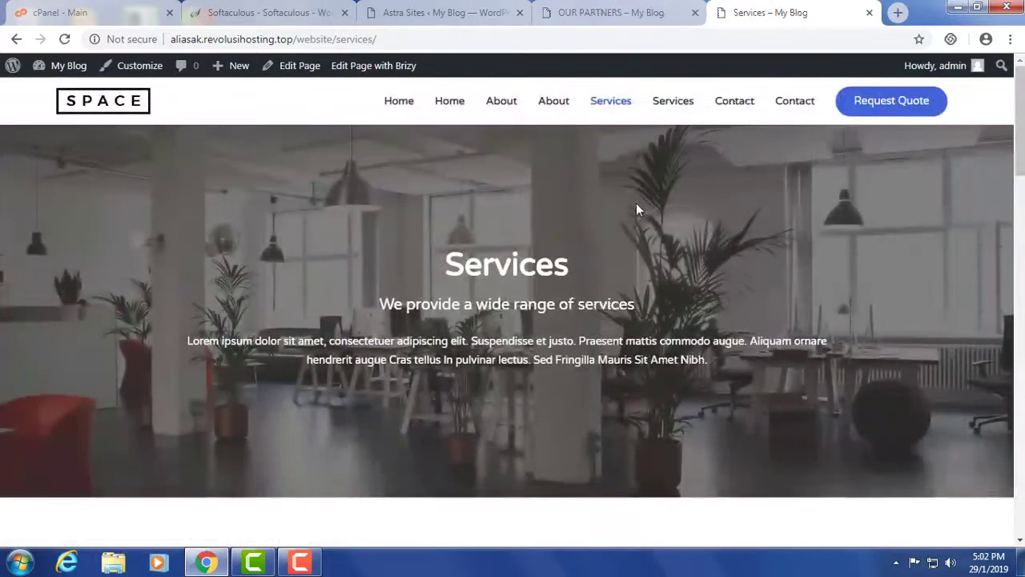
left_click(430, 14)
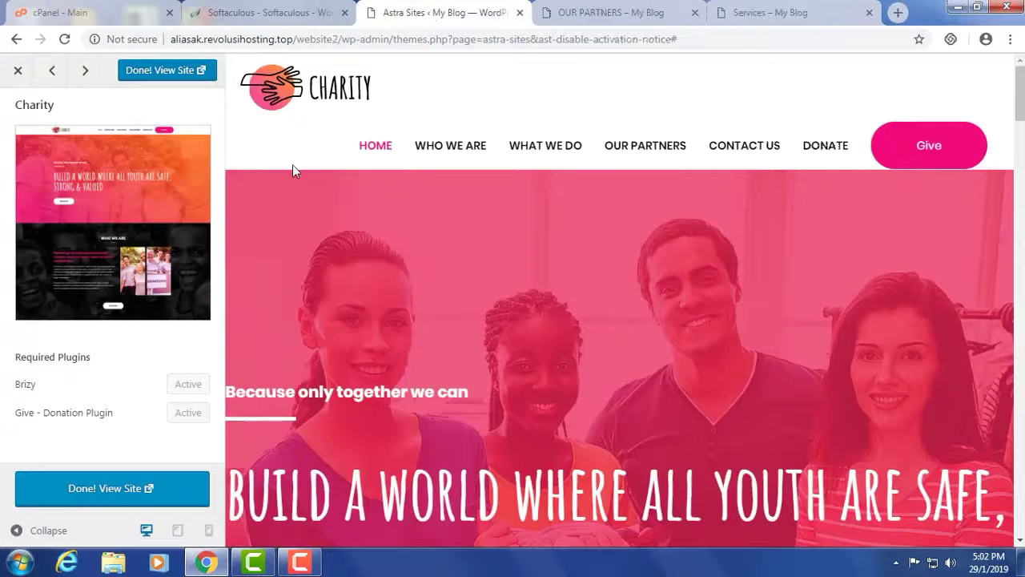
- Close the Astra Sites tab and copy the Our Partners page address
left_click(520, 13)
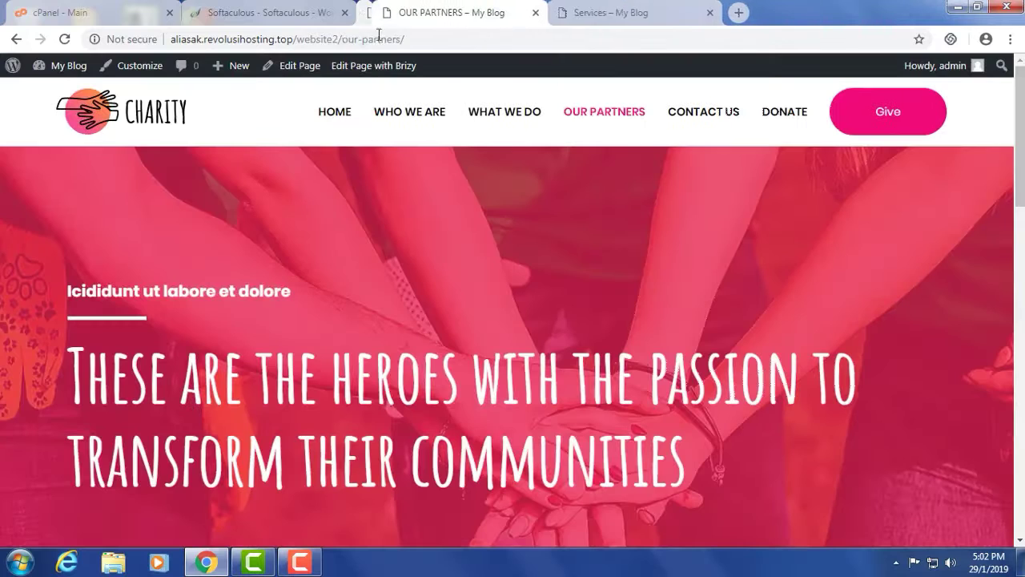
left_click(290, 20)
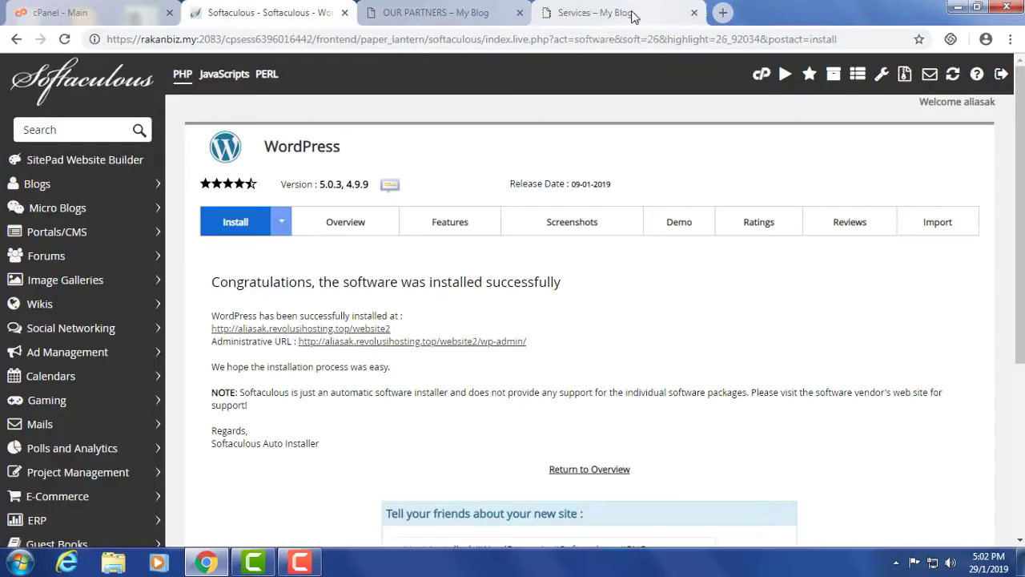
left_click(633, 14)
left_click(343, 38)
key("ctrl+shift+Tab")
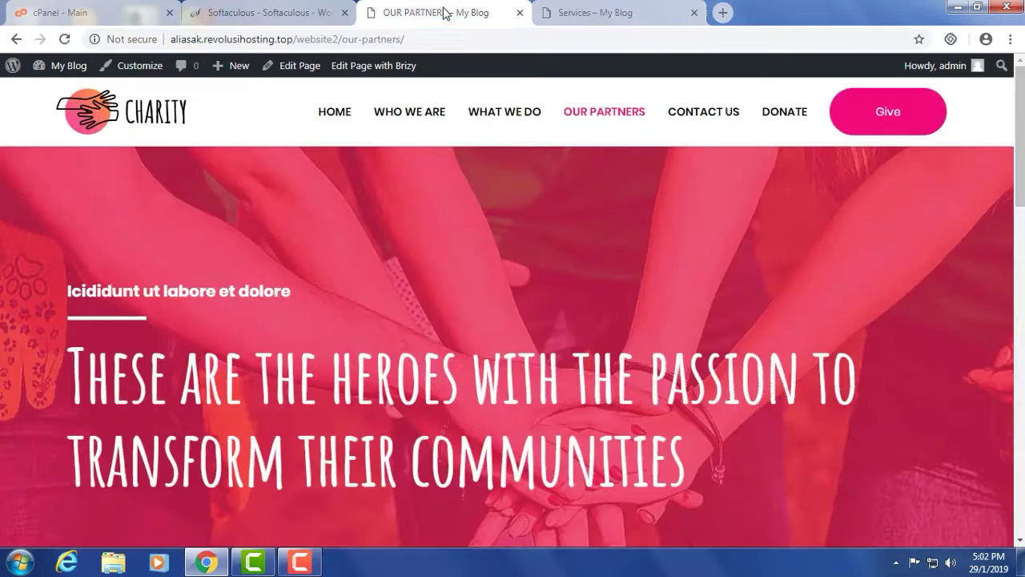
left_click(345, 38)
right_click(345, 40)
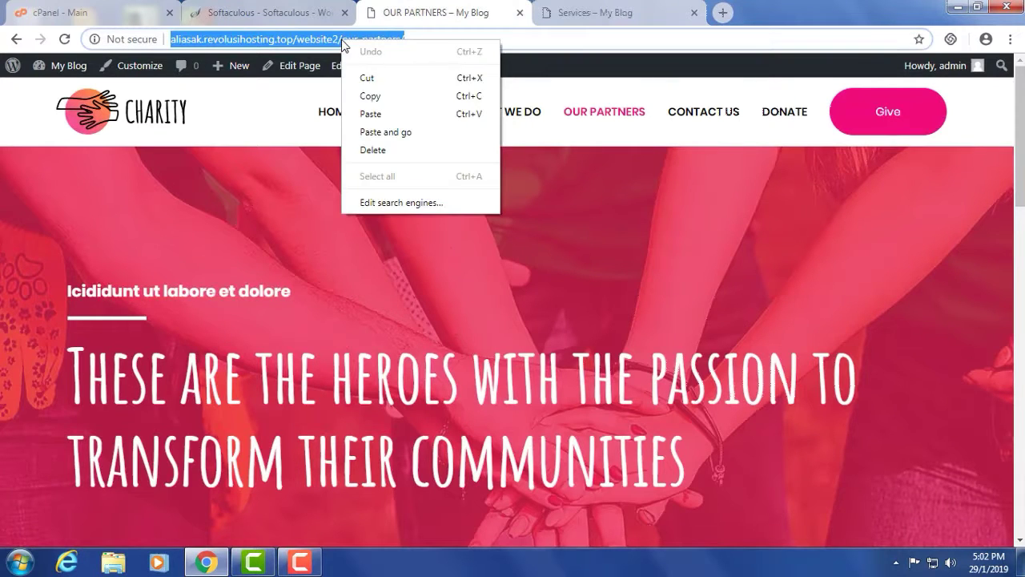
left_click(371, 96)
- Load /website3 in a new tab, replacing '2/our-partners/' with '3', confirming Page not found
left_click(742, 12)
right_click(621, 38)
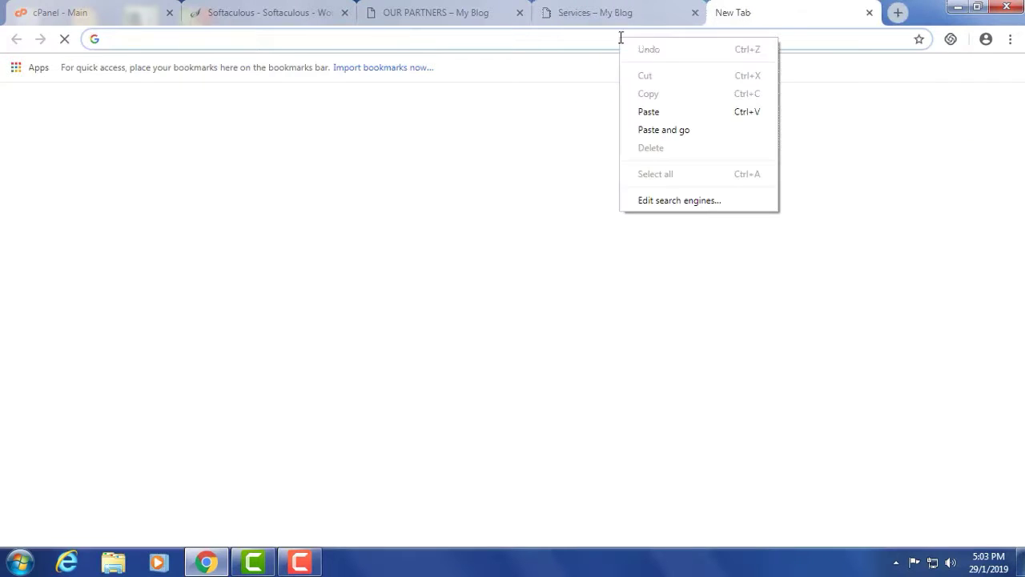
left_click(647, 112)
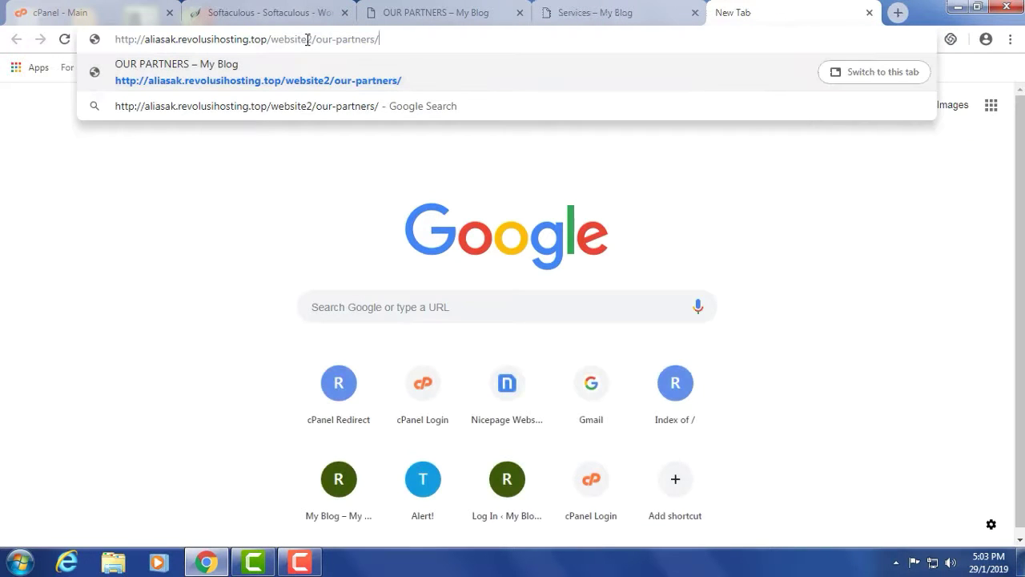
left_click_drag(307, 39, 559, 35)
type("3")
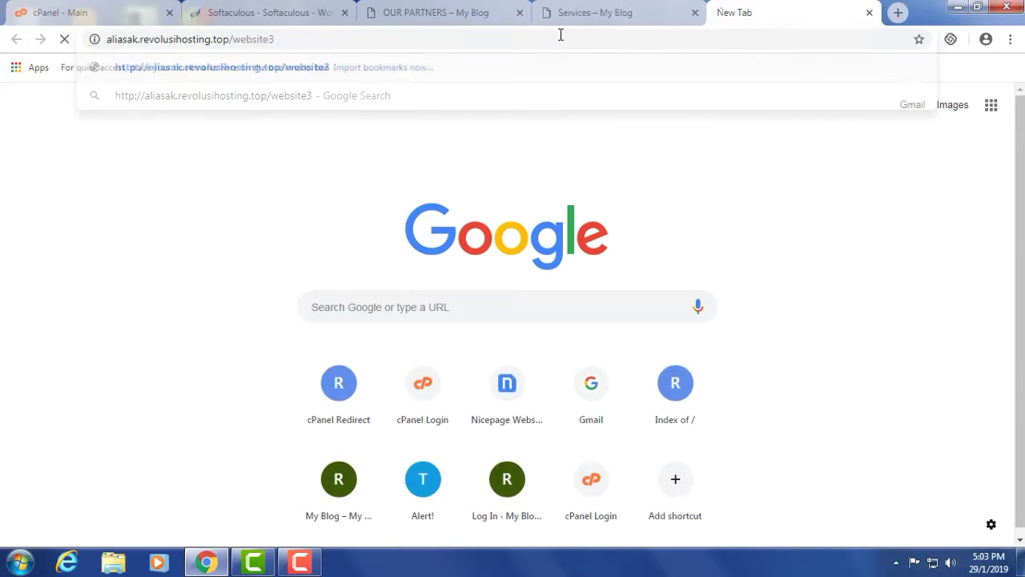
key("Return")
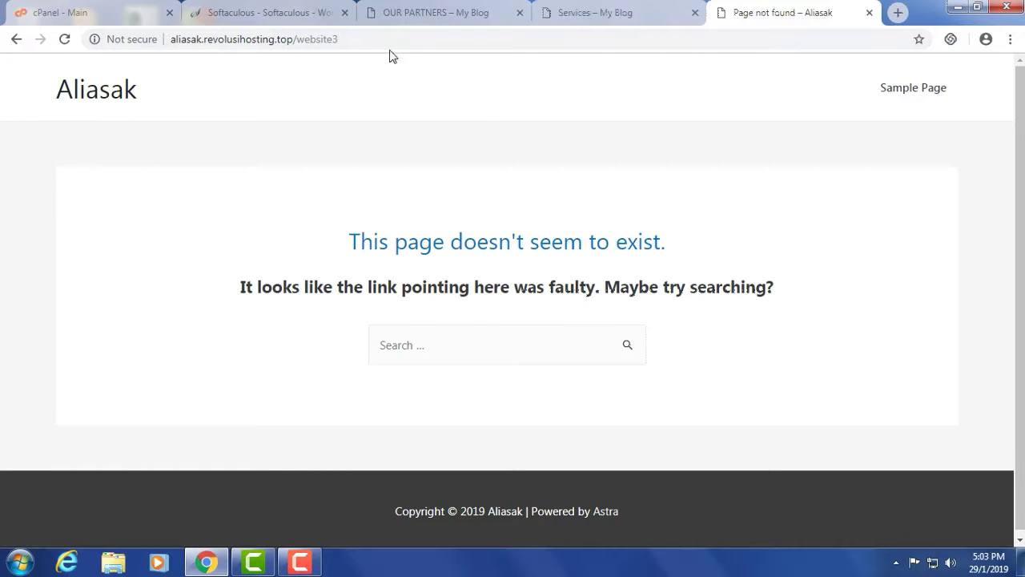
left_click(259, 13)
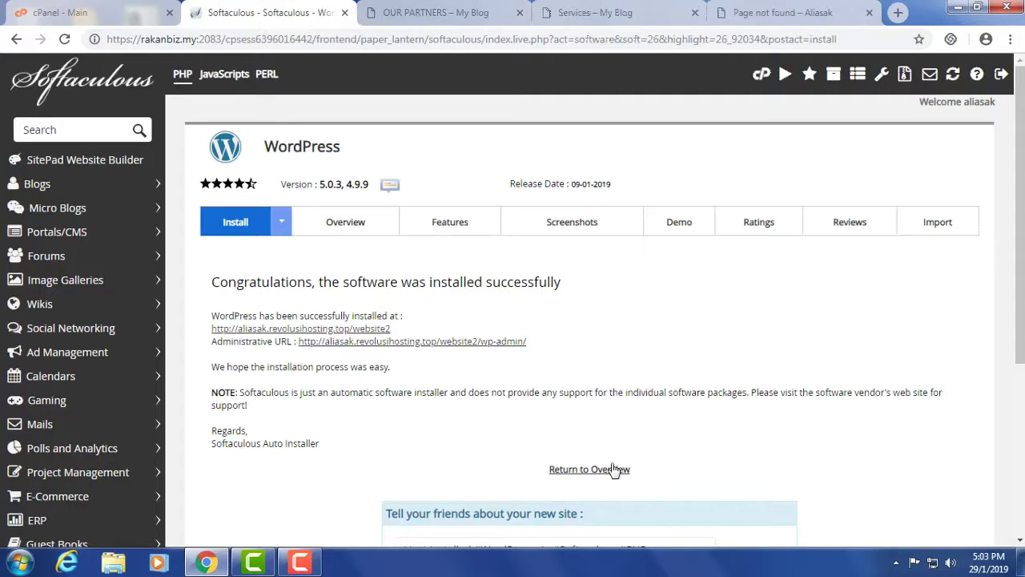
- Return to the Softaculous overview and log back in with the cPanel password
left_click(590, 471)
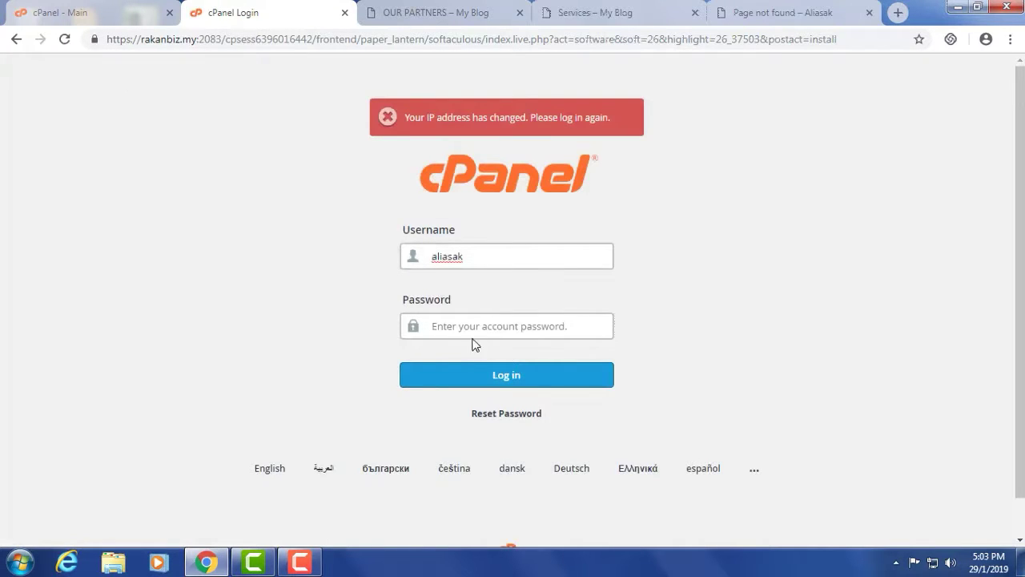
type("***")
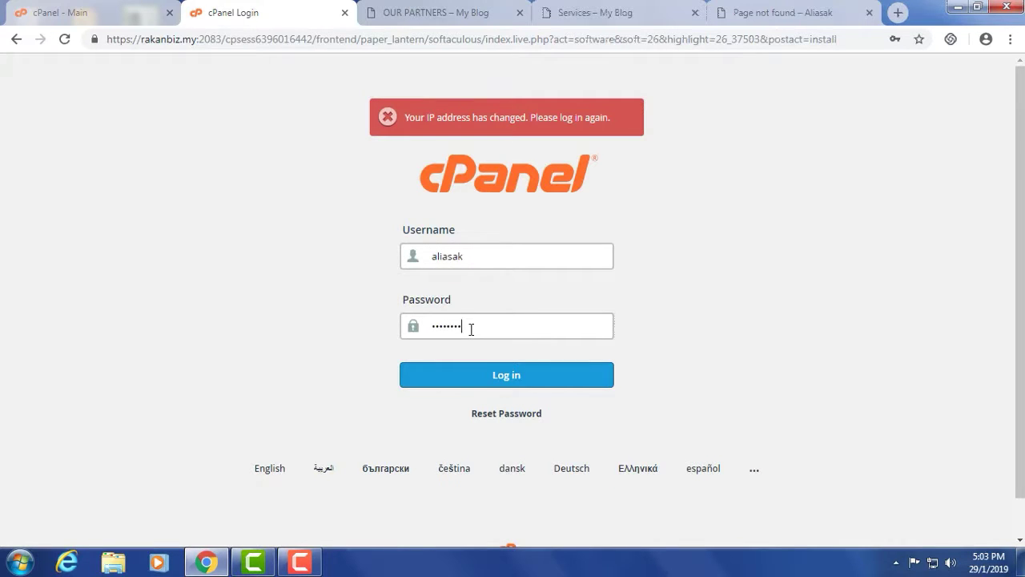
key("Return")
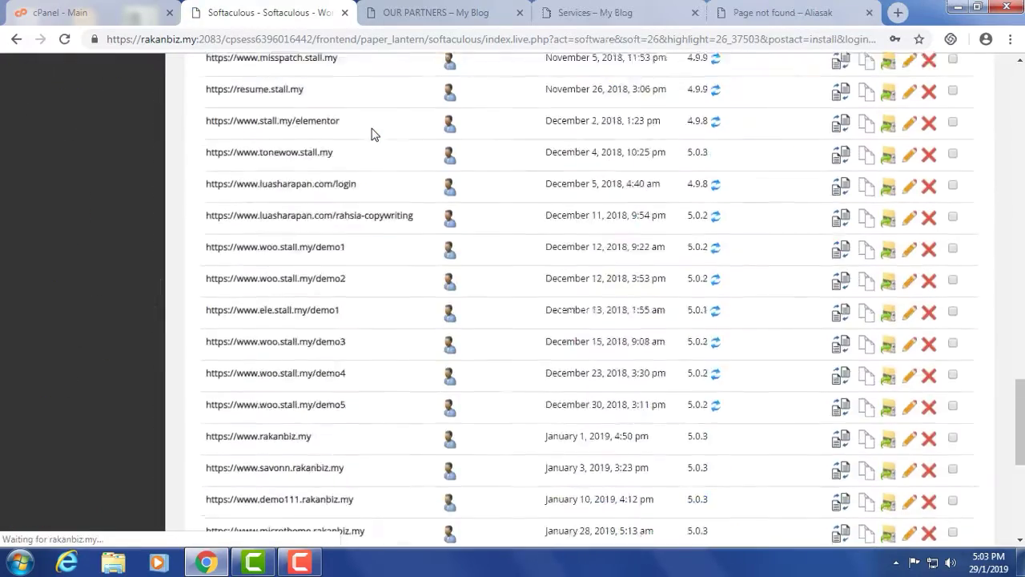
- Start a new WordPress install with In Directory set to website3
scroll(671, 248, "up", 20)
scroll(670, 249, "up", 2)
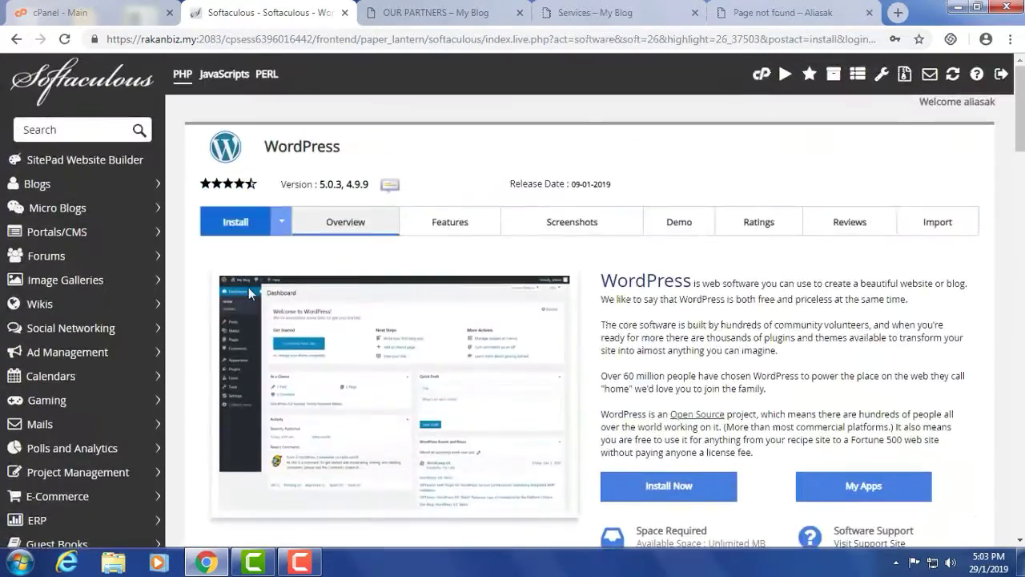
scroll(702, 352, "down", 1)
left_click(669, 413)
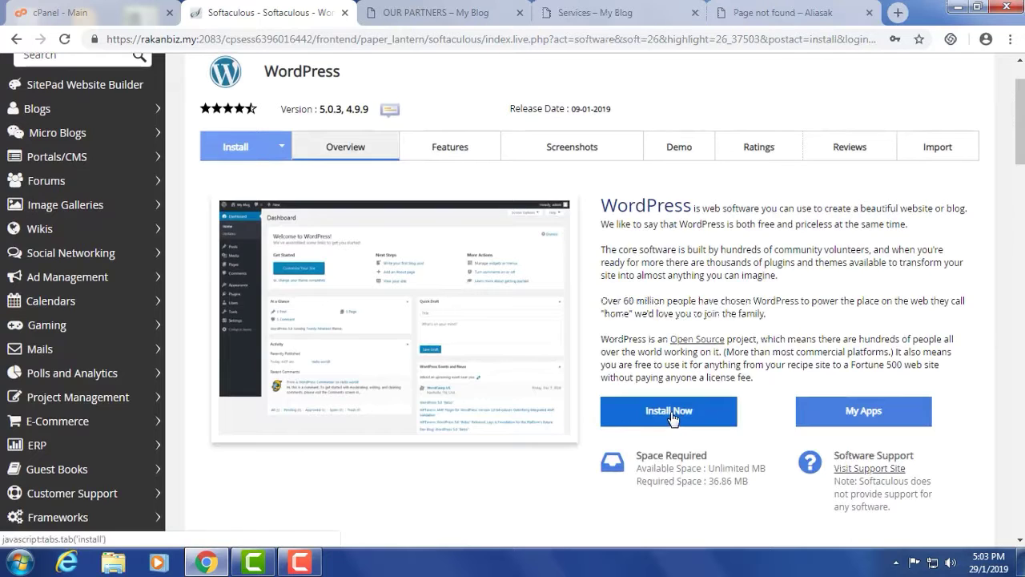
left_click_drag(569, 386, 527, 396)
type("website3")
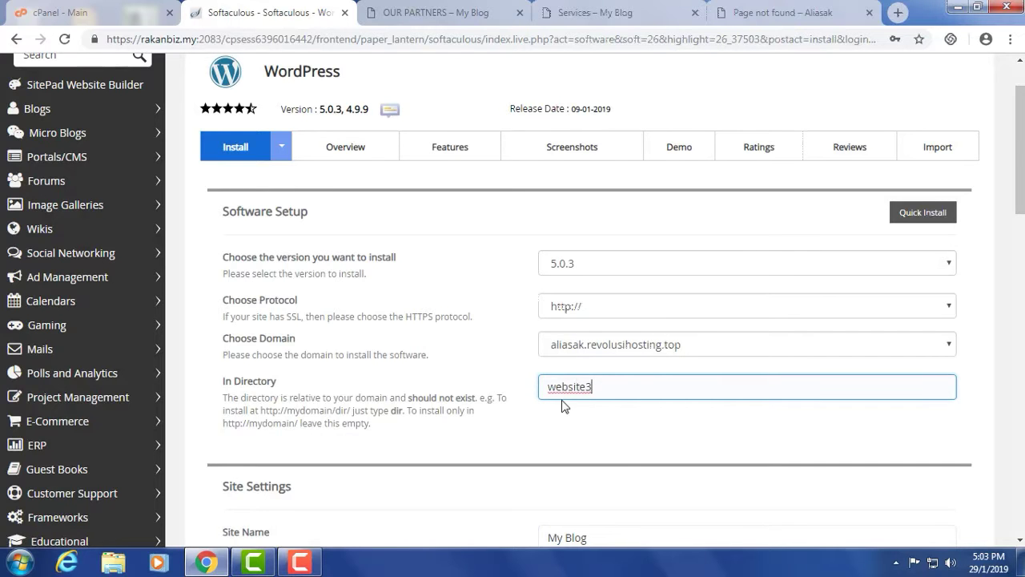
- Submit the installation and dismiss the connection-lost alert, leaving it stuck at 2%
scroll(536, 425, "down", 6)
scroll(558, 419, "down", 5)
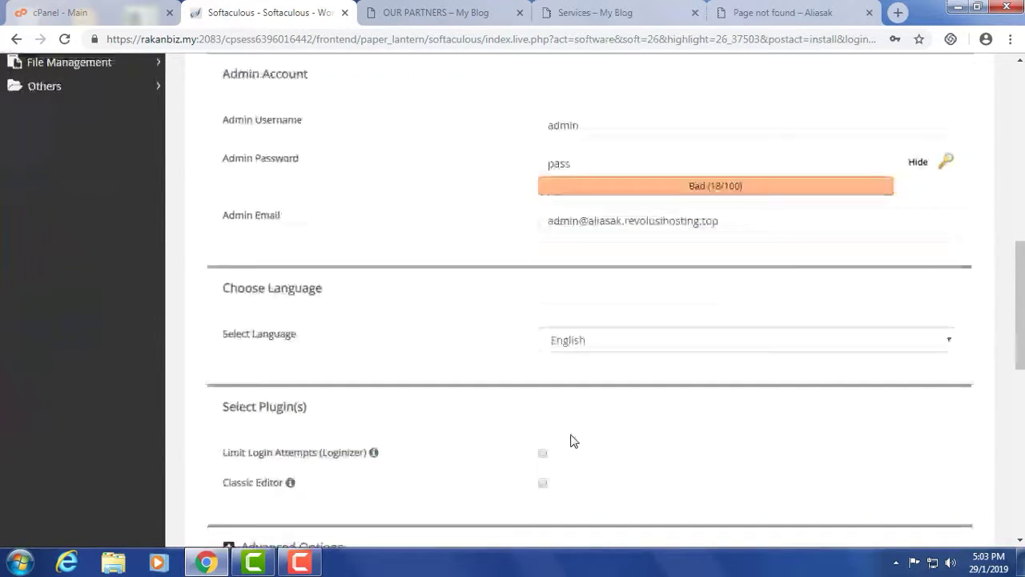
scroll(535, 433, "down", 3)
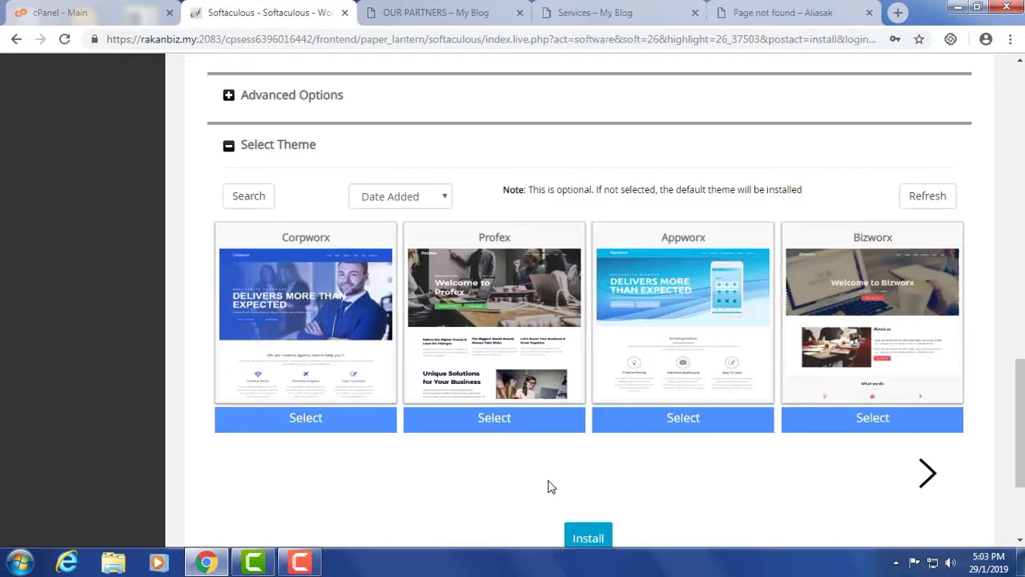
scroll(585, 540, "down", 2)
left_click(588, 395)
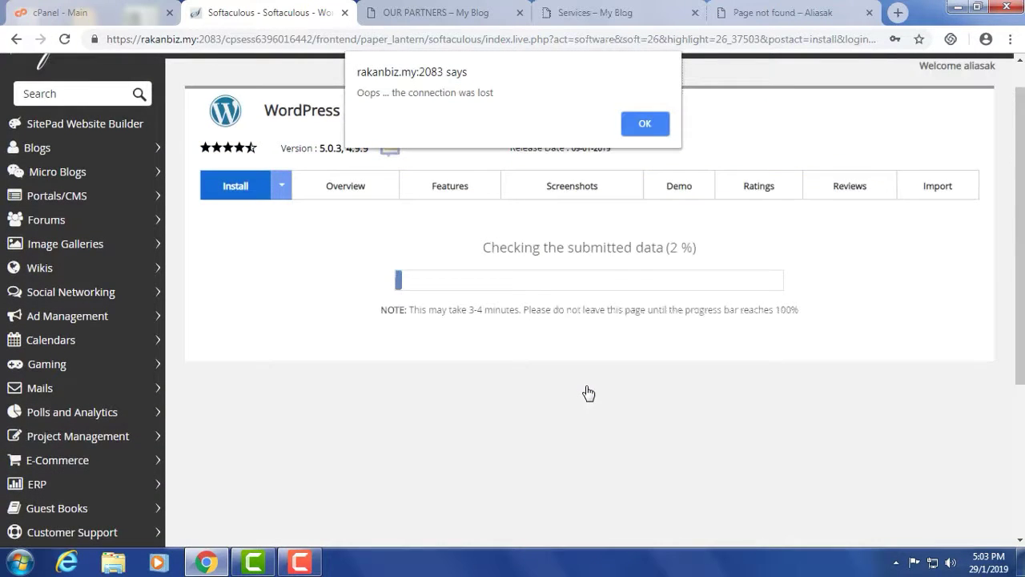
left_click(644, 124)
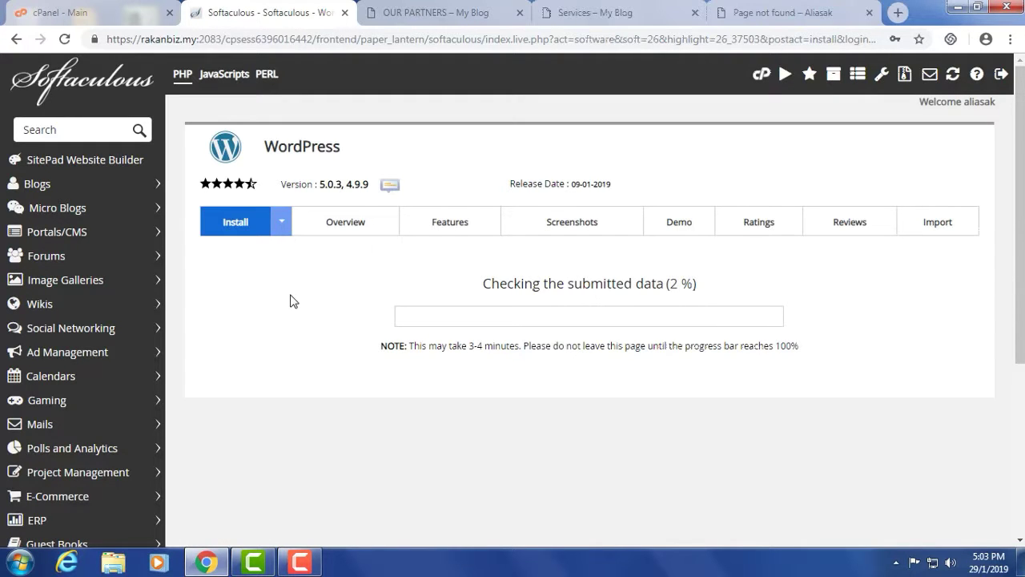
- Go back to the cPanel login and sign in with the account username and password
left_click(16, 40)
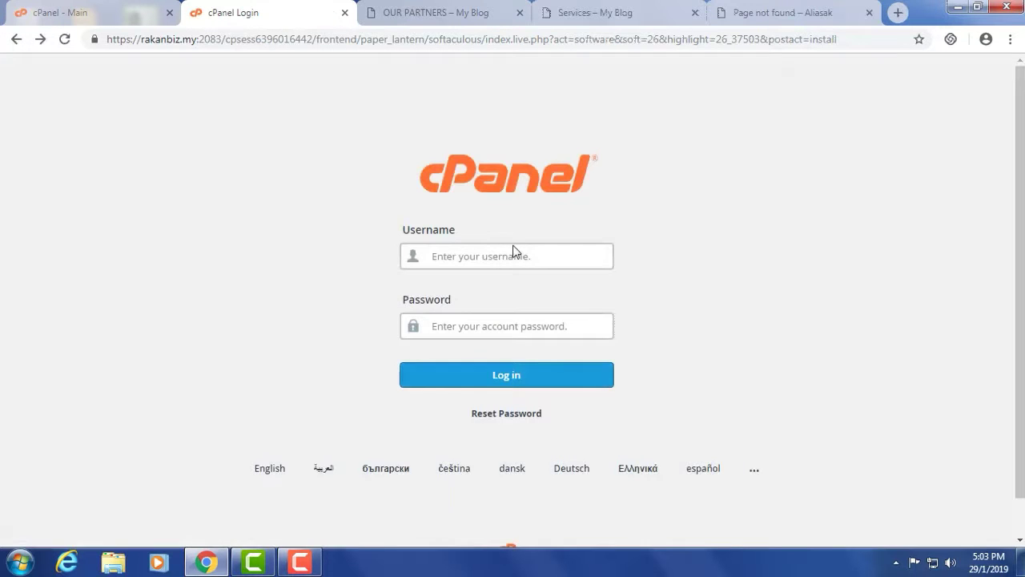
left_click(512, 252)
type("aliasak")
key("Tab")
type("••")
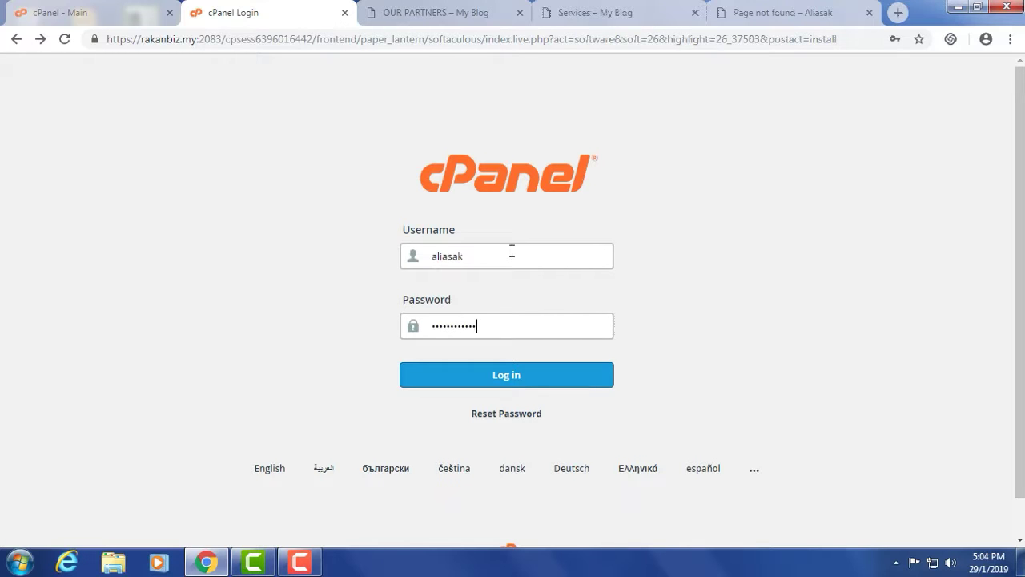
left_click(494, 384)
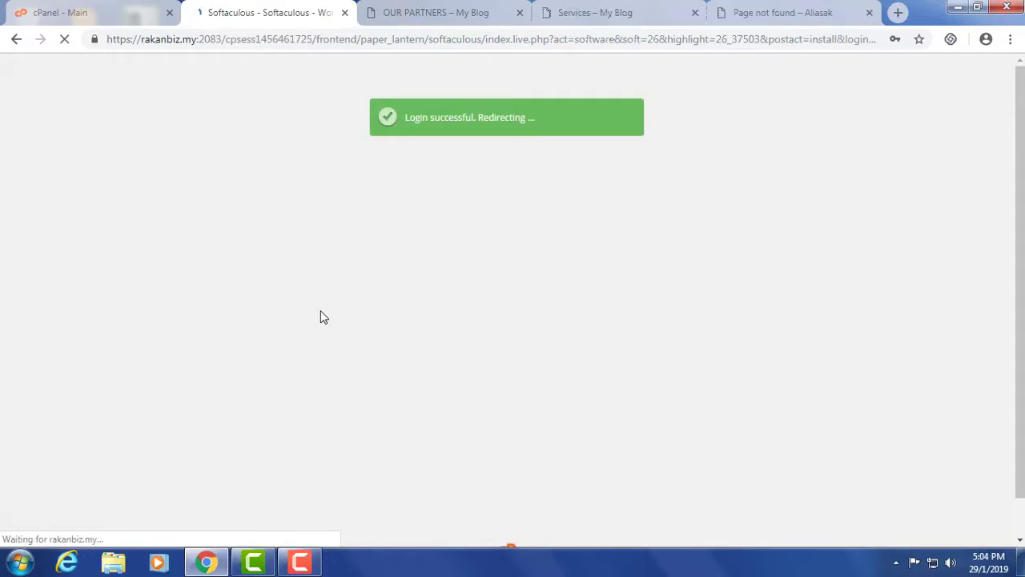
scroll(686, 263, "up", 5)
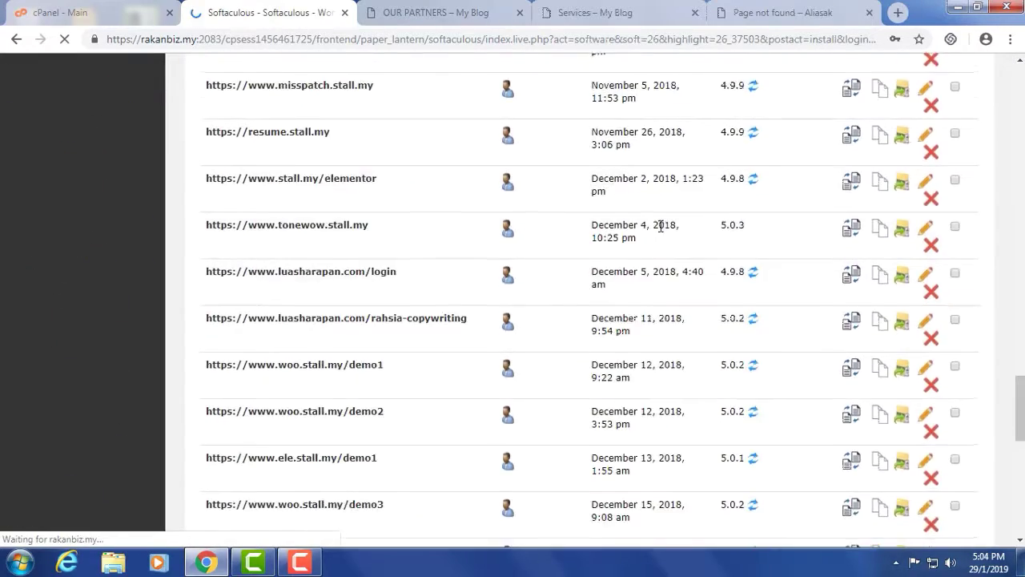
scroll(661, 226, "up", 10)
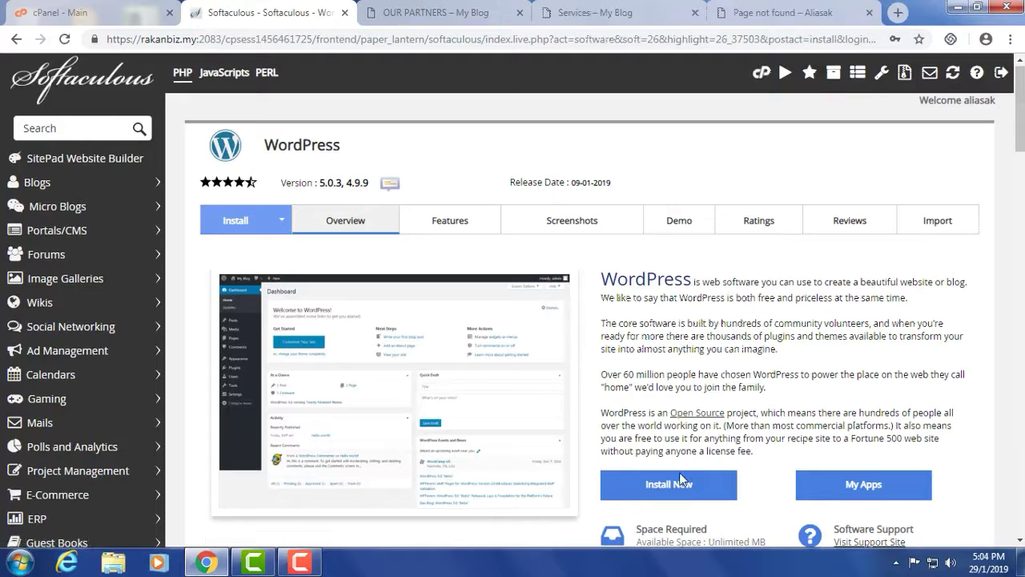
left_click(669, 484)
left_click(587, 462)
key("BackSpace")
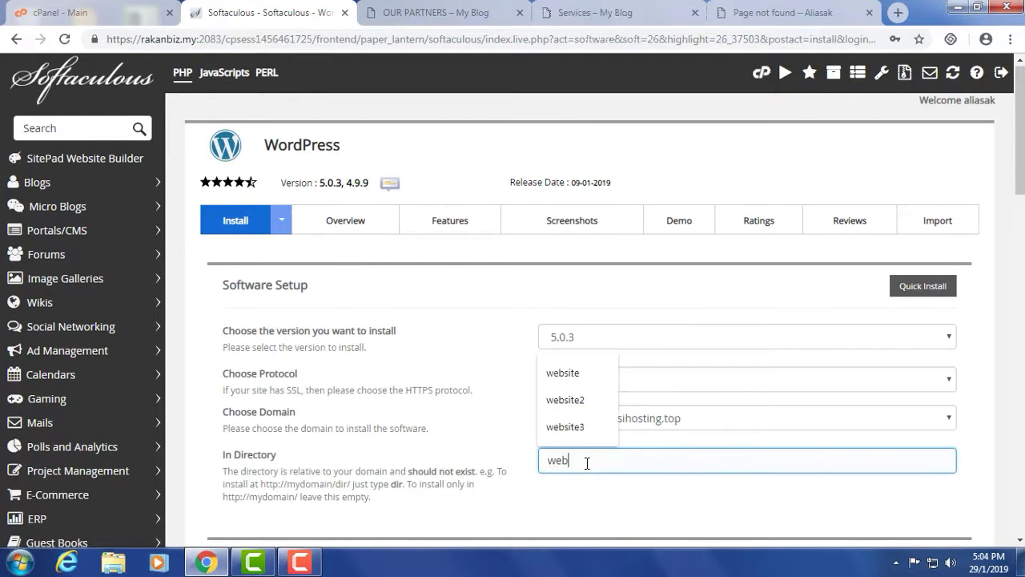
type("ebsite3")
left_click(588, 494)
scroll(484, 411, "down", 1)
left_click(683, 303)
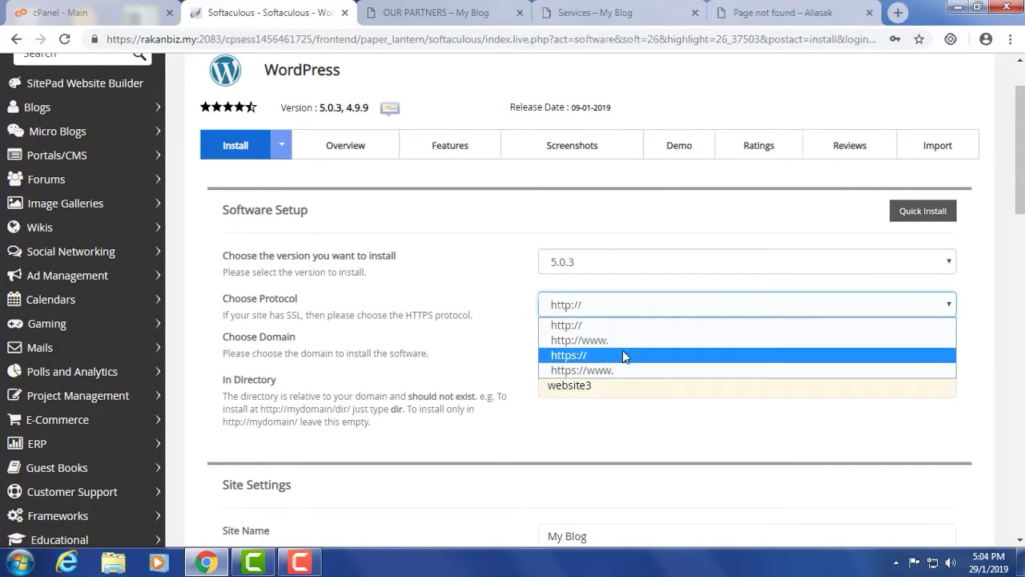
left_click(504, 306)
- Run the installation and open the new site's Administrative URL
scroll(495, 315, "down", 3)
scroll(494, 315, "down", 7)
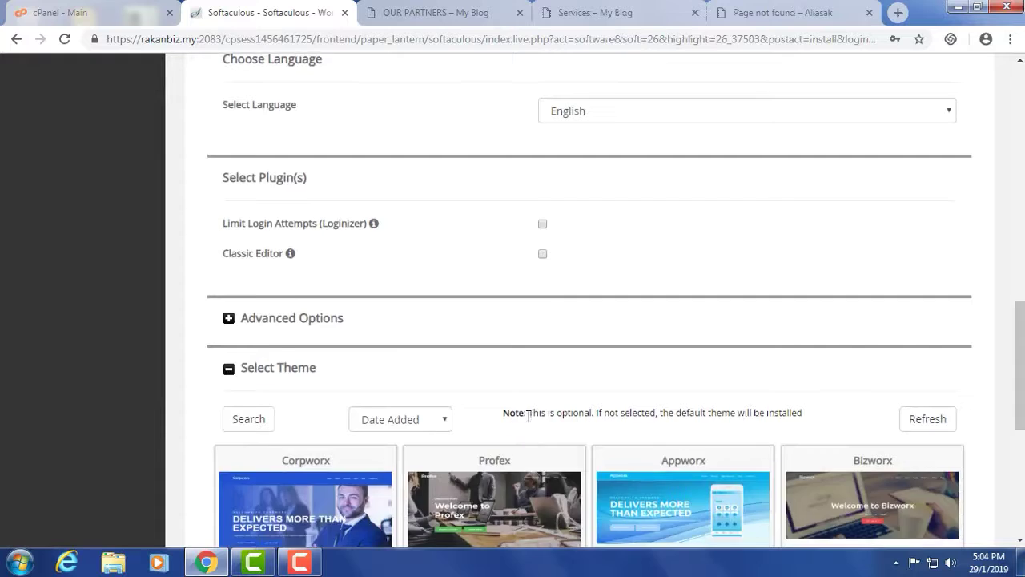
scroll(529, 416, "down", 4)
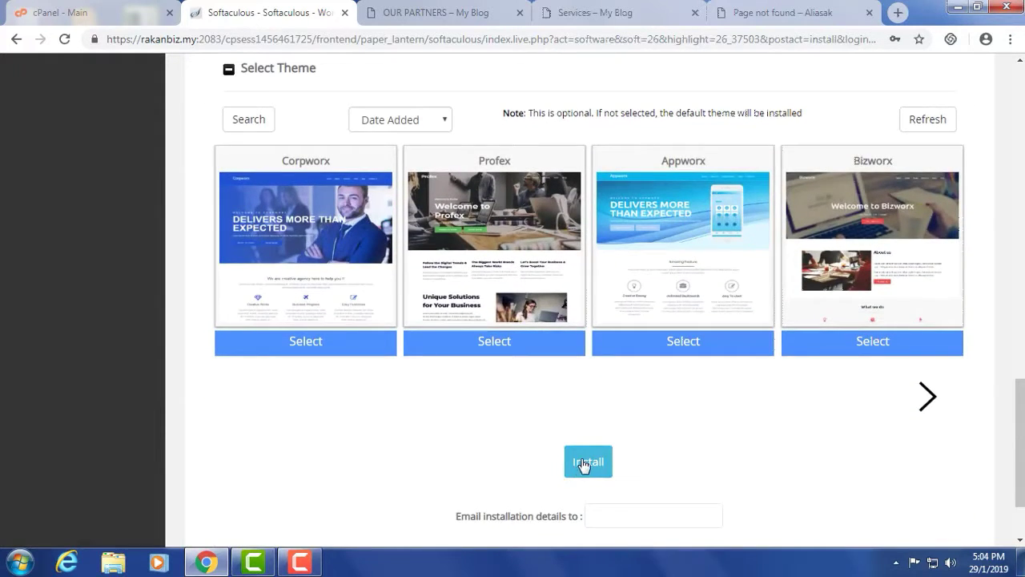
left_click(584, 462)
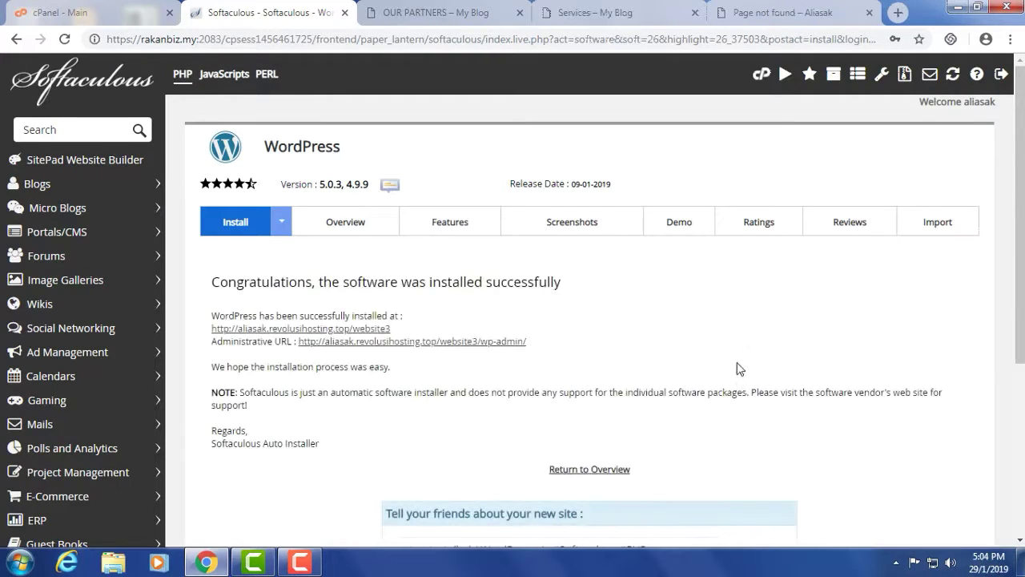
left_click(401, 342)
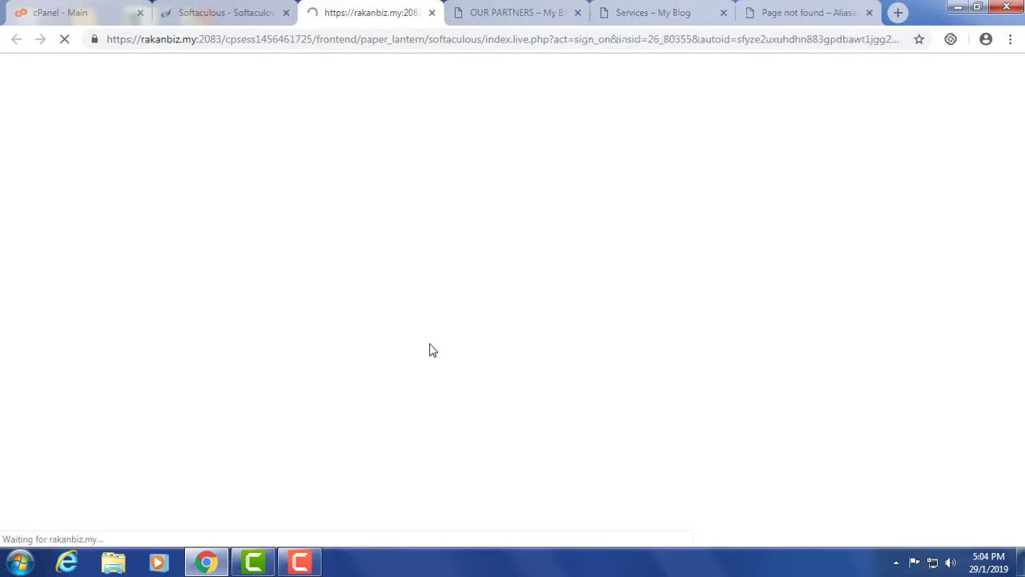
- Reload the /website3 tab to show My Blog with its Hello world! post
left_click(783, 16)
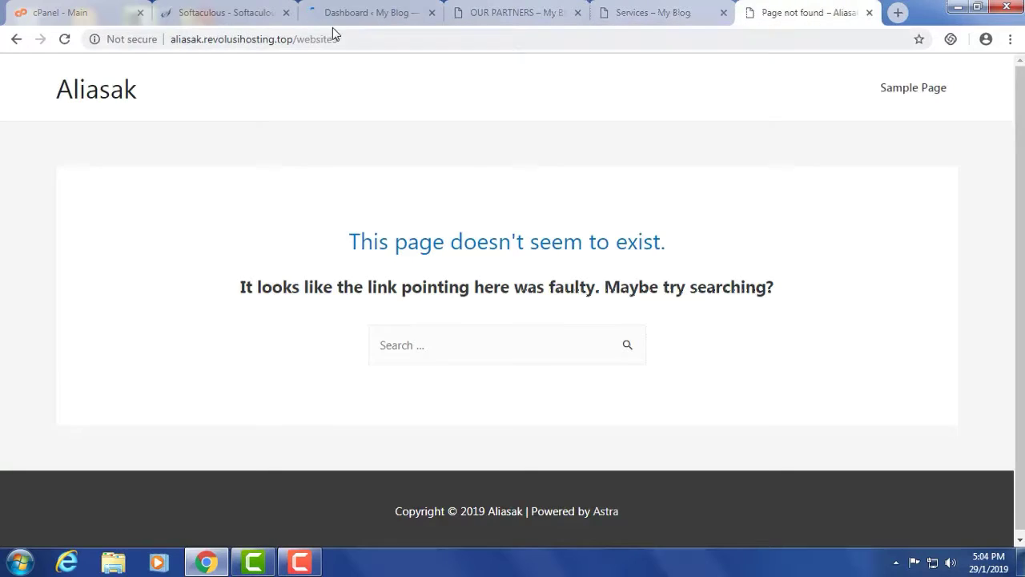
left_click(63, 40)
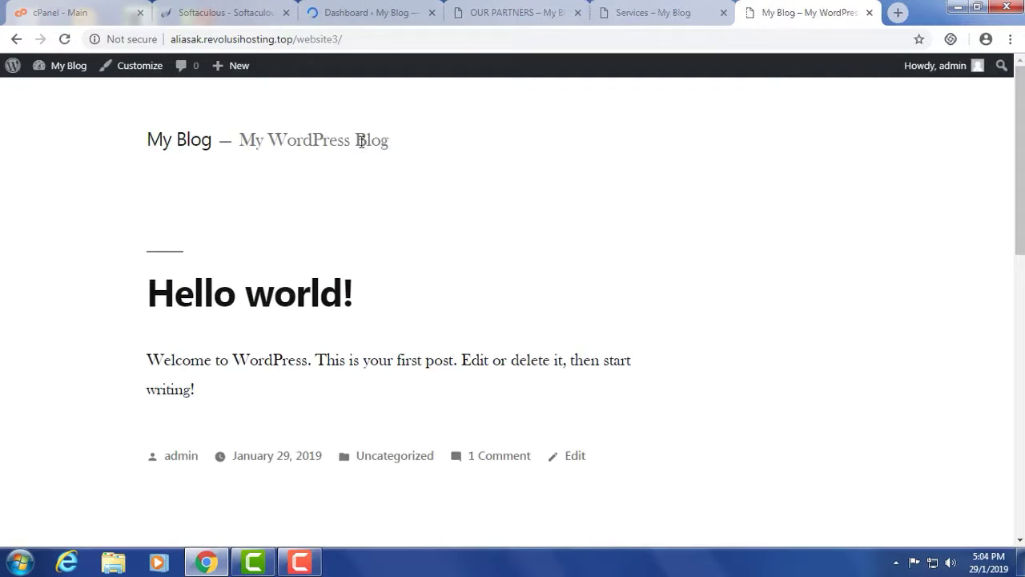
scroll(247, 211, "down", 10)
scroll(246, 213, "up", 10)
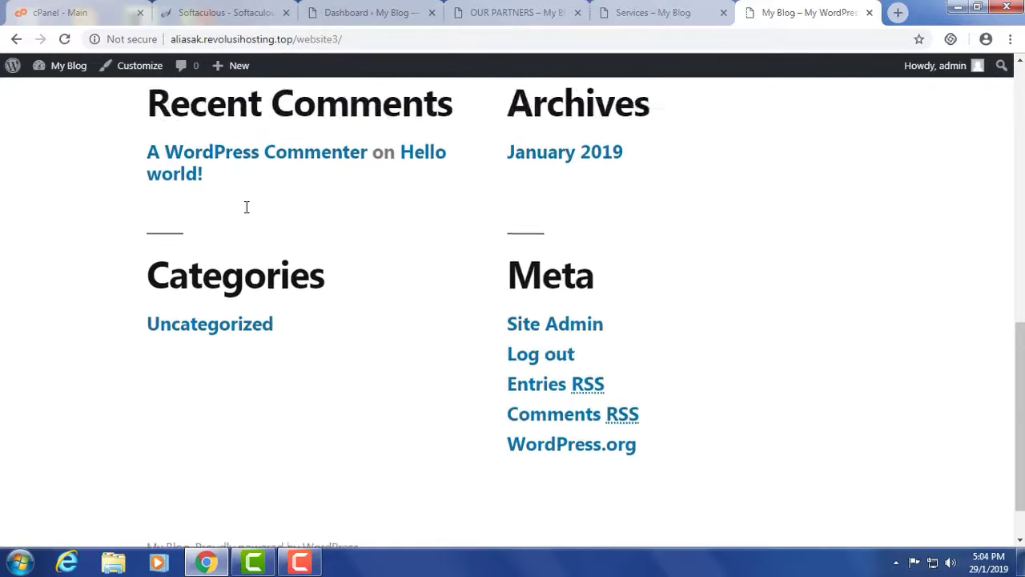
left_click_drag(245, 140, 407, 144)
left_click(407, 144)
- In the website3 Dashboard, dismiss the privacy notice and reach Themes > Add New
left_click(356, 18)
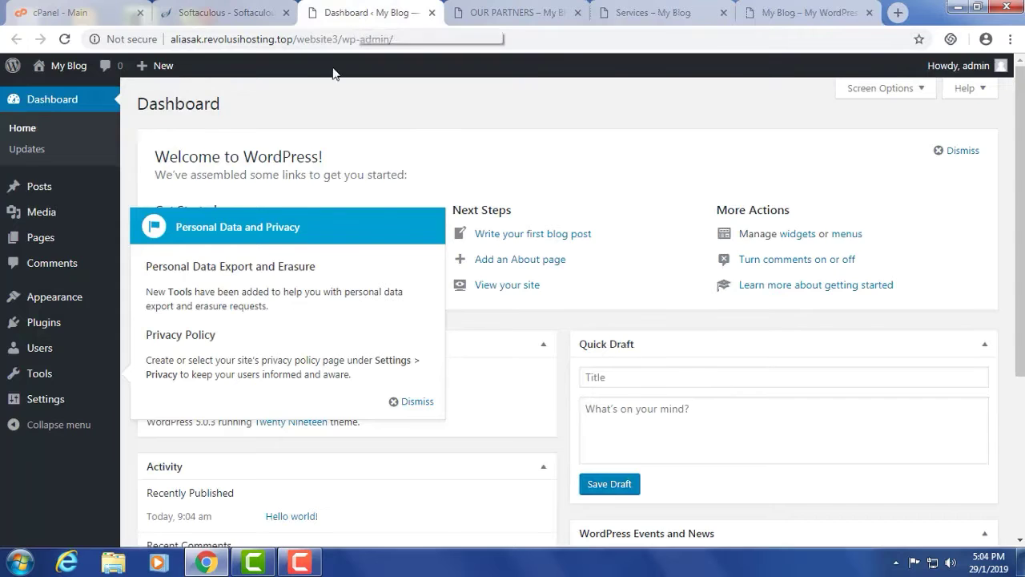
left_click(409, 401)
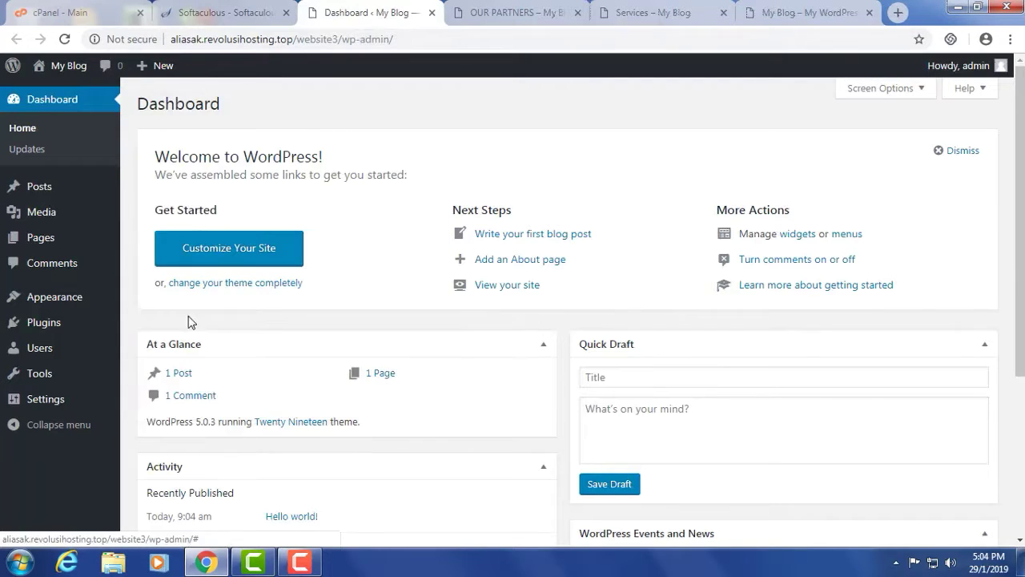
left_click(48, 302)
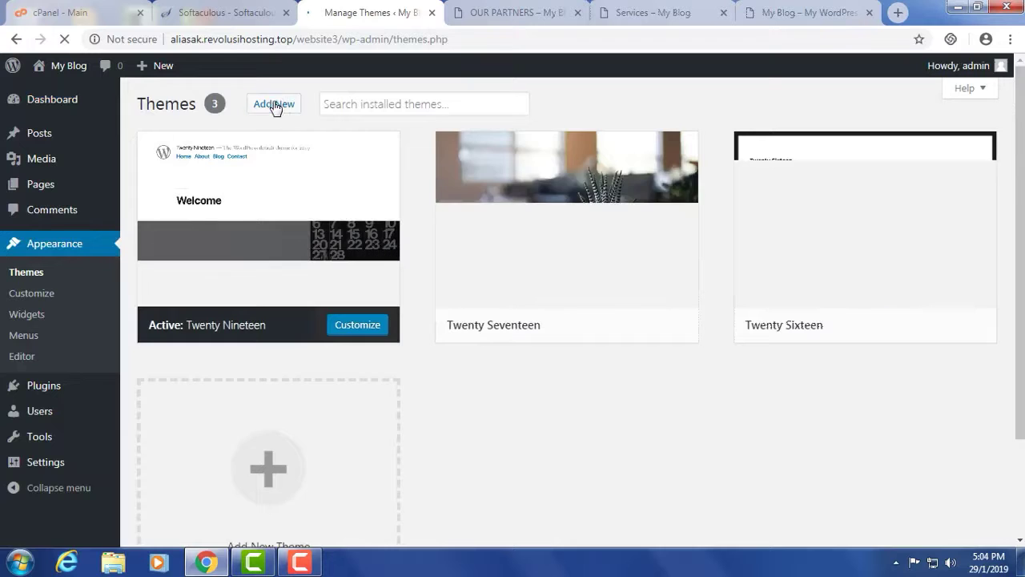
left_click(275, 105)
- Search for 'astra', then install and activate the Astra theme
left_click(846, 145)
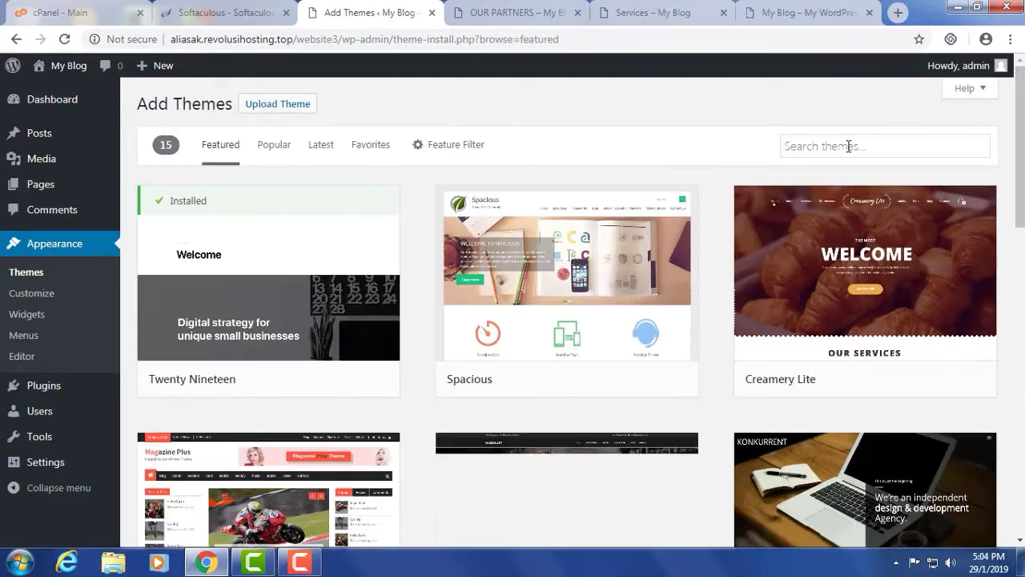
type("as")
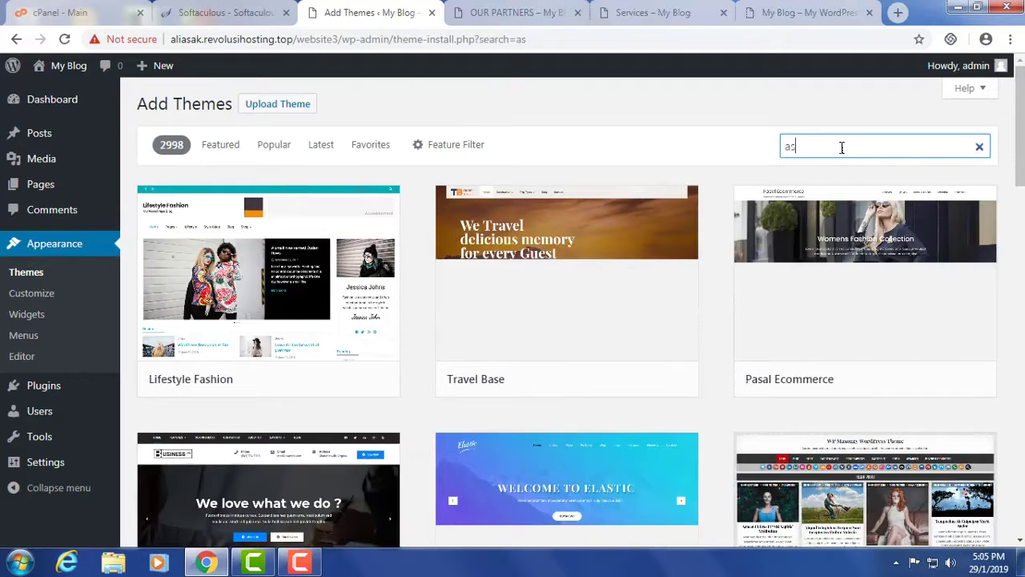
type("tra")
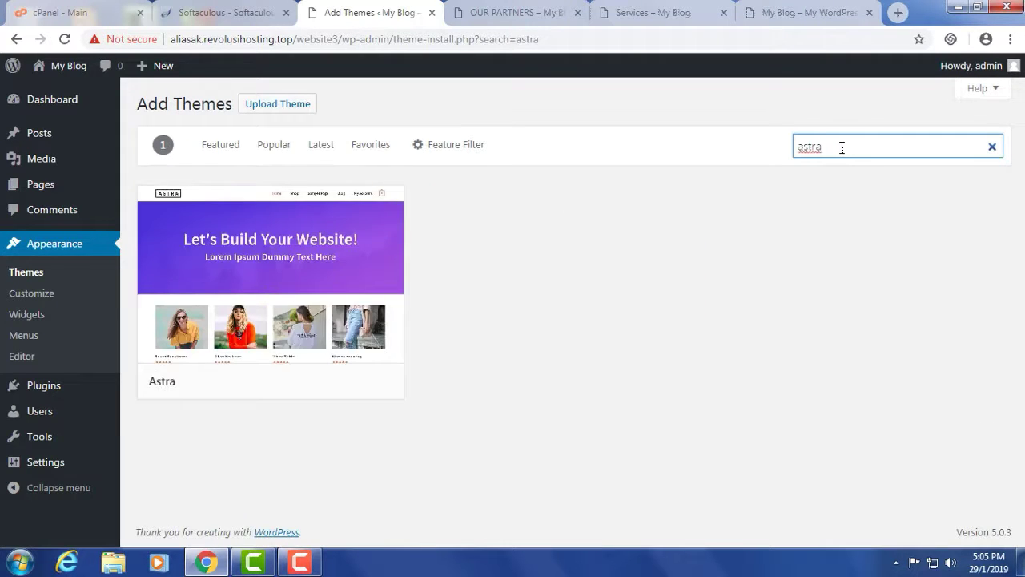
mouse_move(281, 401)
left_click(312, 382)
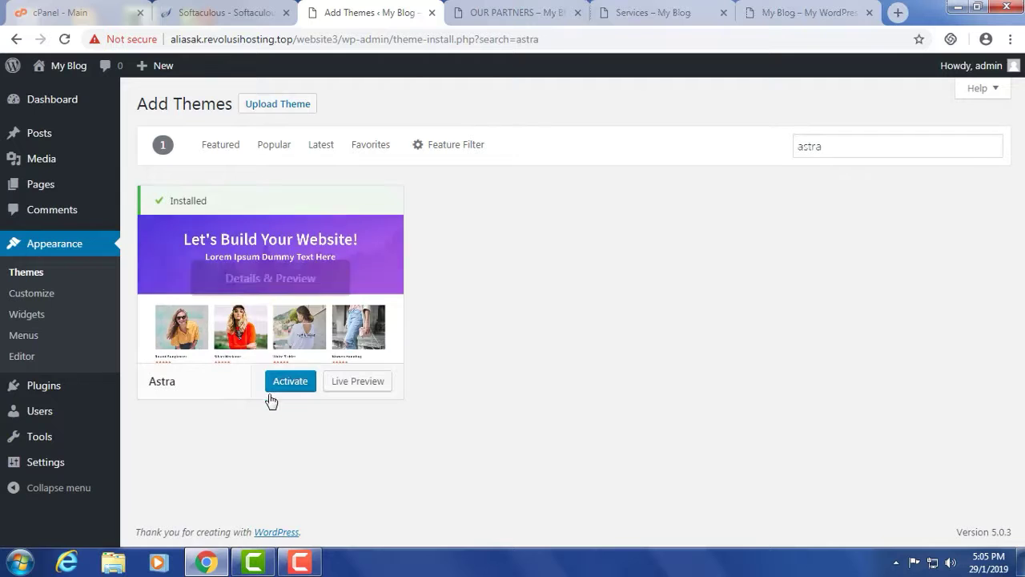
left_click(284, 383)
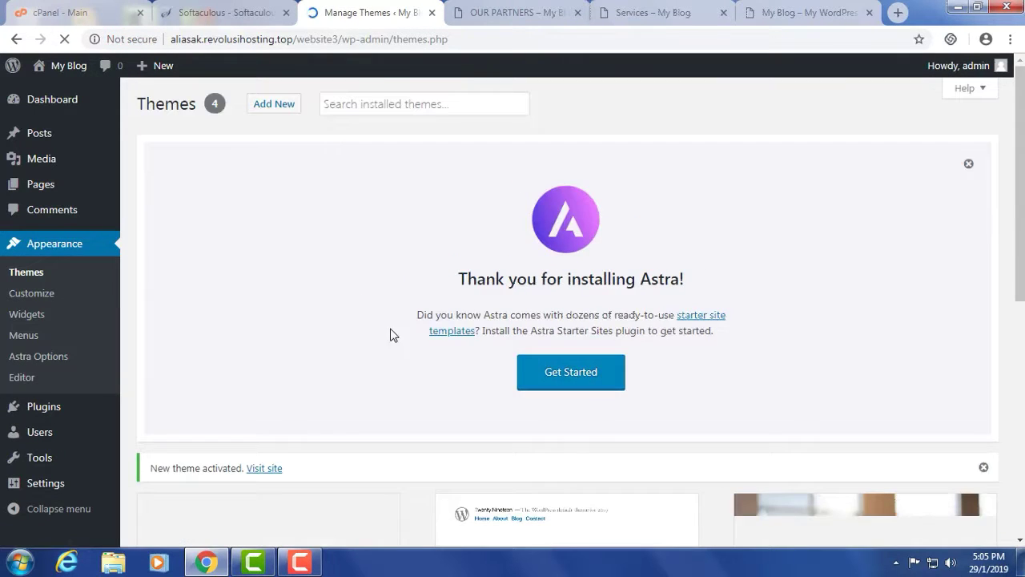
- Load the Astra starter site templates and filter the grid to Brizy sites
left_click(566, 376)
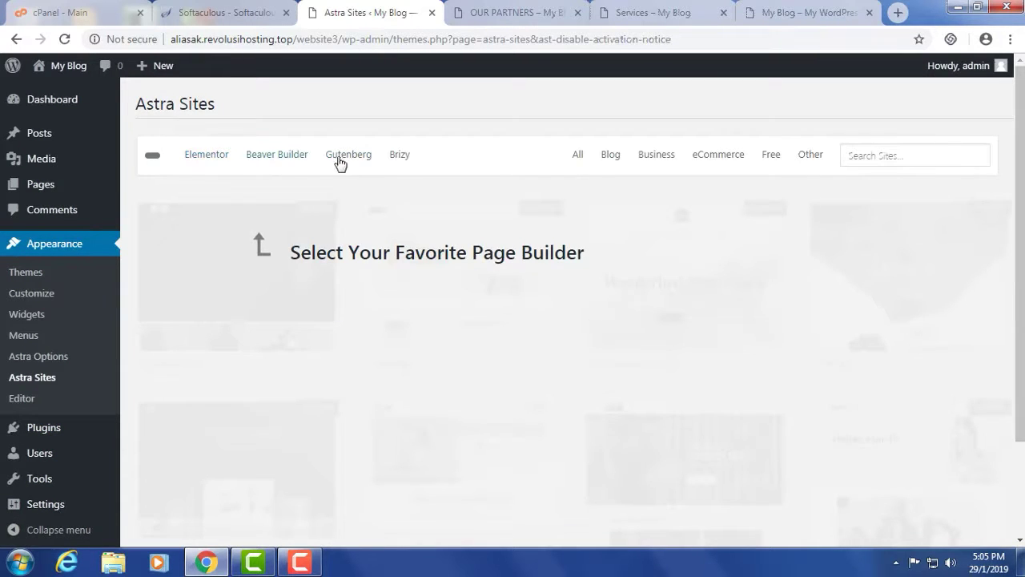
left_click(399, 155)
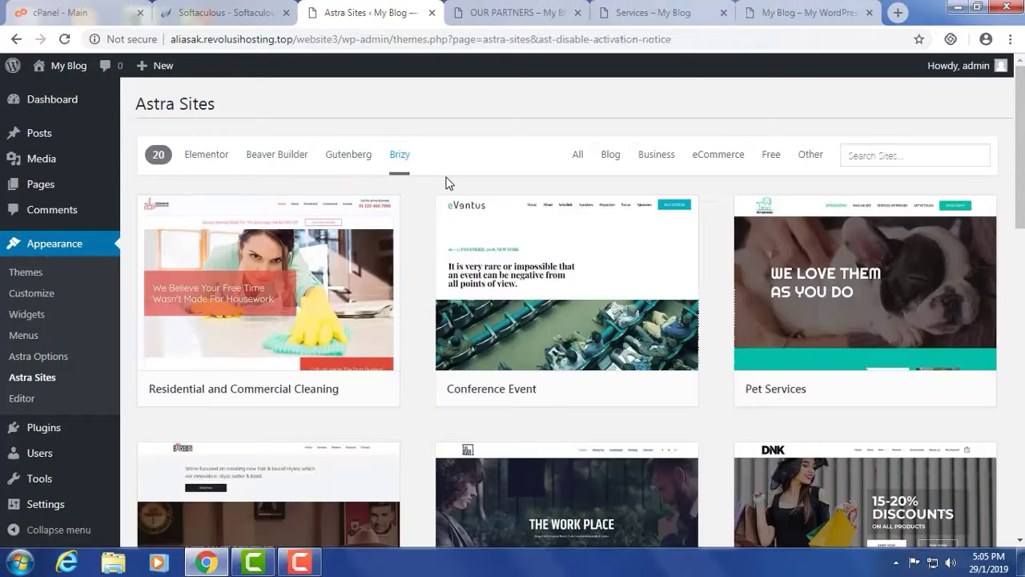
scroll(486, 230, "down", 5)
scroll(473, 224, "up", 3)
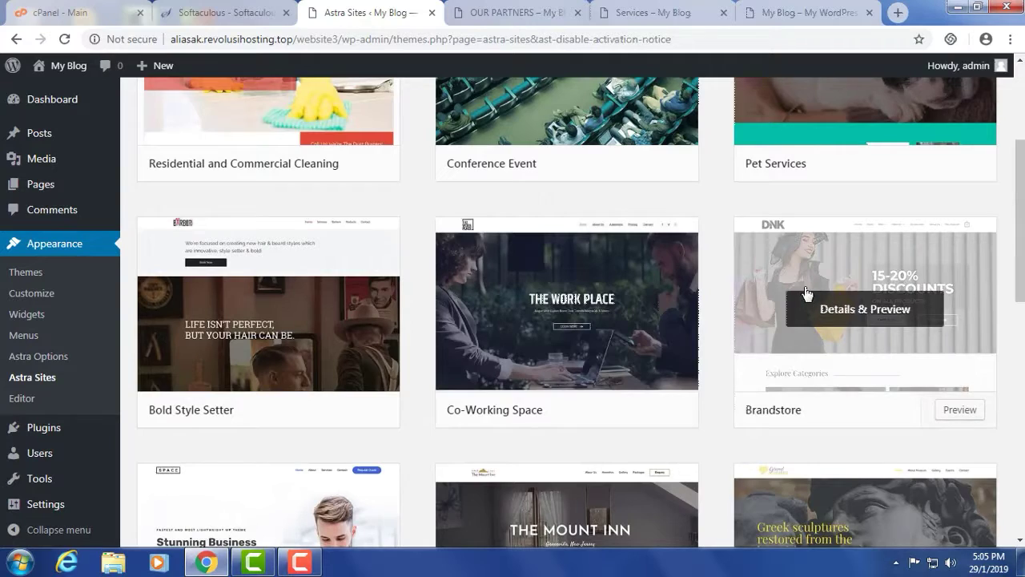
- Find the Brandstore card and open its details and preview
scroll(480, 288, "down", 9)
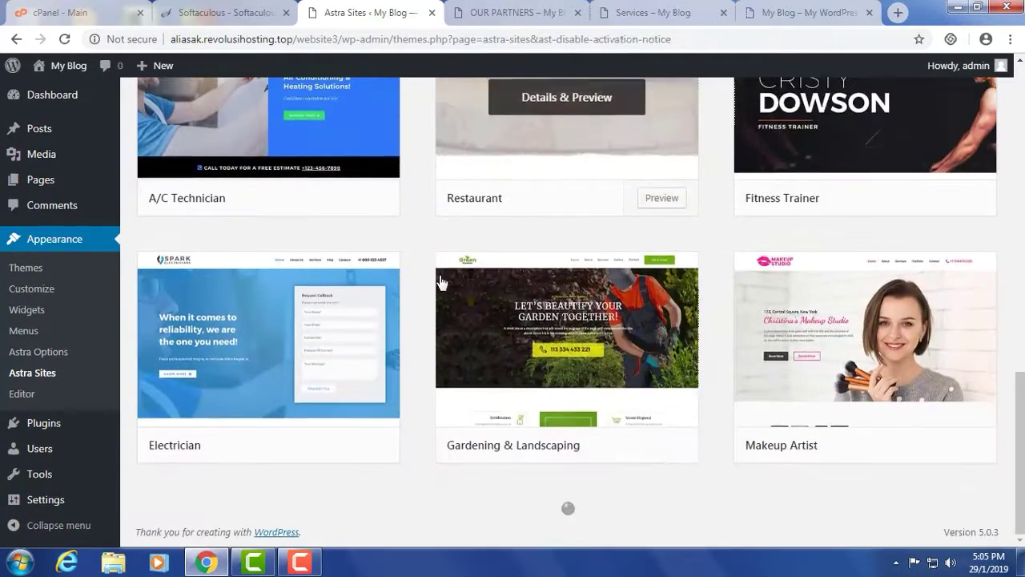
scroll(440, 282, "down", 3)
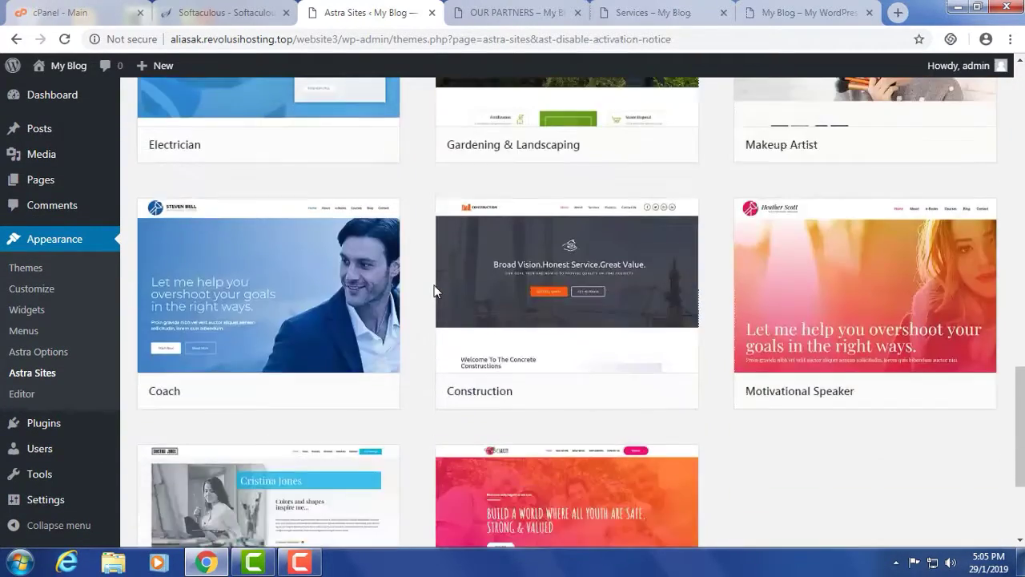
scroll(543, 340, "down", 1)
scroll(543, 340, "down", 1)
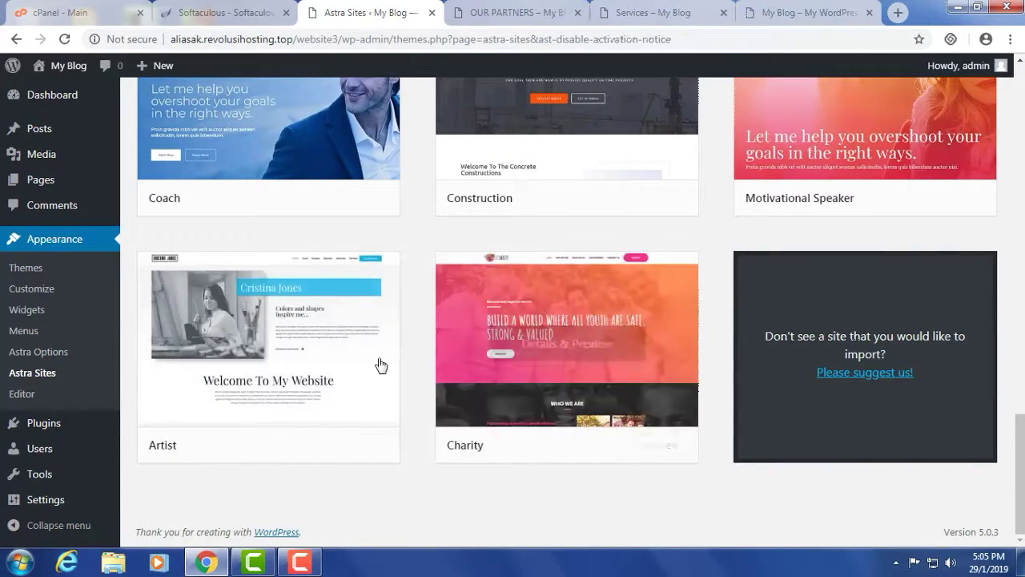
scroll(384, 362, "up", 2)
scroll(492, 349, "up", 15)
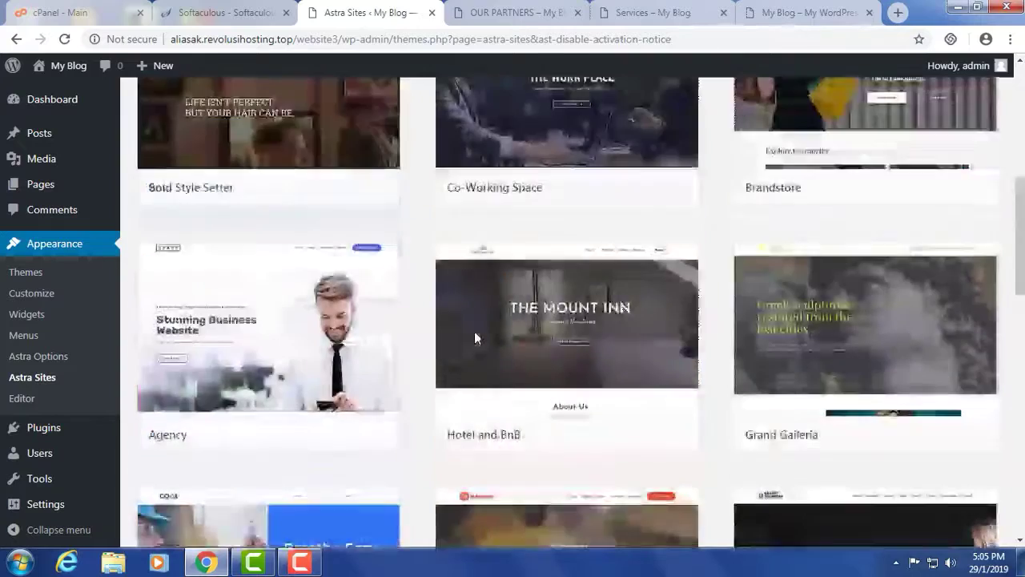
scroll(476, 339, "down", 2)
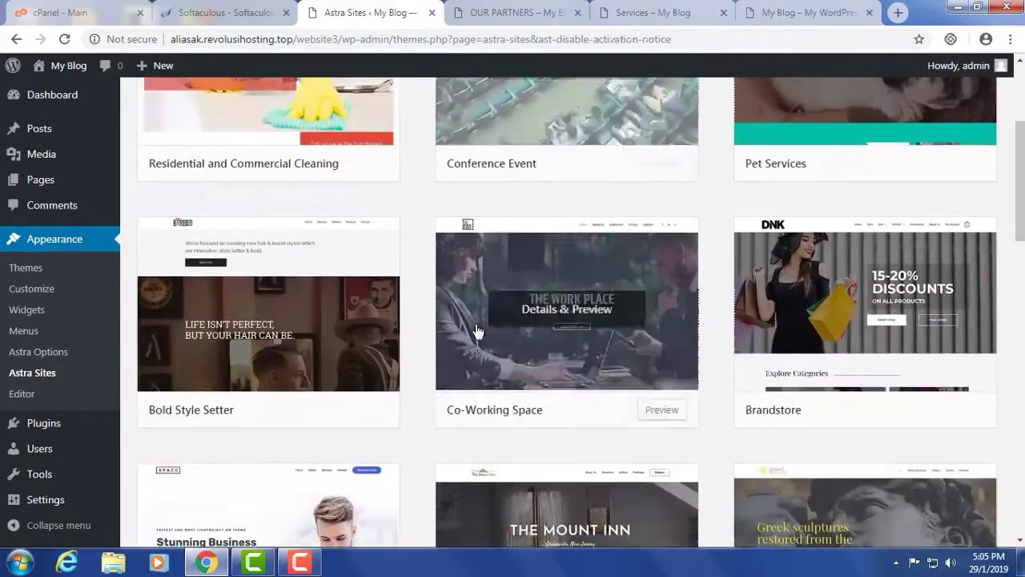
left_click(873, 316)
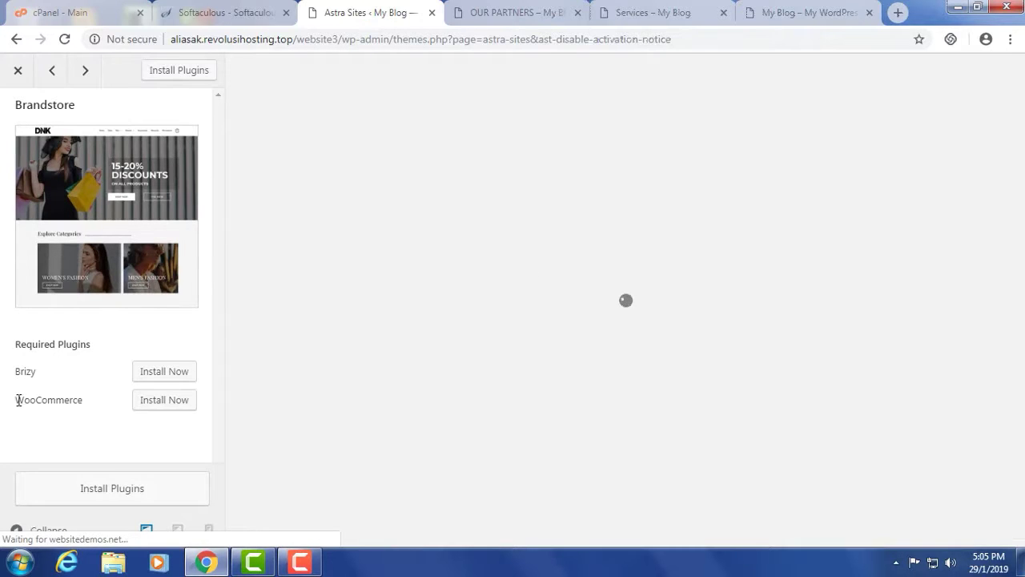
- Install the required Brizy and WooCommerce plugins from the Brandstore sidebar
left_click_drag(16, 400, 83, 396)
left_click(112, 485)
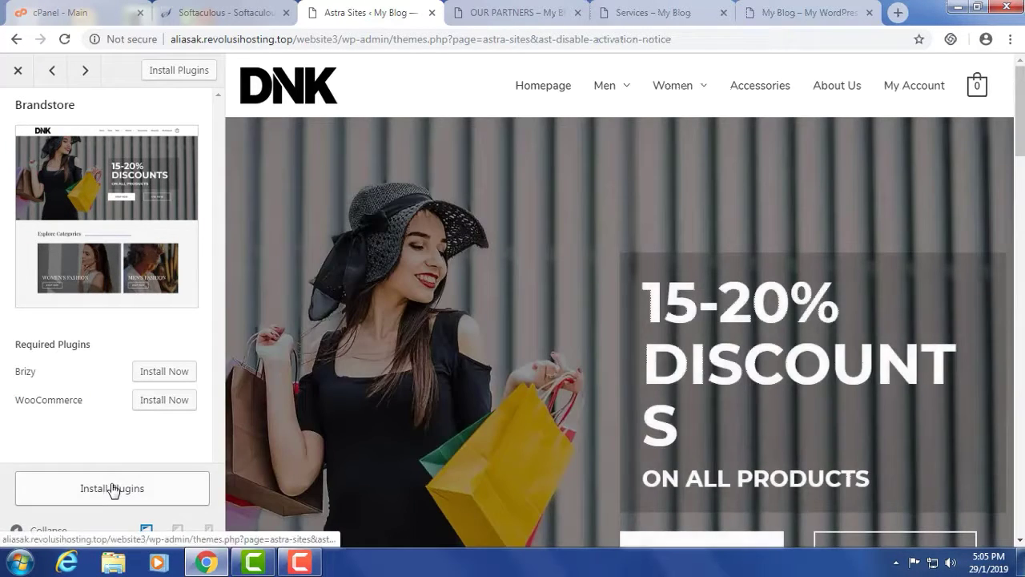
left_click(112, 488)
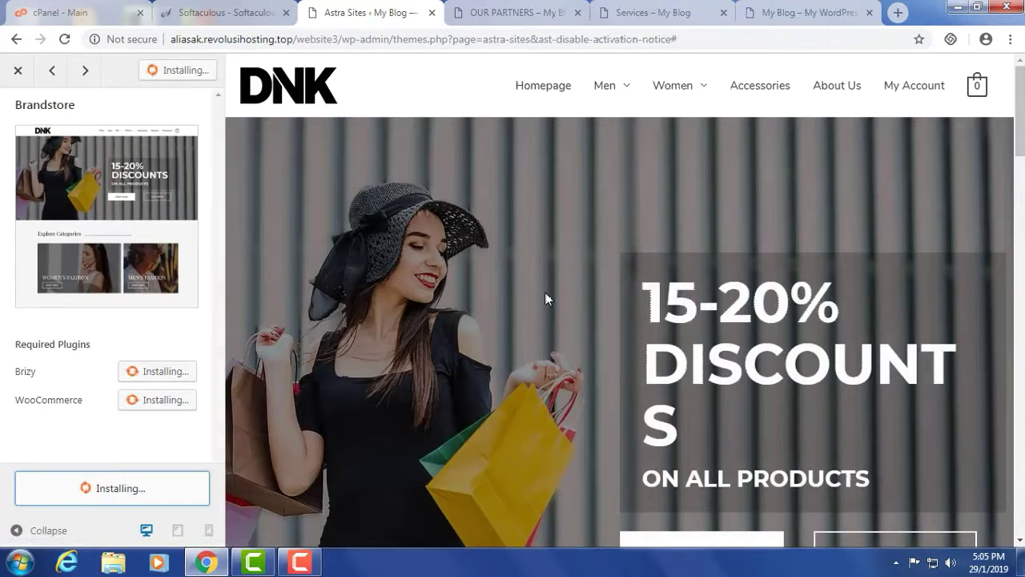
scroll(588, 273, "down", 15)
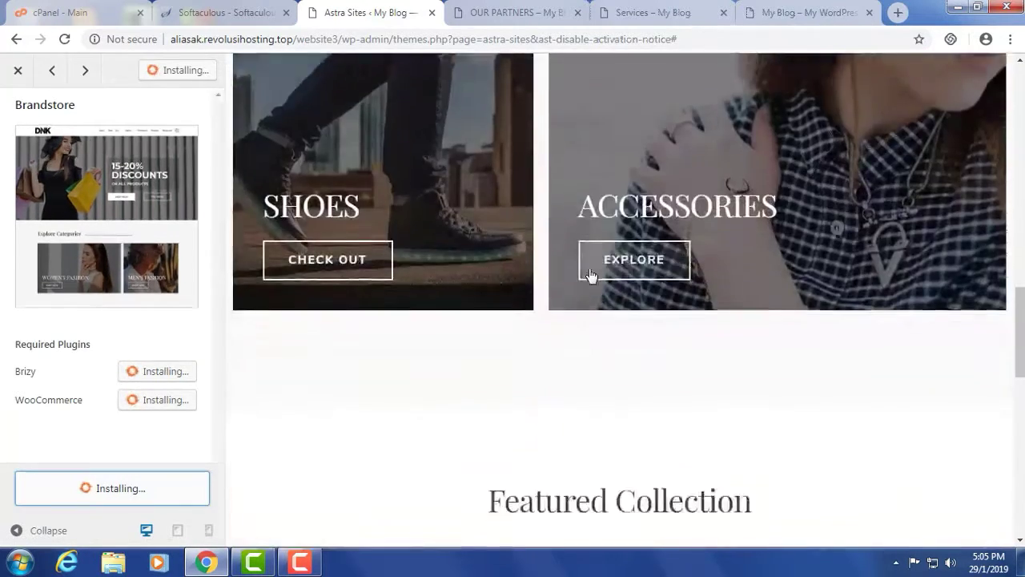
scroll(588, 272, "down", 1)
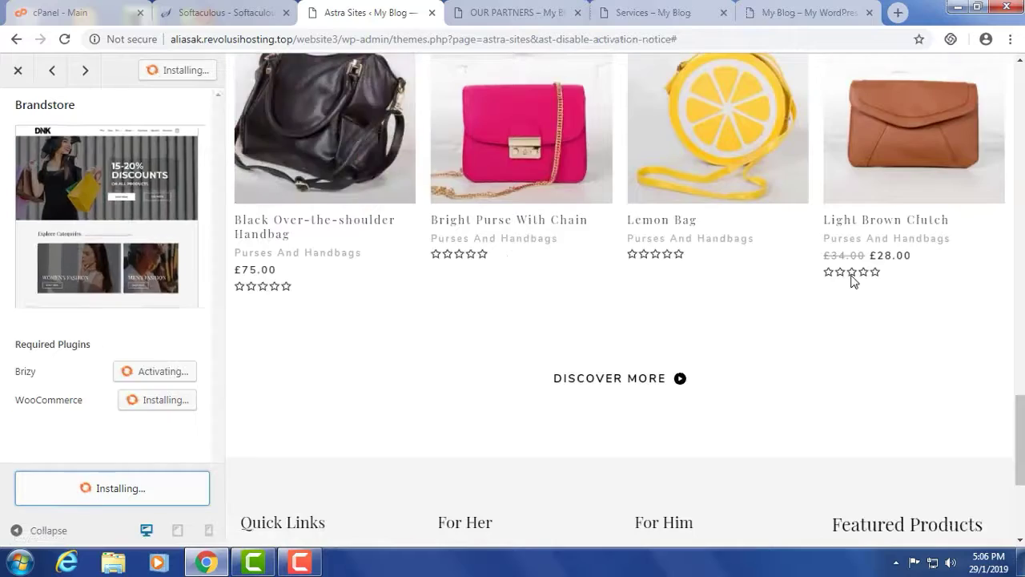
scroll(851, 280, "down", 3)
- With both plugins active, start importing the Brandstore starter site
scroll(507, 336, "up", 5)
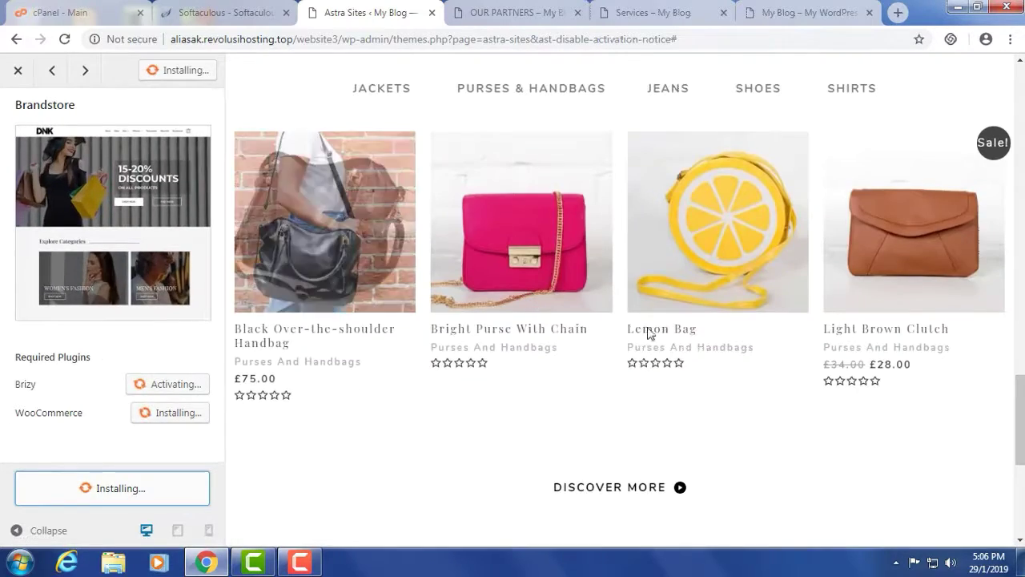
scroll(695, 319, "up", 4)
scroll(695, 317, "up", 10)
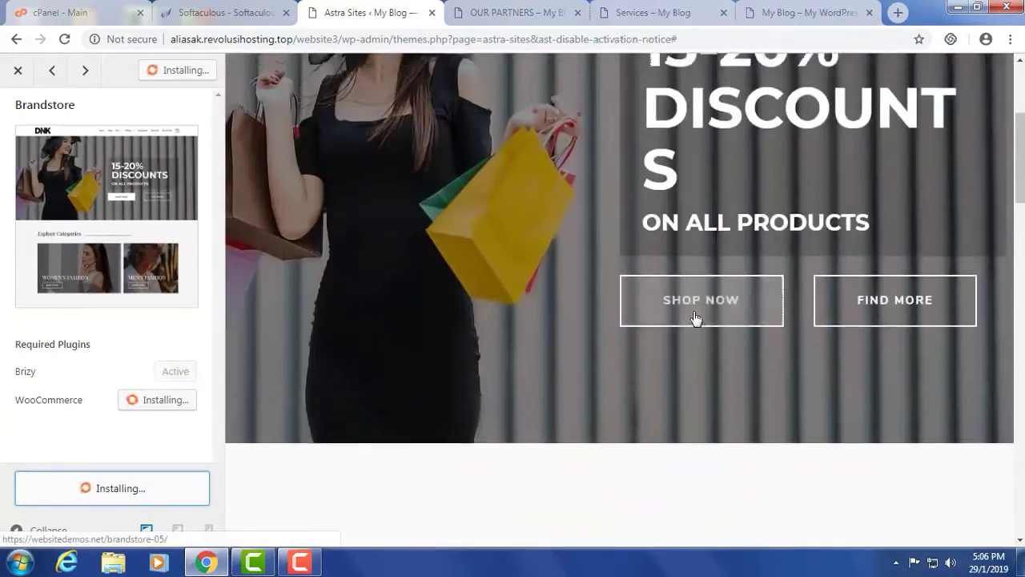
scroll(634, 304, "down", 10)
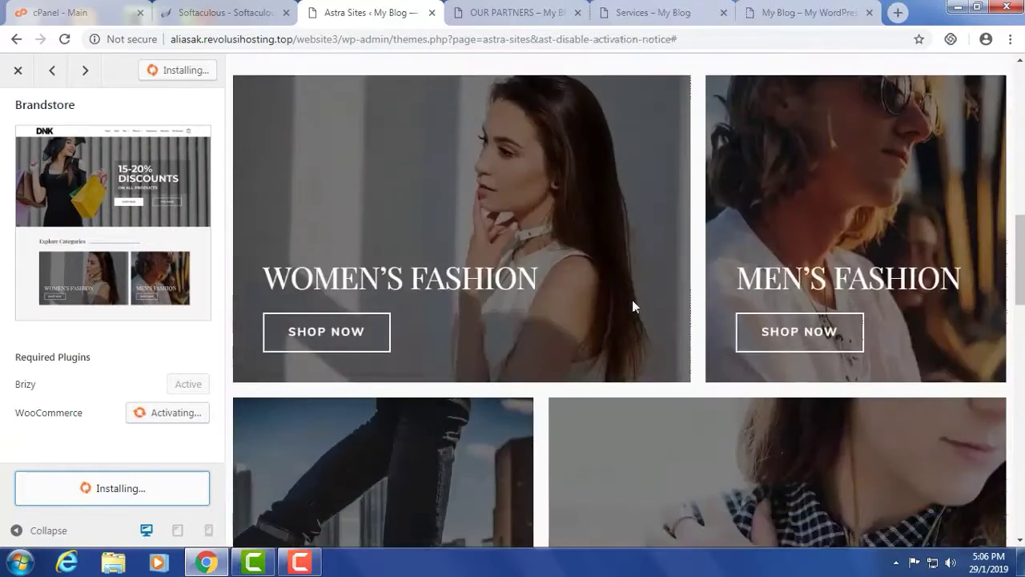
scroll(632, 306, "down", 3)
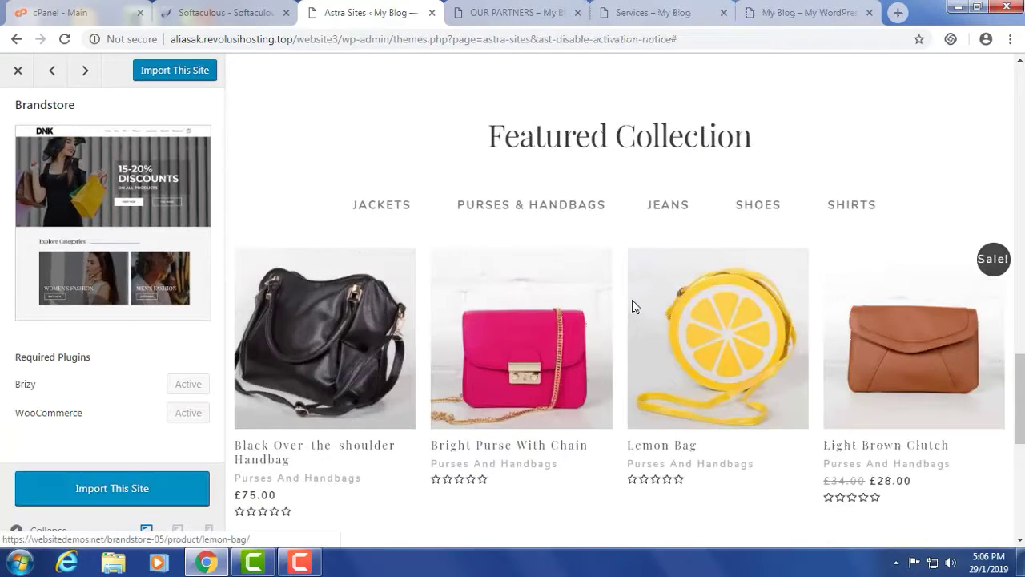
left_click(136, 489)
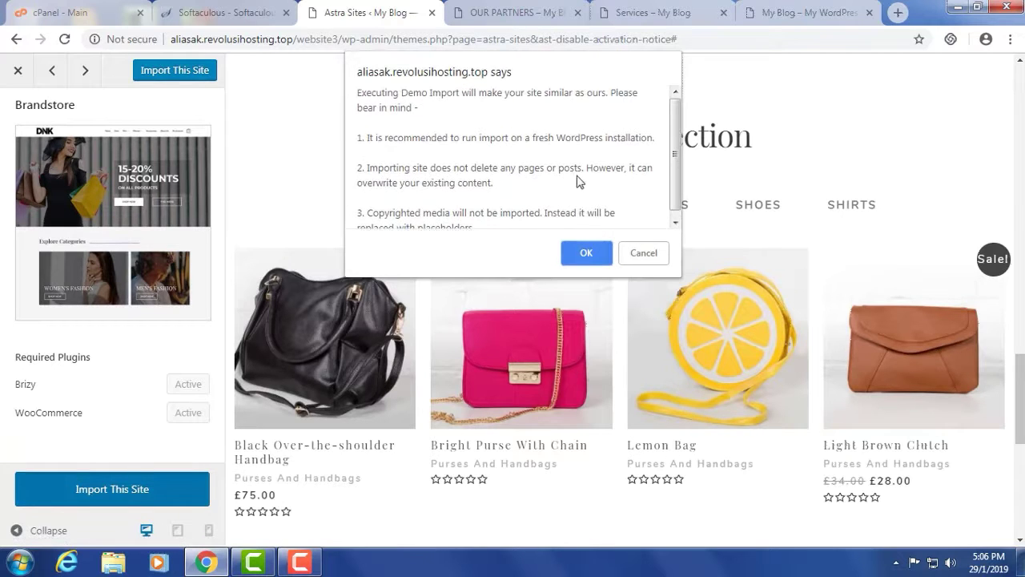
- Confirm the Brandstore demo import so its pages, posts and media start importing
left_click(587, 254)
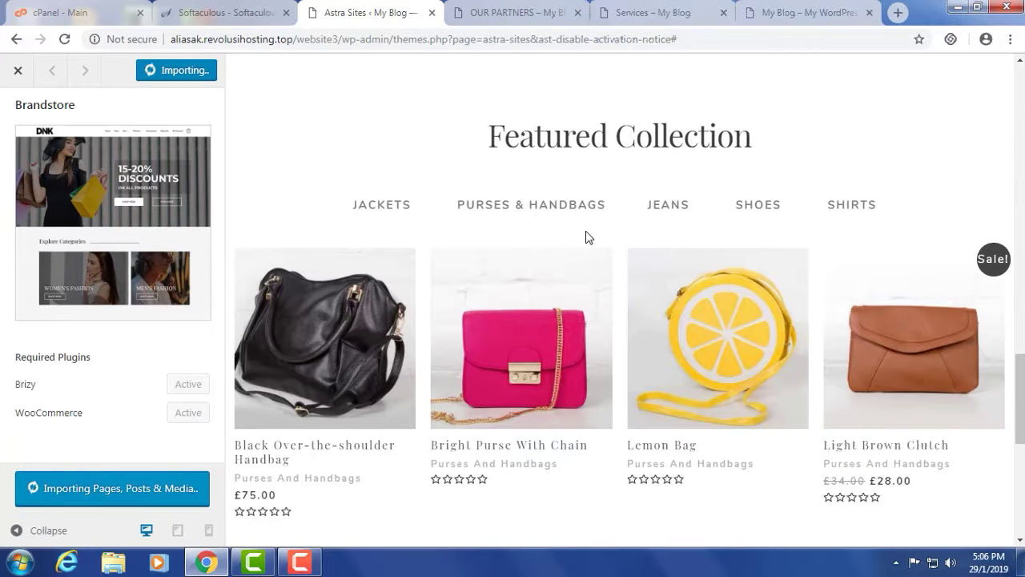
left_click(805, 13)
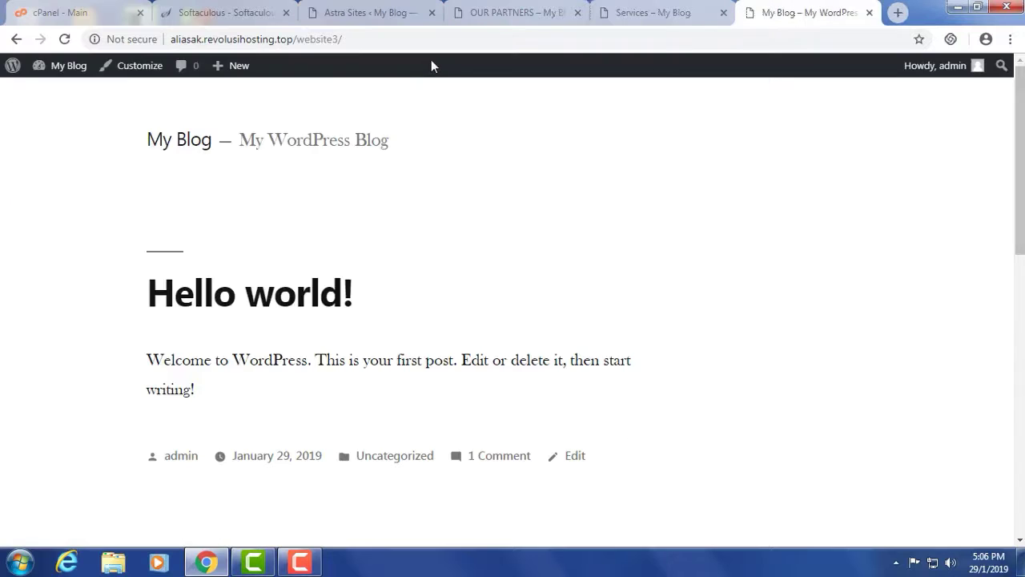
left_click(65, 38)
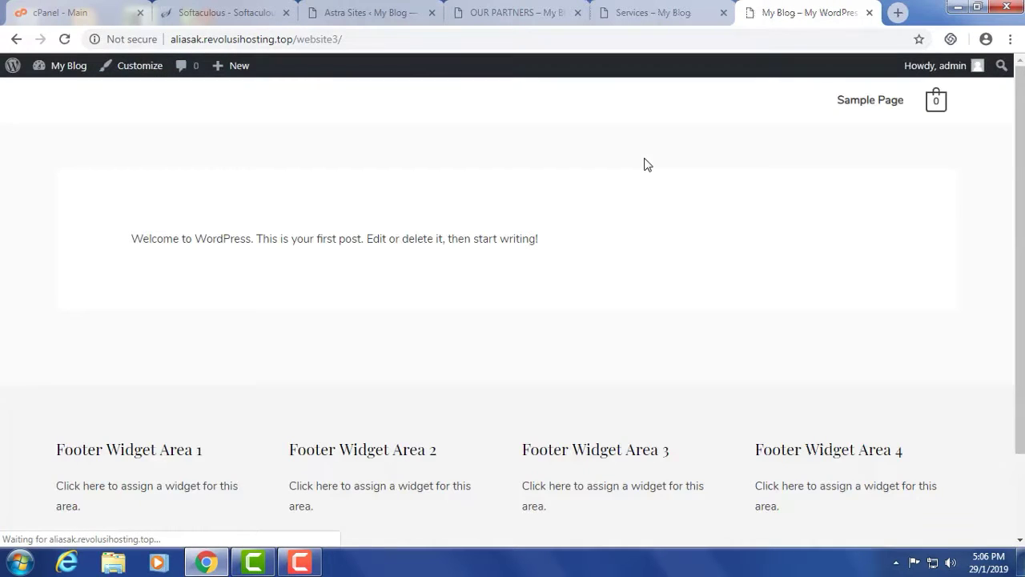
scroll(536, 240, "down", 3)
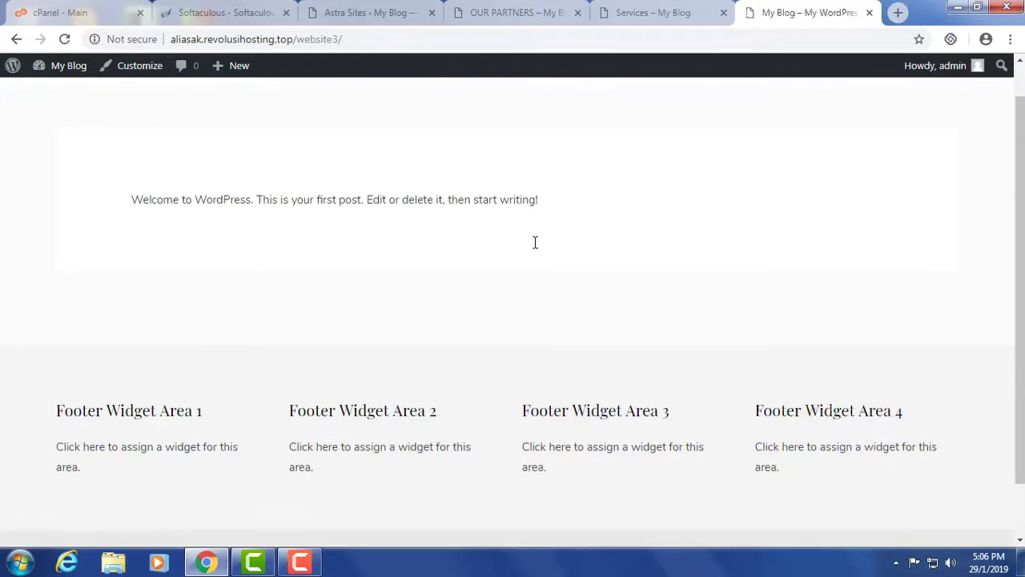
scroll(785, 441, "up", 3)
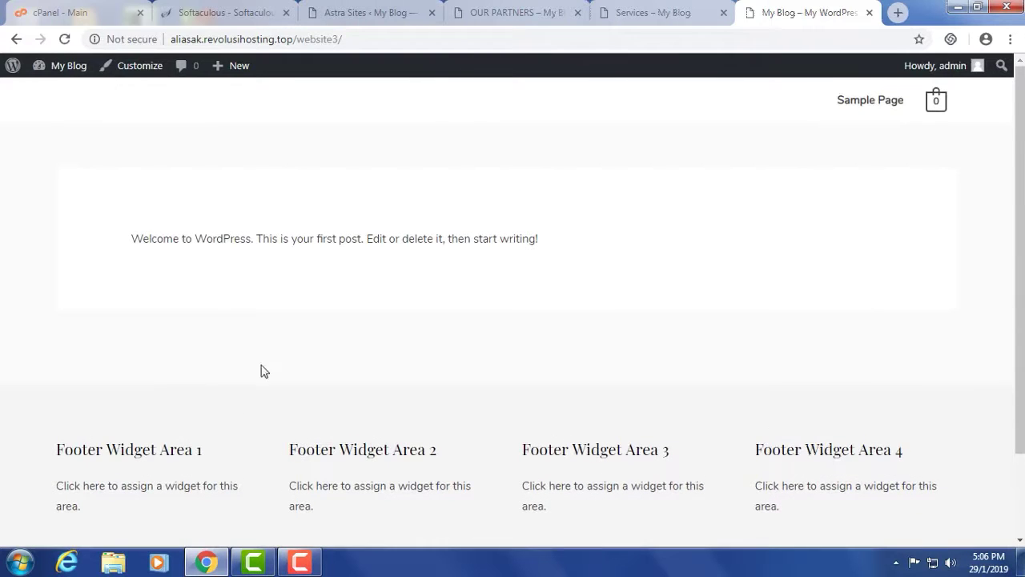
left_click(347, 15)
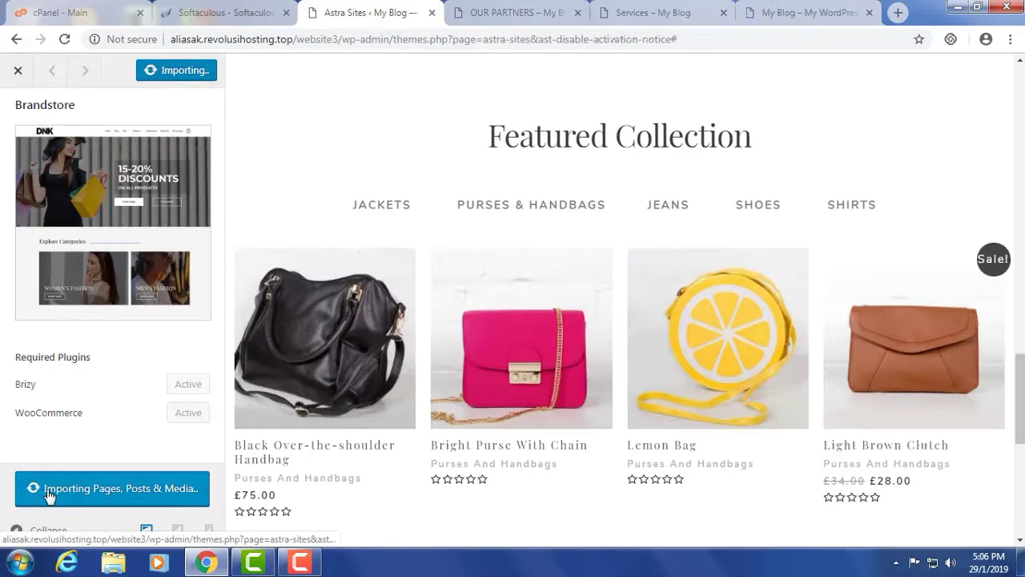
left_click(793, 13)
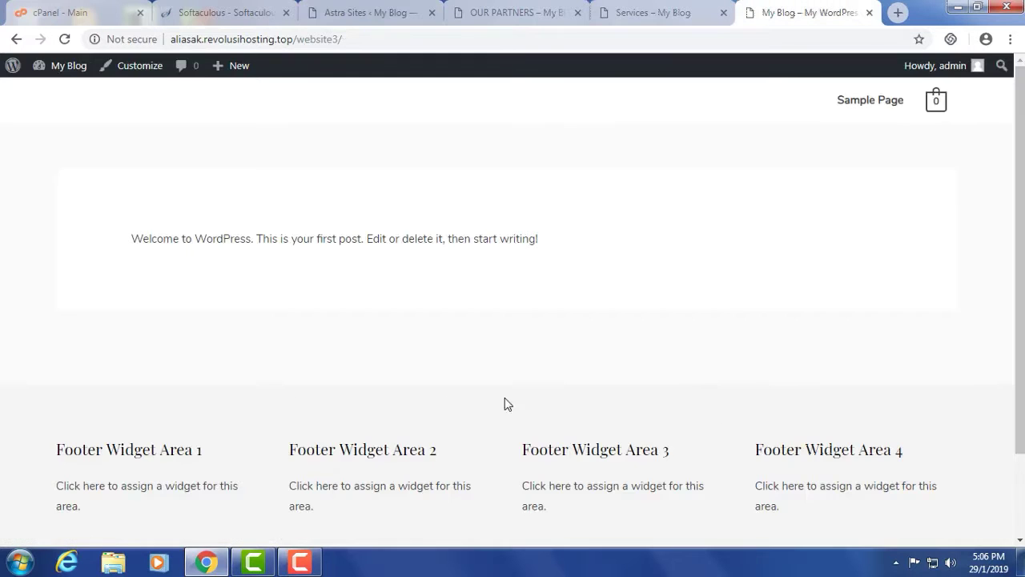
left_click(65, 39)
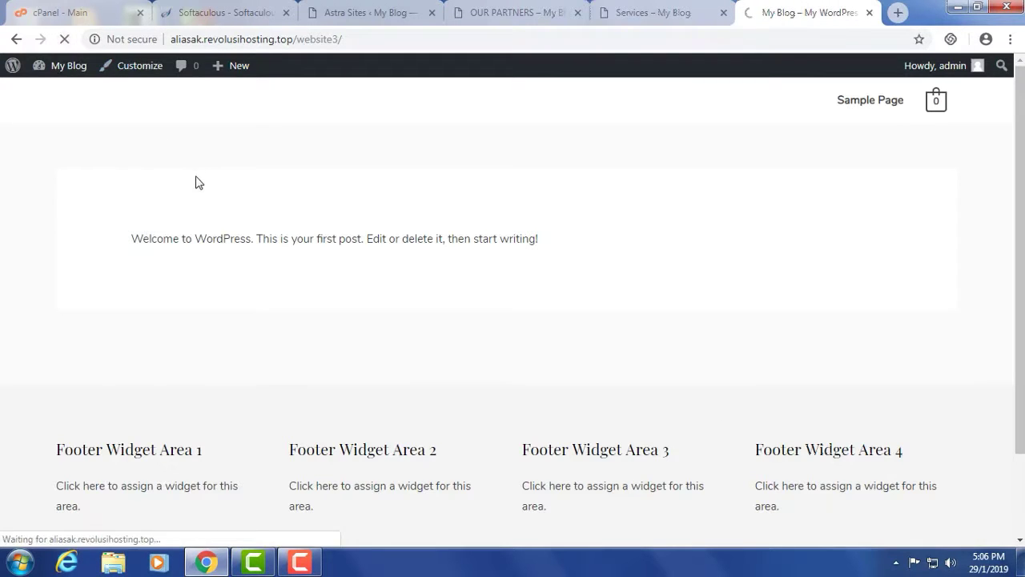
scroll(423, 213, "down", 2)
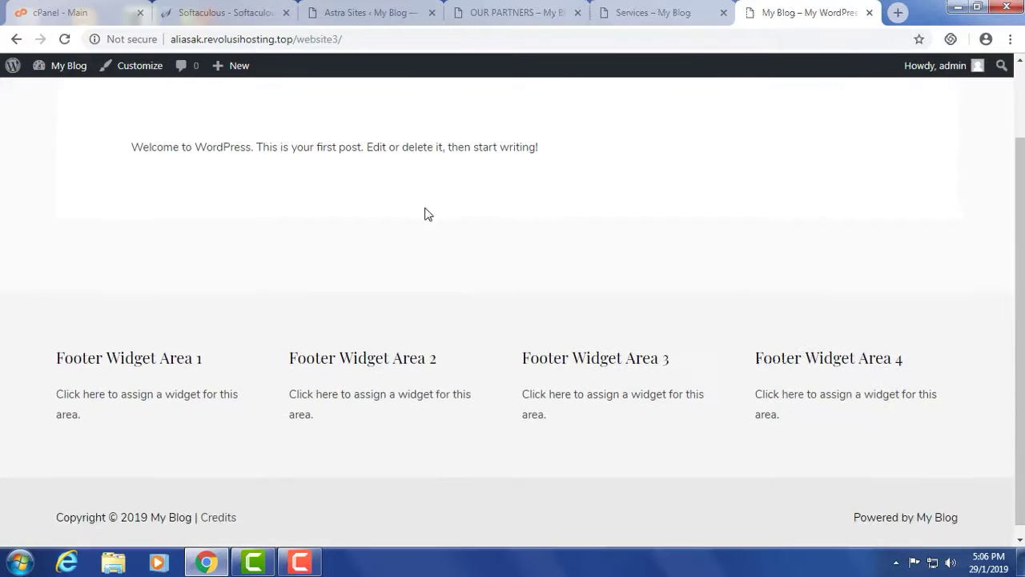
scroll(506, 292, "up", 2)
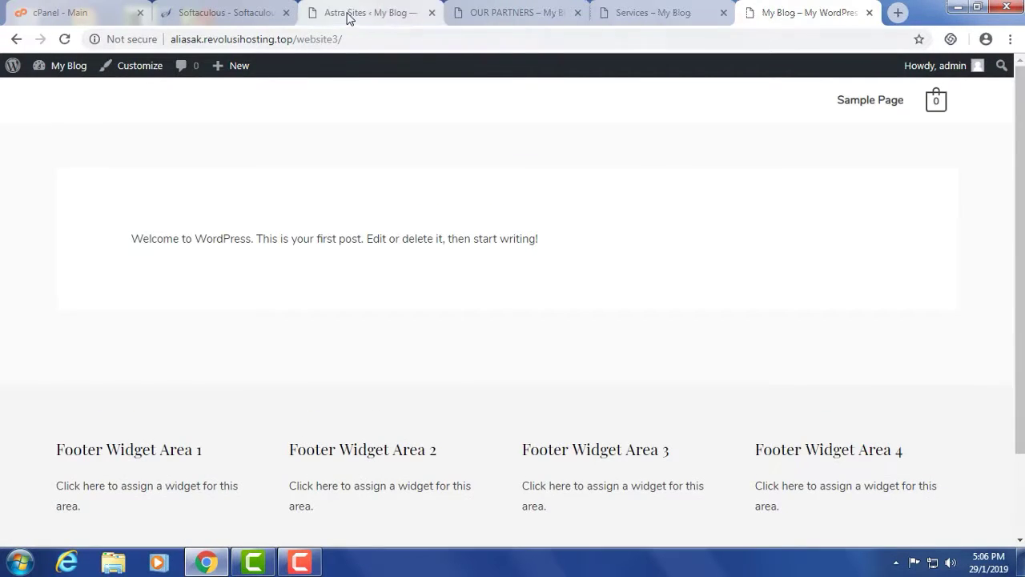
left_click(349, 15)
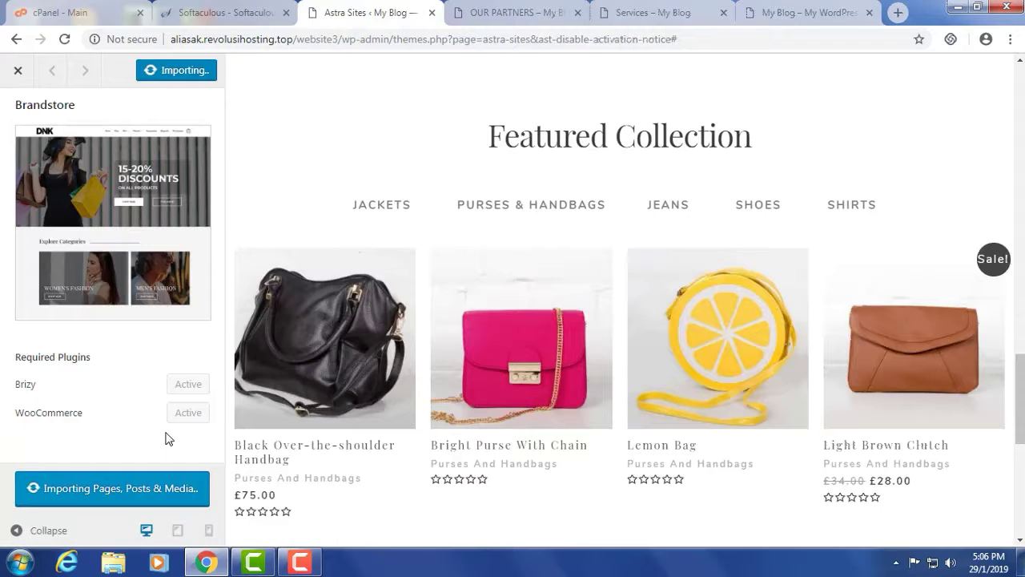